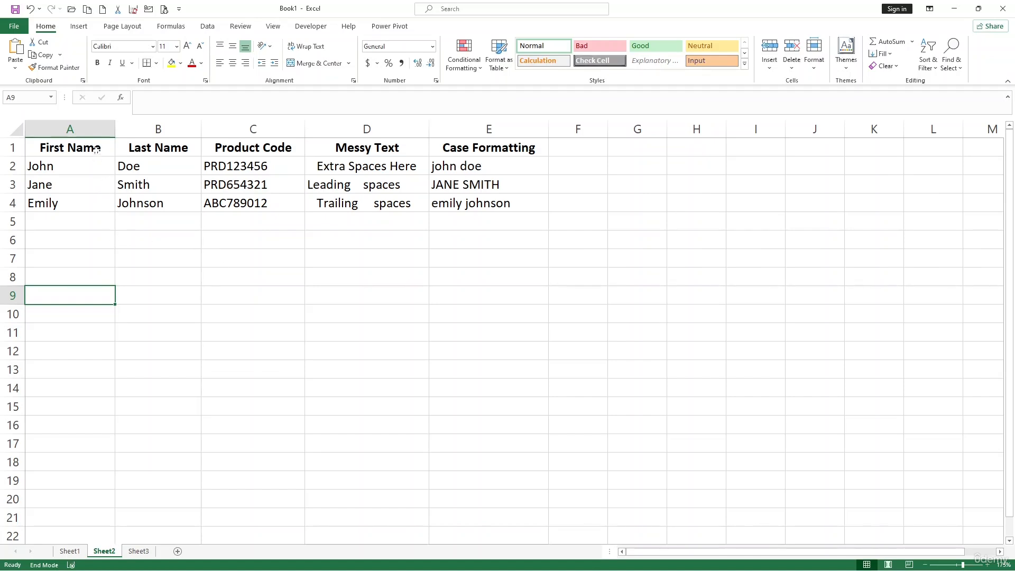
left_click(85, 130)
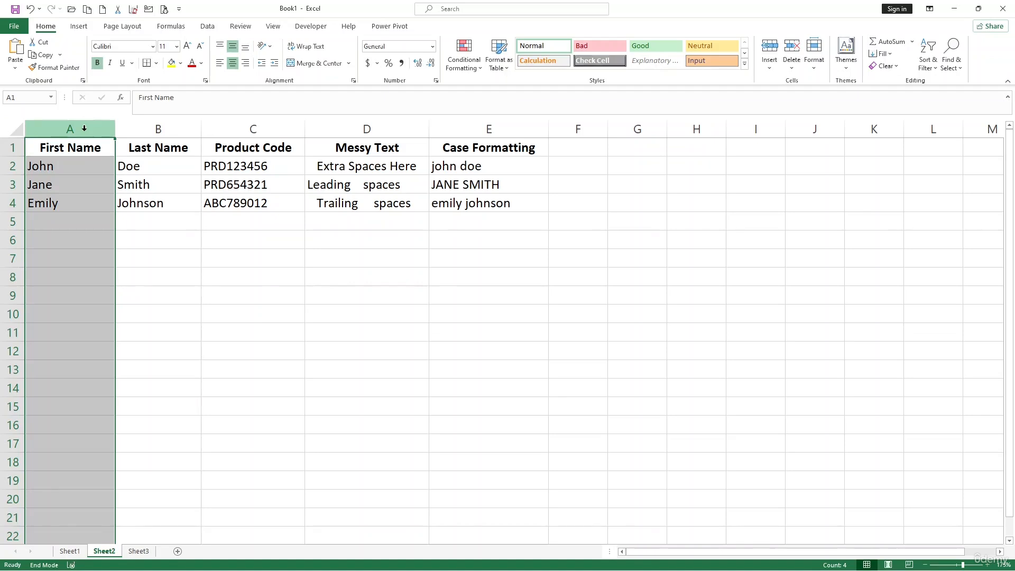
left_click(160, 130)
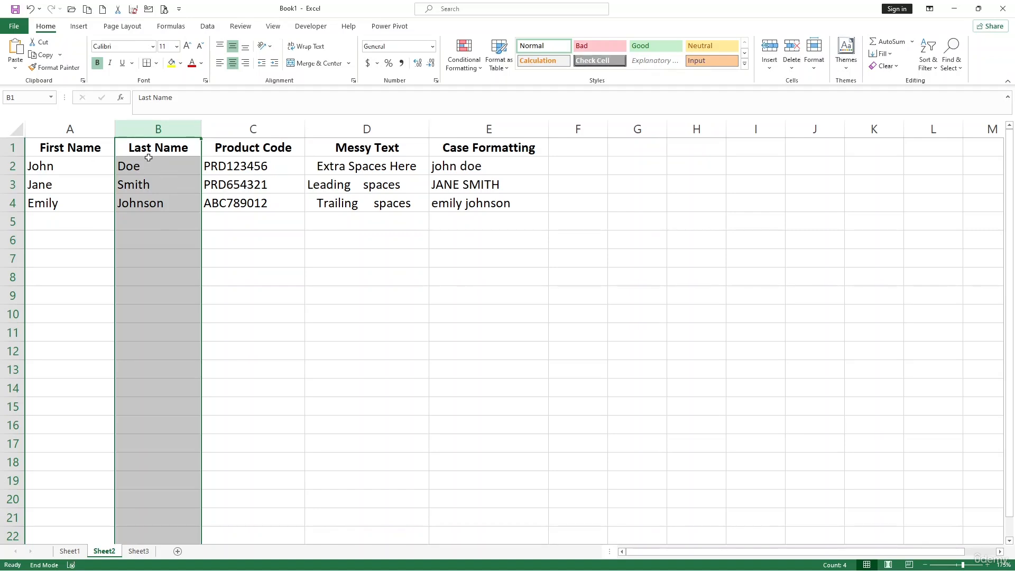
left_click(162, 283)
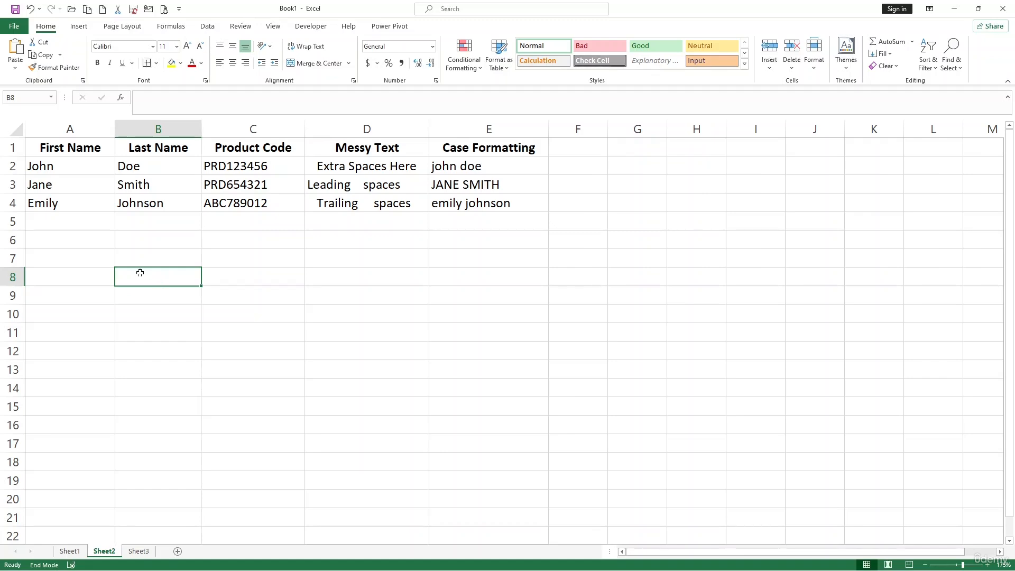
Enter the heading "Full Name" in cell A8 below the data table.
left_click(108, 279)
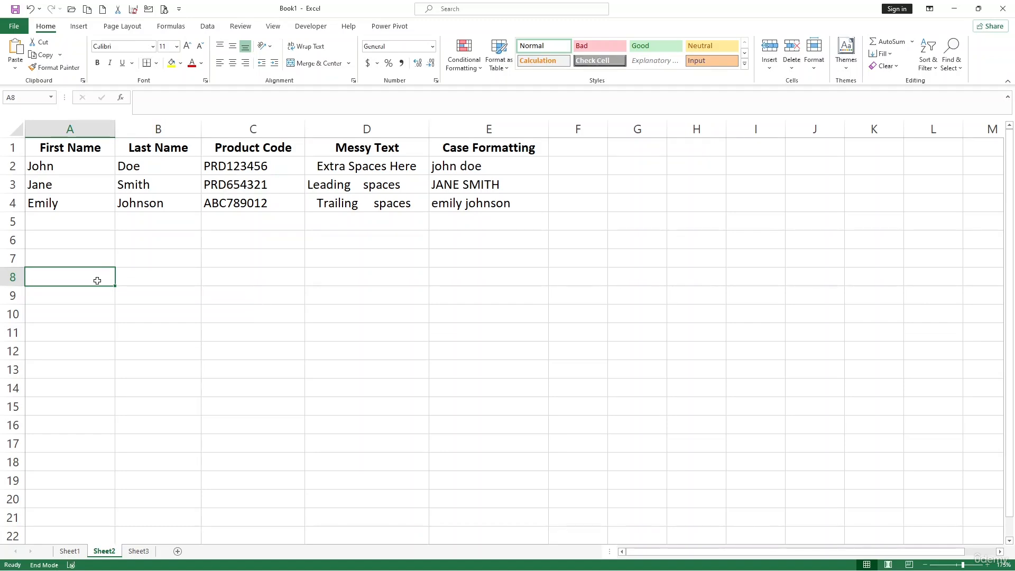
type("Full Name")
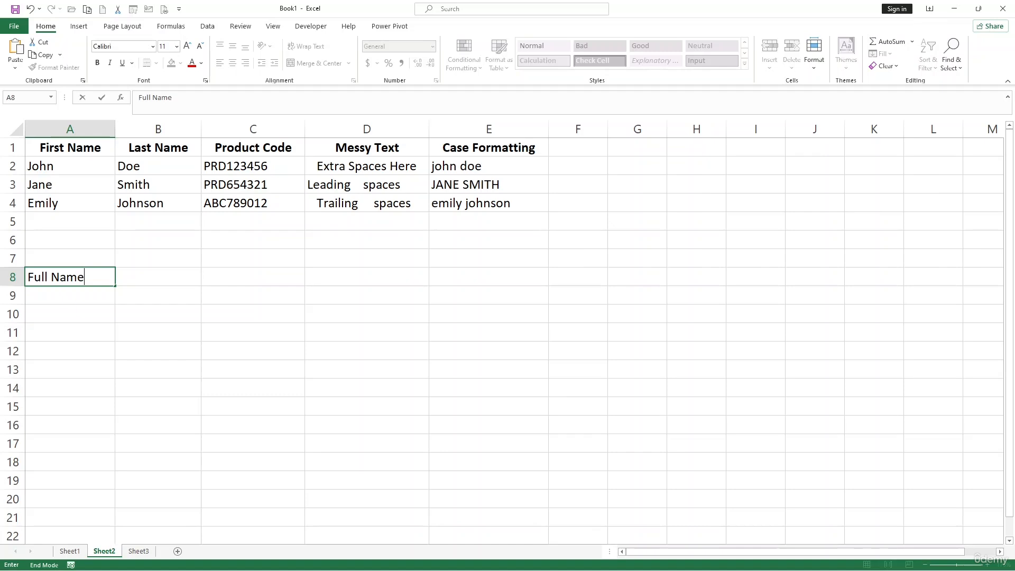
key("Return")
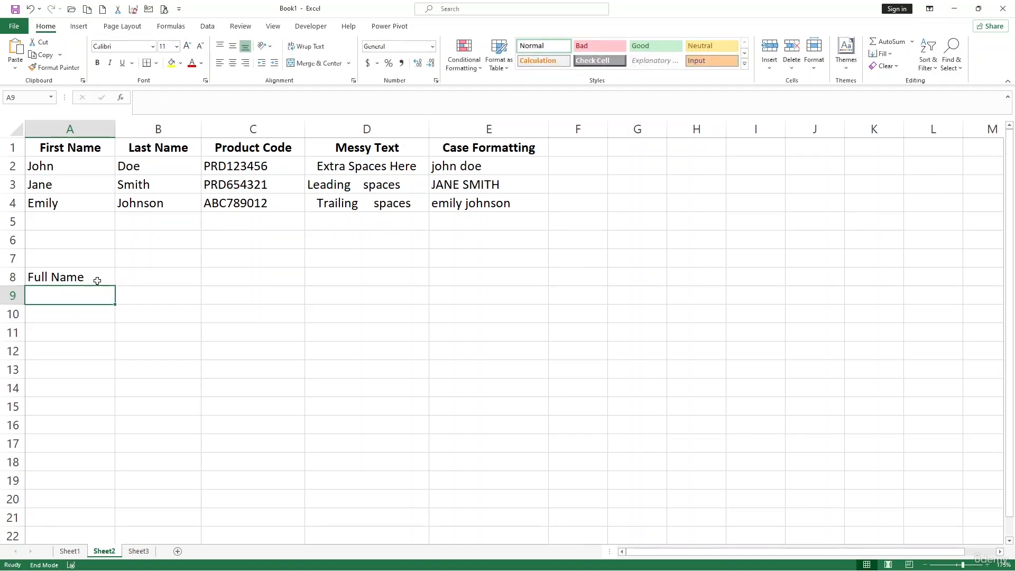
Enter =CONCAT(A2," ",B2) in A9 to join the first and last name with a space.
type("=conc")
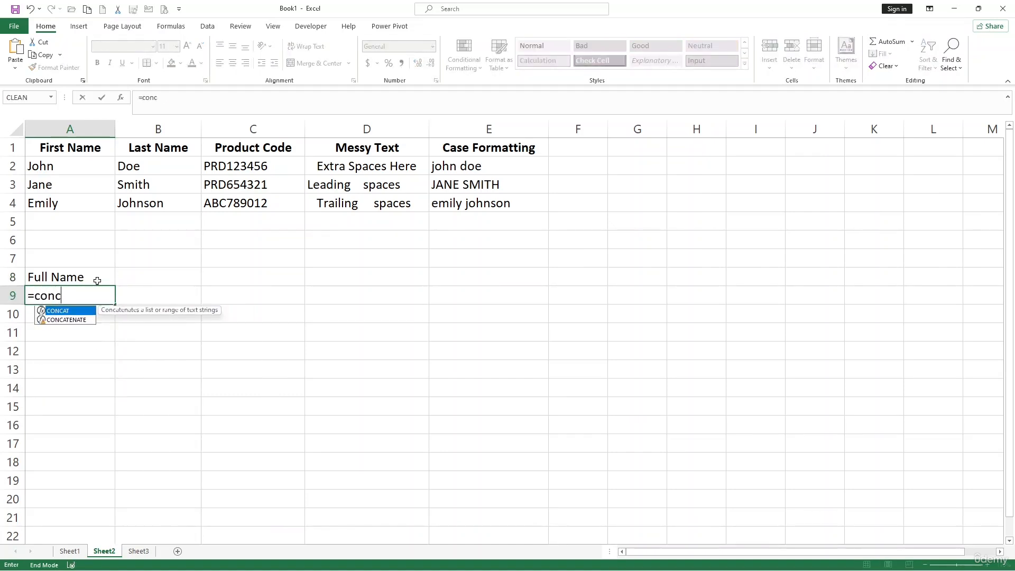
key("Tab")
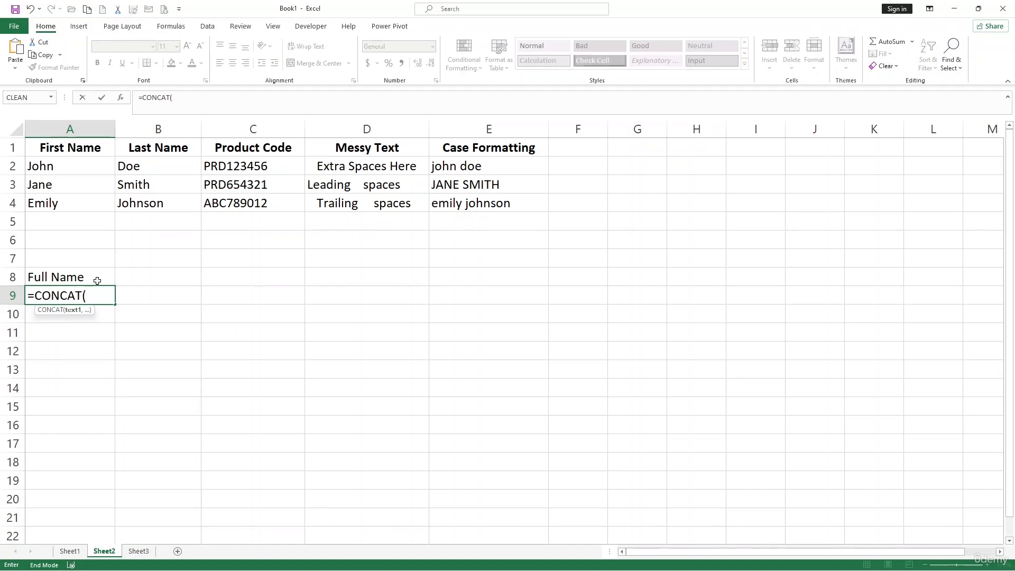
left_click(61, 166)
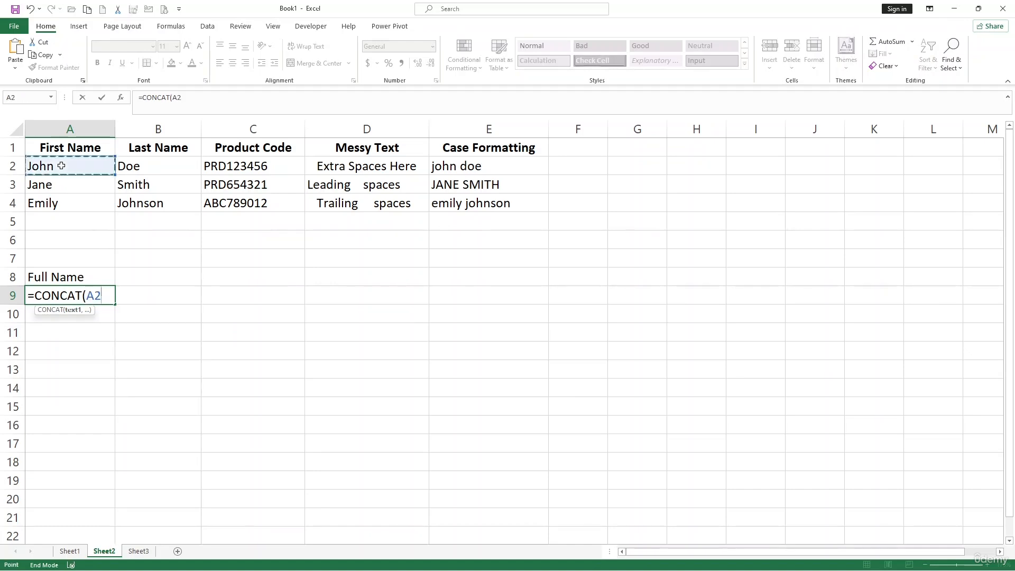
type(",\"")
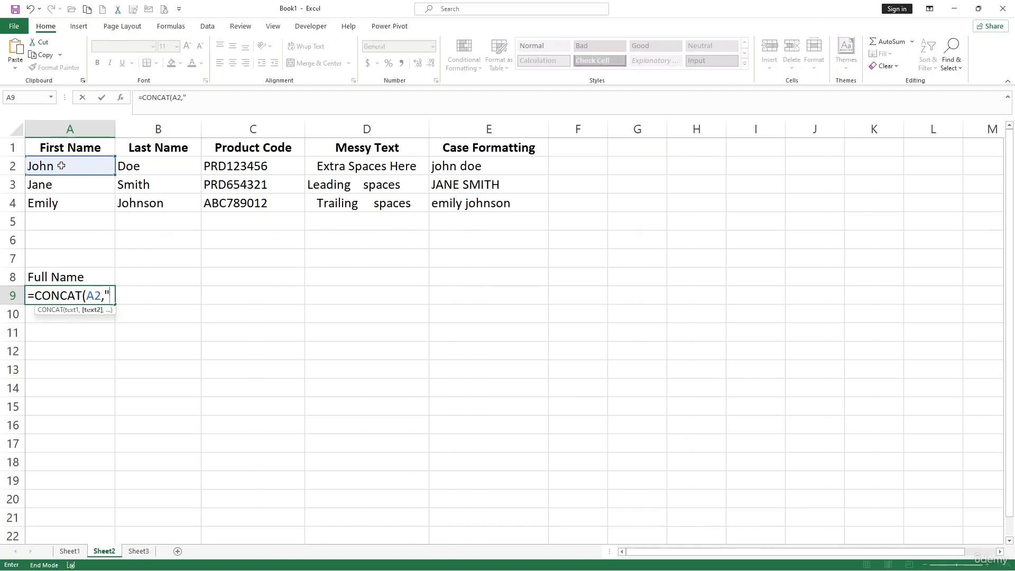
type(" \",")
left_click(156, 162)
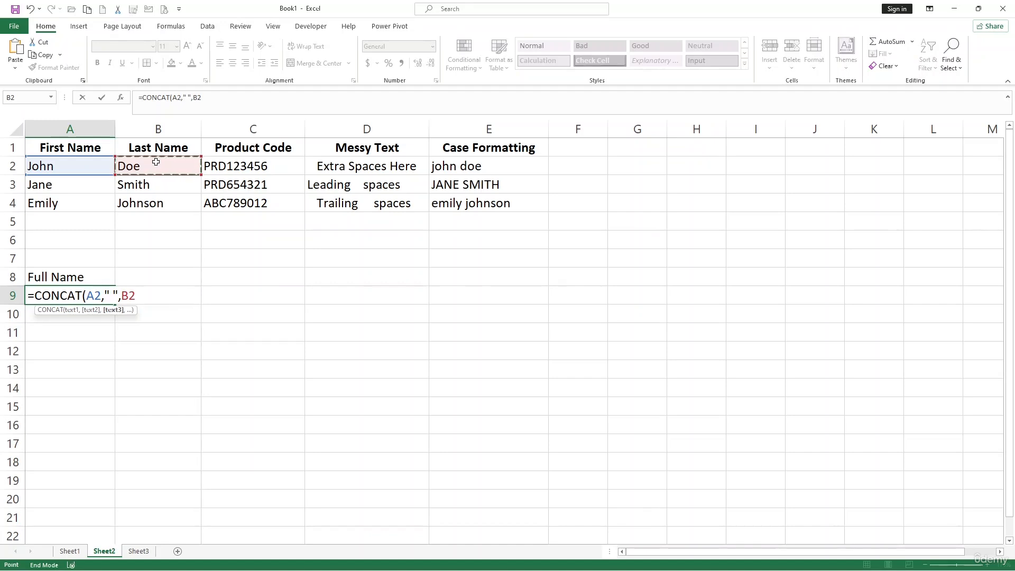
type(")")
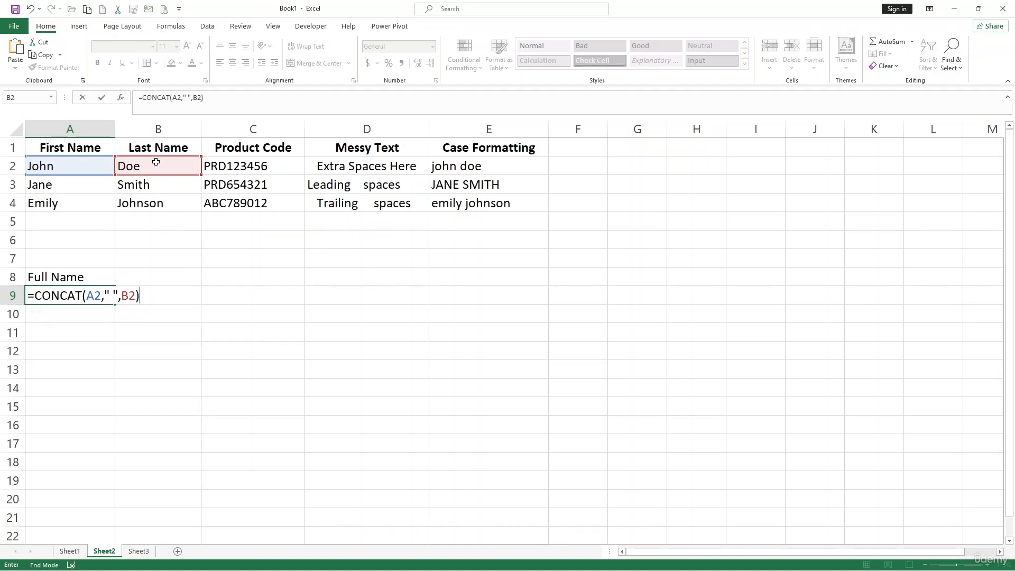
key("Return")
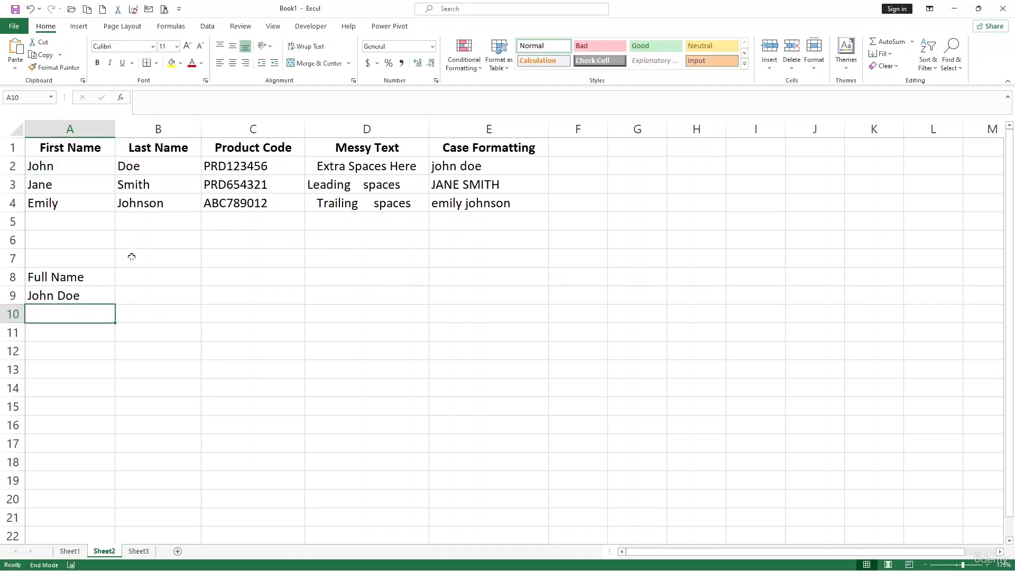
Bold the Full Name heading in A8 and fill the A9 formula down through A13.
left_click(78, 276)
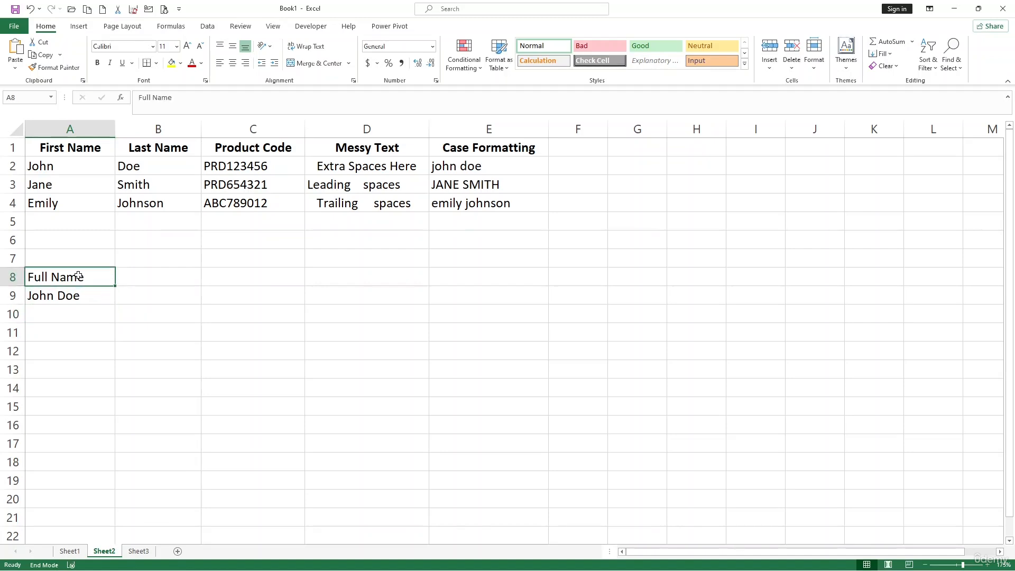
key("ctrl+b")
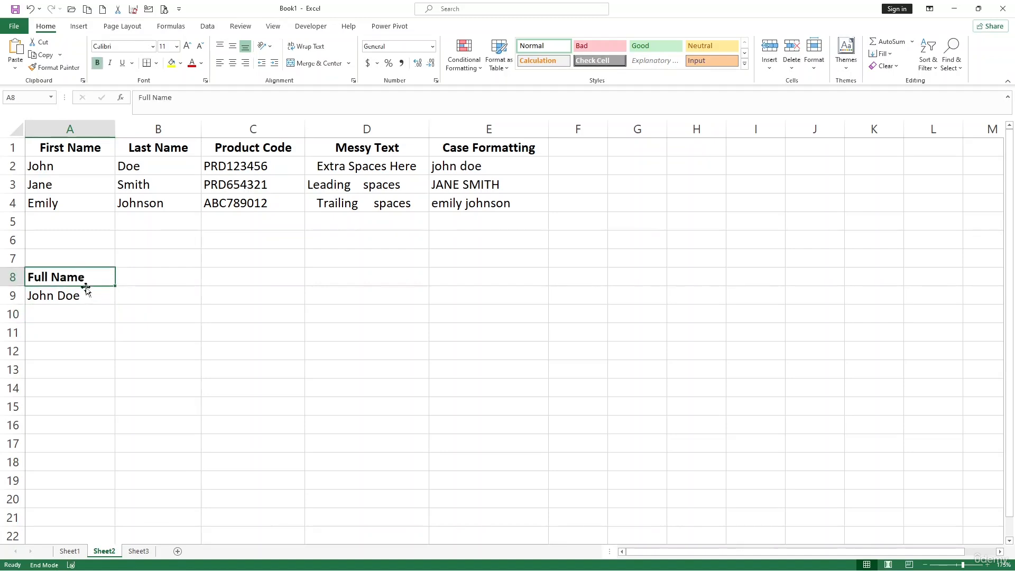
left_click(110, 301)
left_click_drag(111, 301, 108, 369)
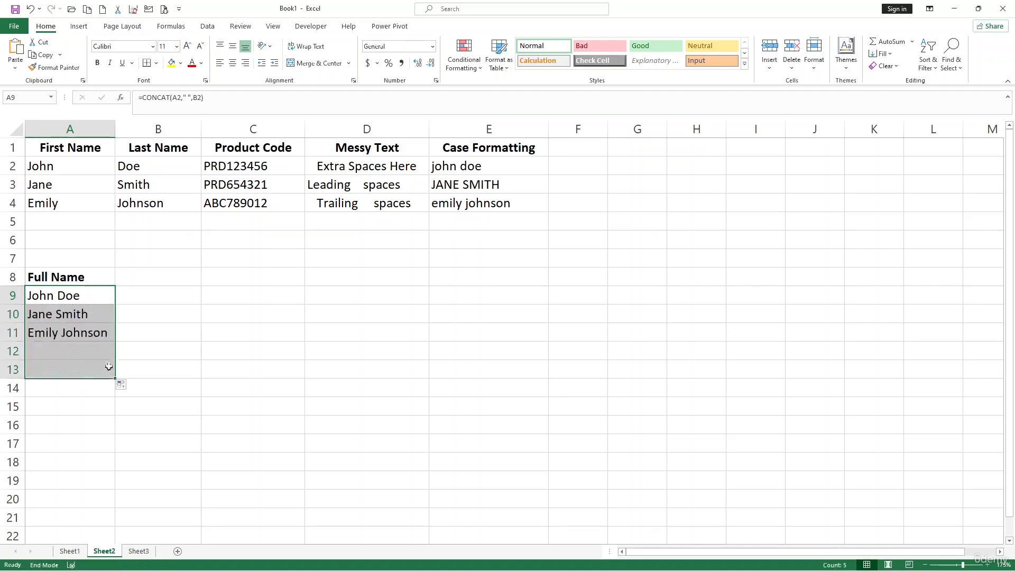
Check the combined names in column A against the source first and last names in rows 3 and 4.
left_click_drag(58, 182, 117, 206)
left_click_drag(73, 320, 72, 333)
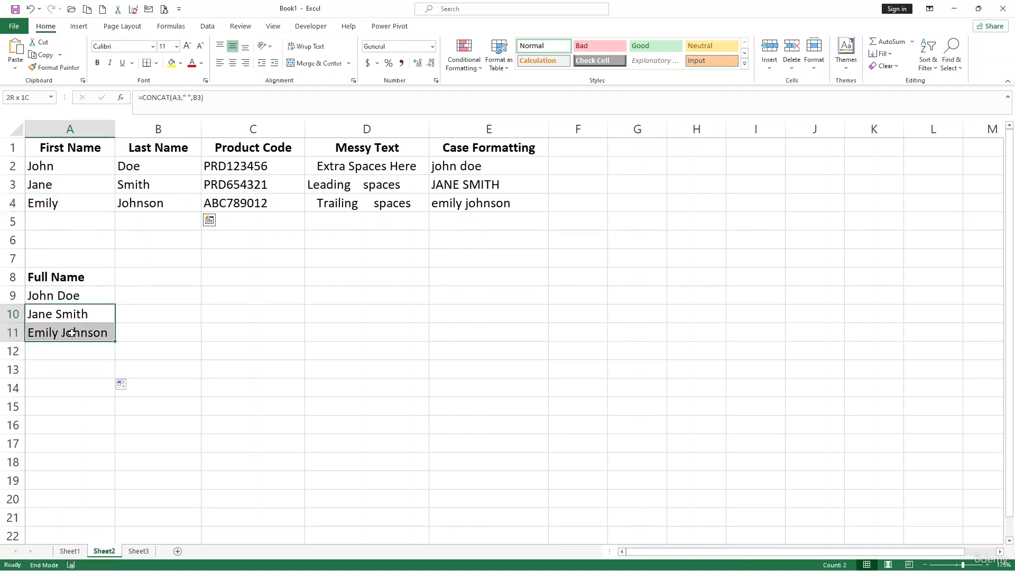
left_click(60, 203)
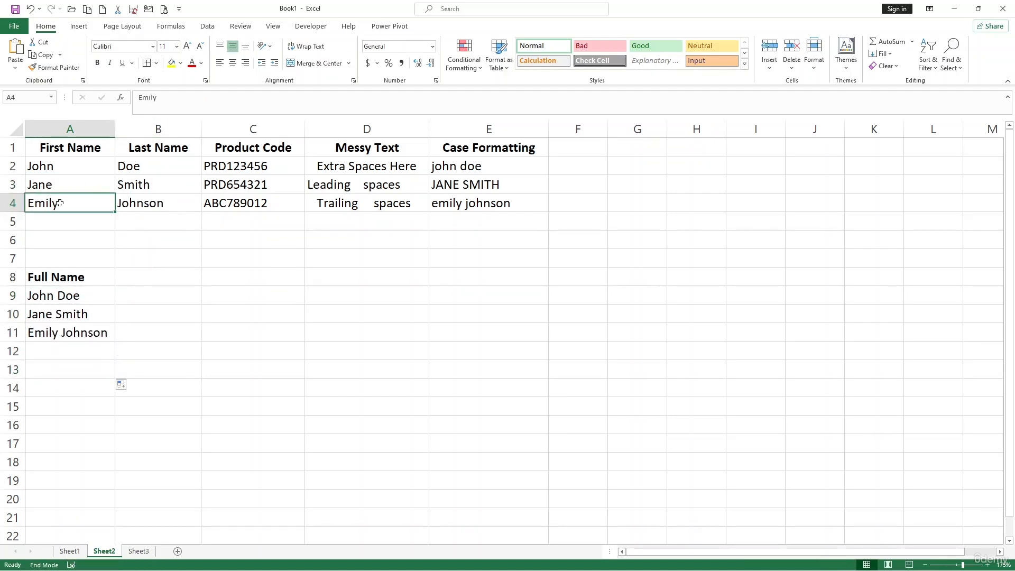
left_click(137, 200)
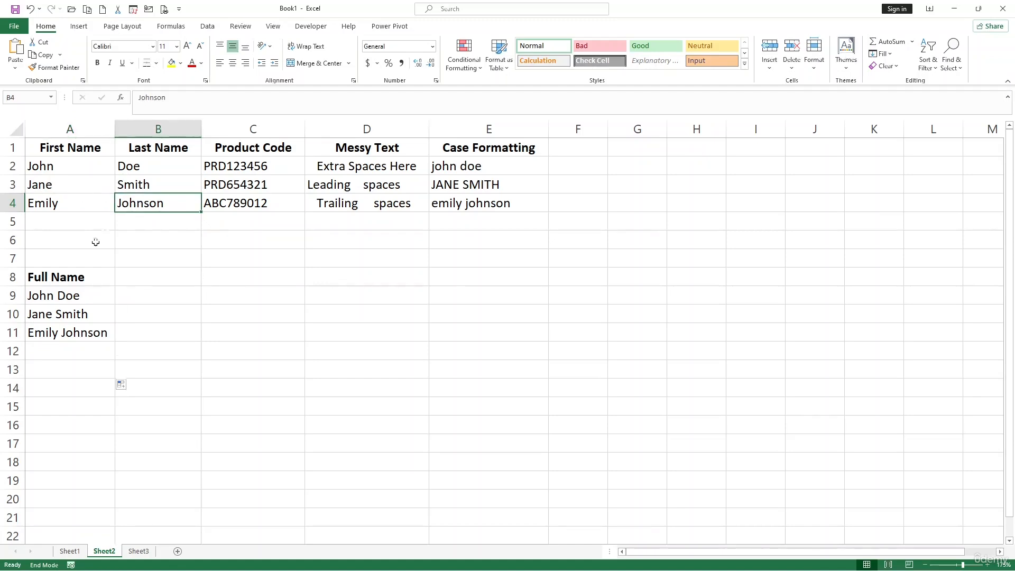
left_click(79, 297)
left_click(70, 316)
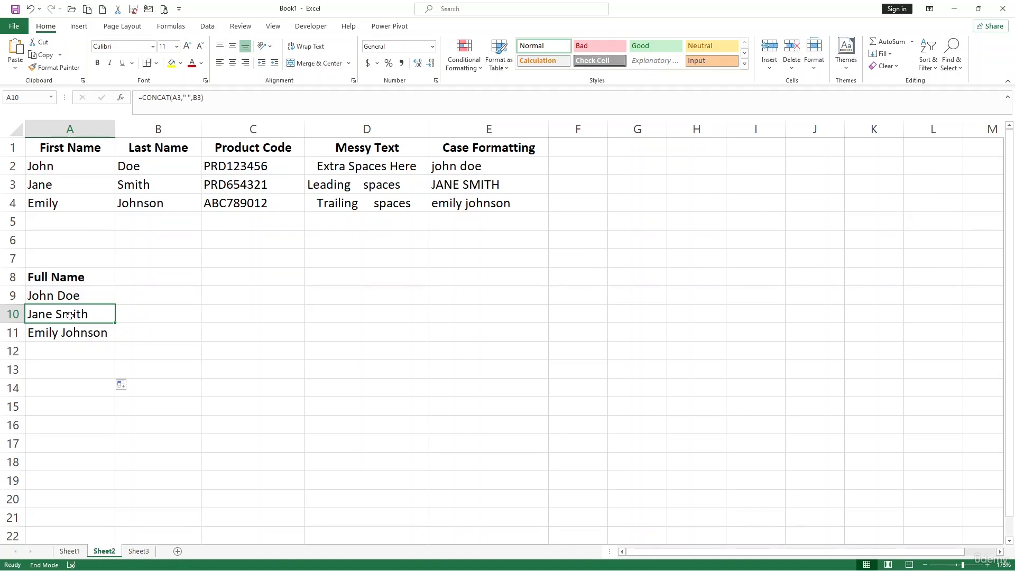
left_click(106, 344)
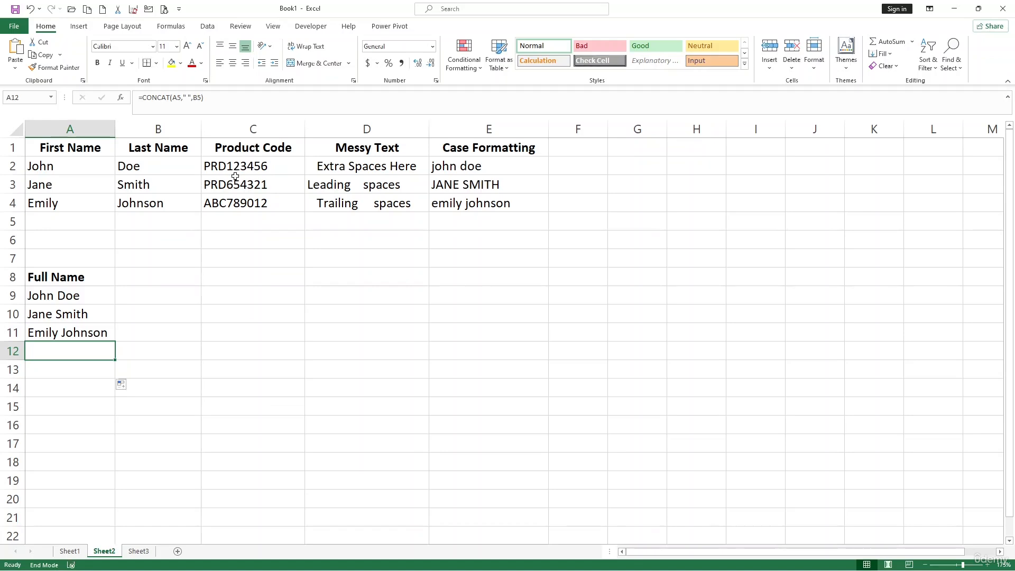
Enter the heading "Left" in cell B8 beside the Full Name heading.
left_click(168, 275)
type("ALe")
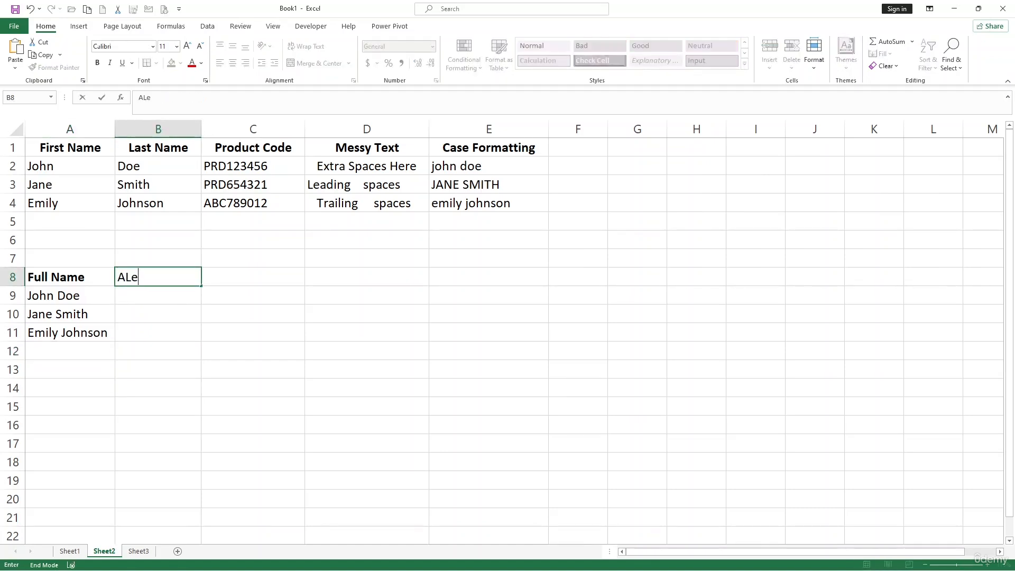
key("BackSpace")
key("BackSpace")
key("BackSpace")
type("Left")
key("Return")
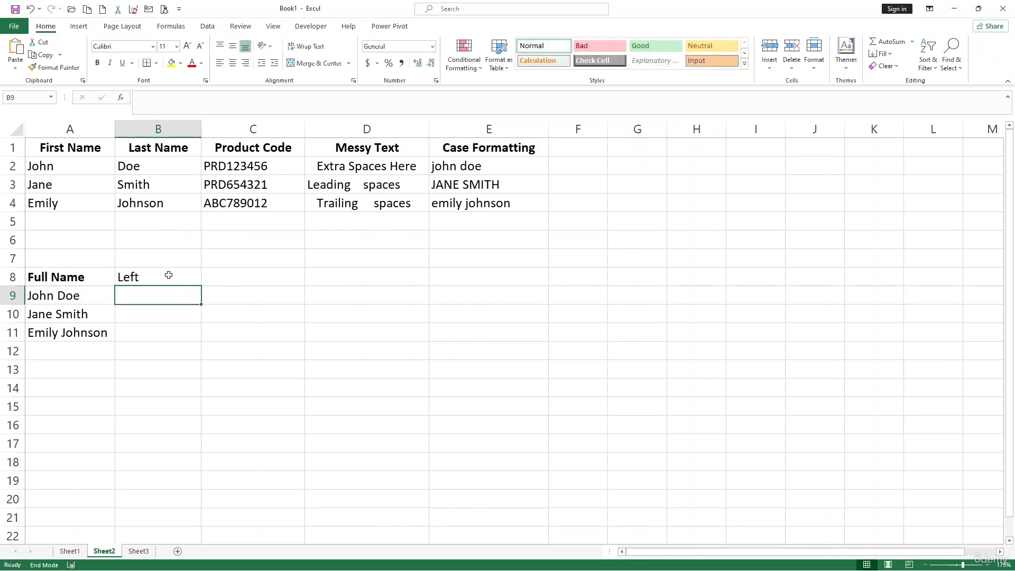
Enter =LEFT(C2,3) in B9 to extract the first three characters of the product code.
type("=left(")
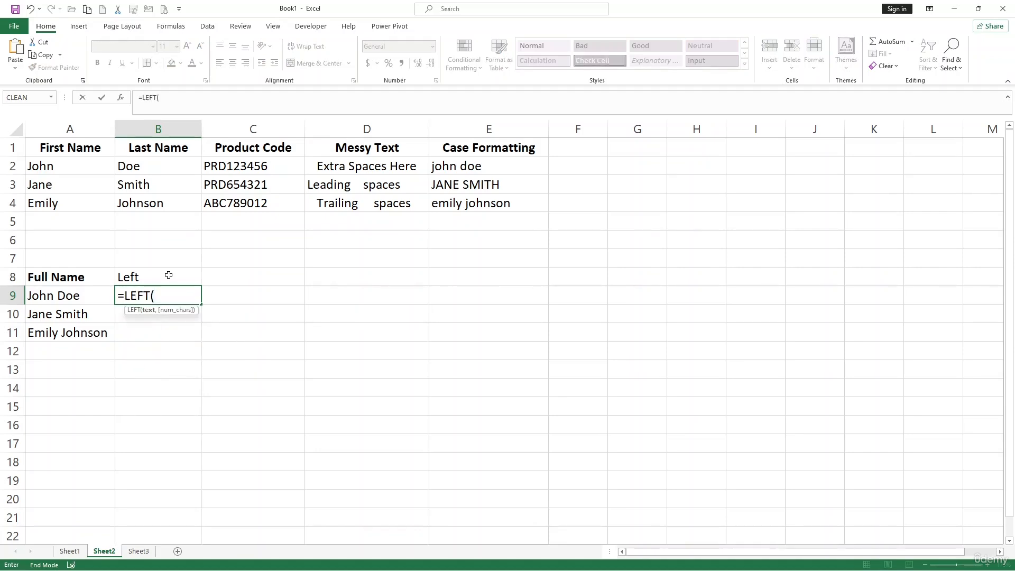
left_click(234, 163)
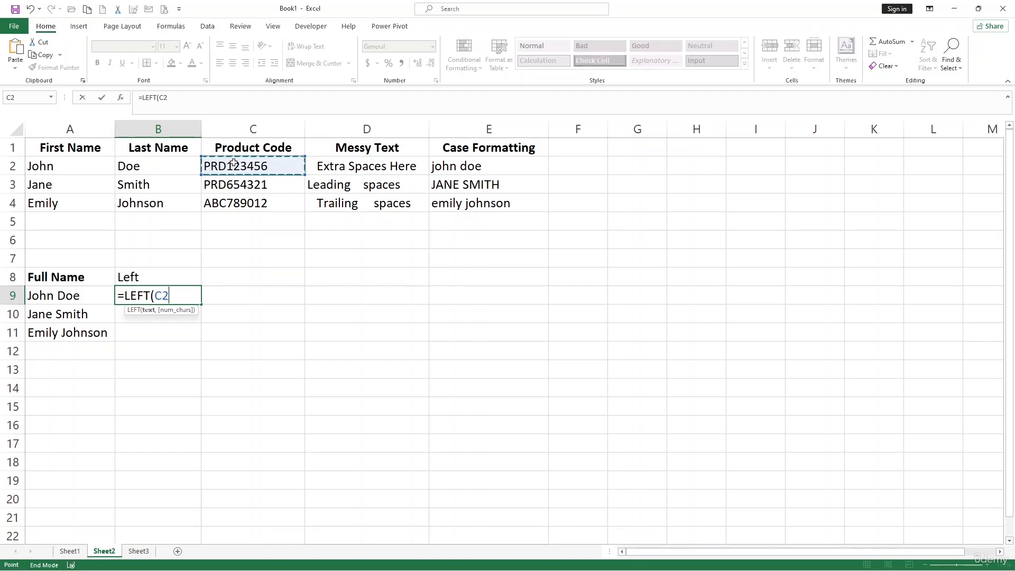
type(",3)")
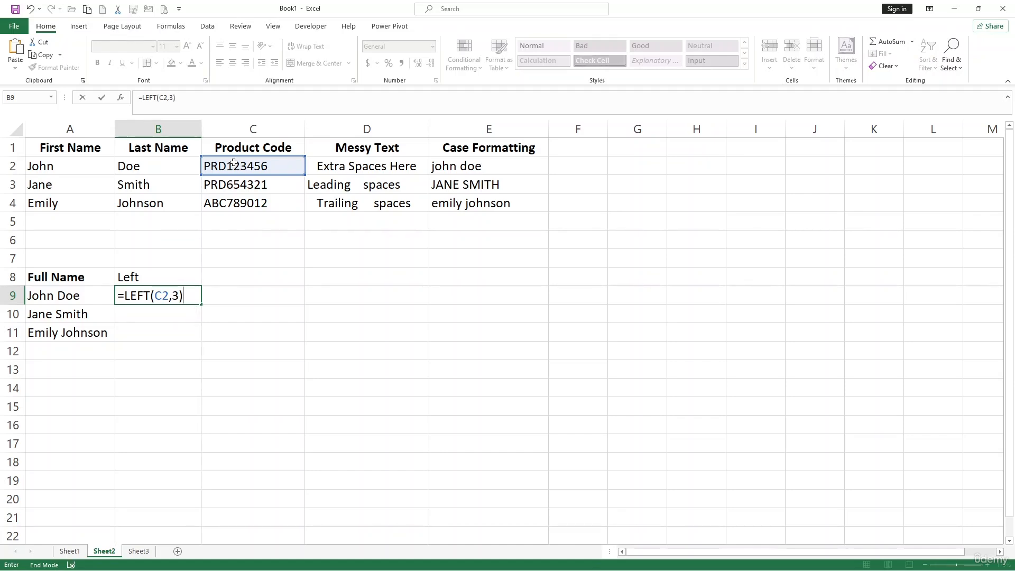
key("Return")
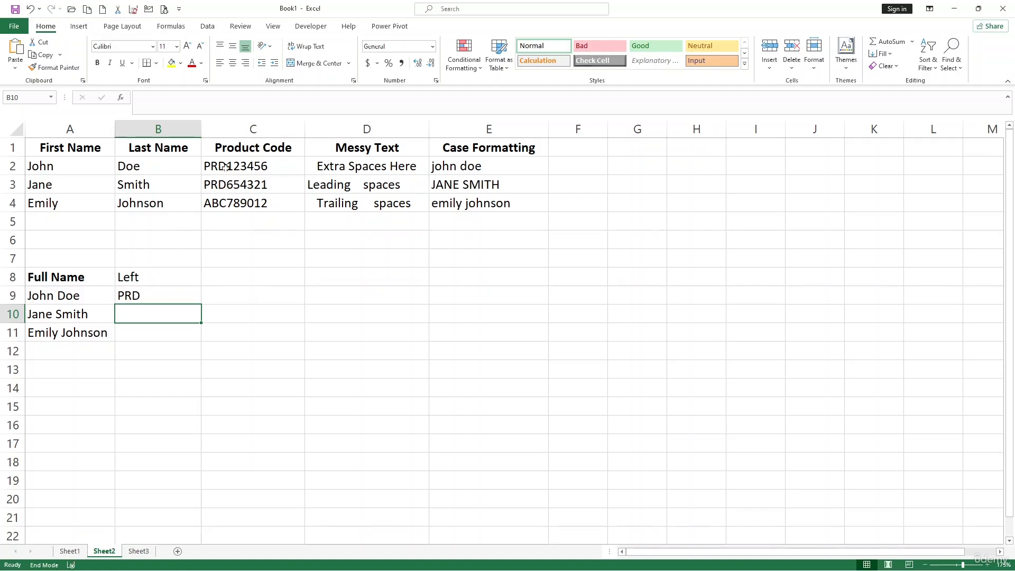
Fill the LEFT formula from B9 down to B11 and bold the Left heading in B8.
left_click(163, 290)
left_click_drag(202, 304, 200, 341)
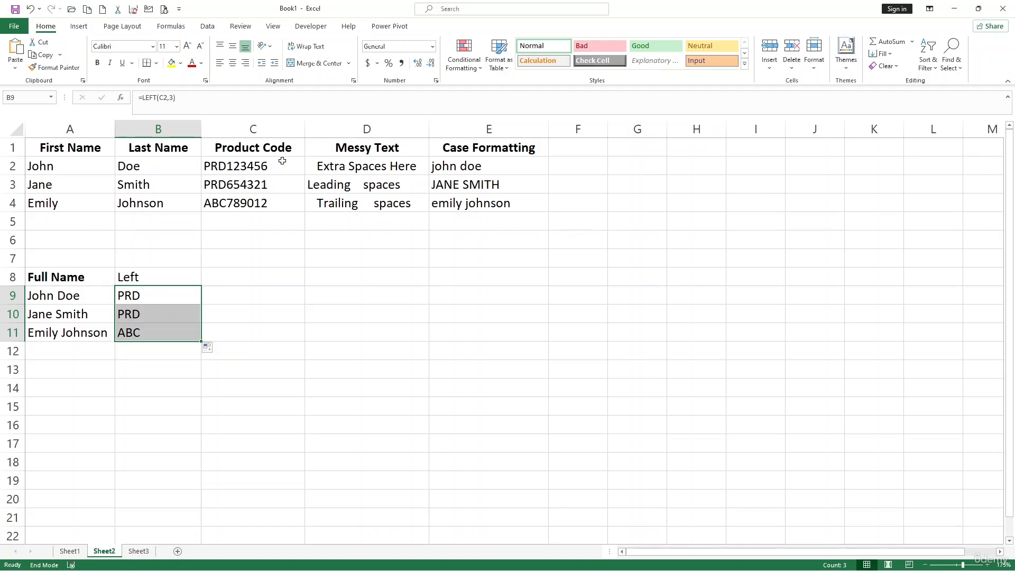
left_click(173, 277)
key("ctrl+b")
Enter the heading "Right" in C8 and start a formula in C9.
left_click(215, 279)
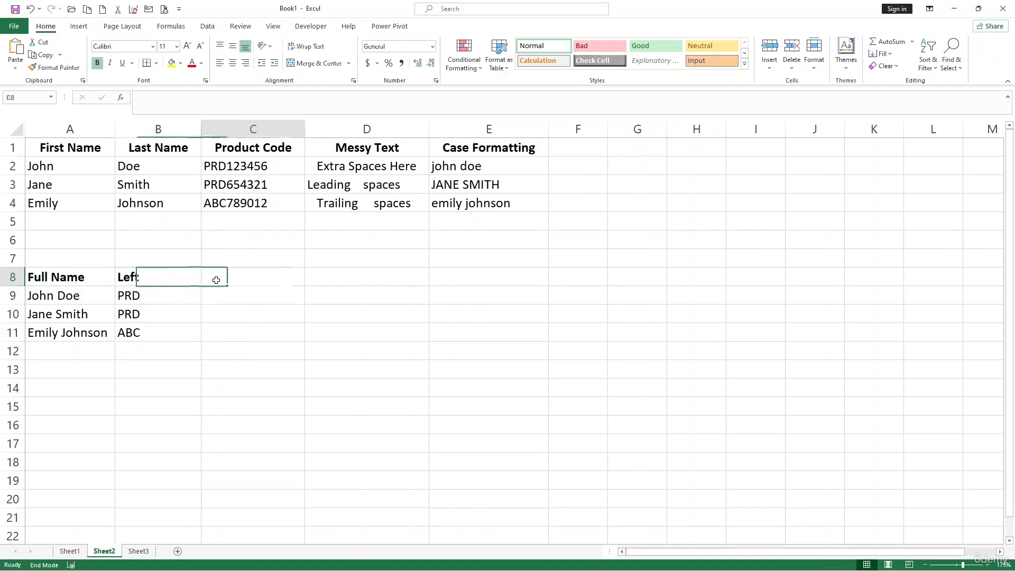
type("OR")
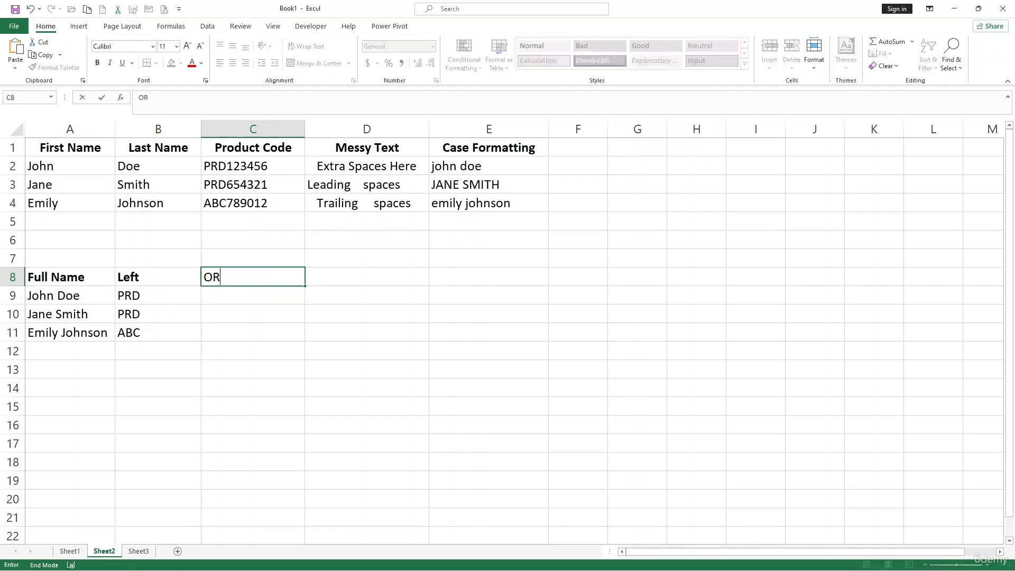
key("BackSpace")
key("BackSpace")
type("ght")
key("Return")
type("=")
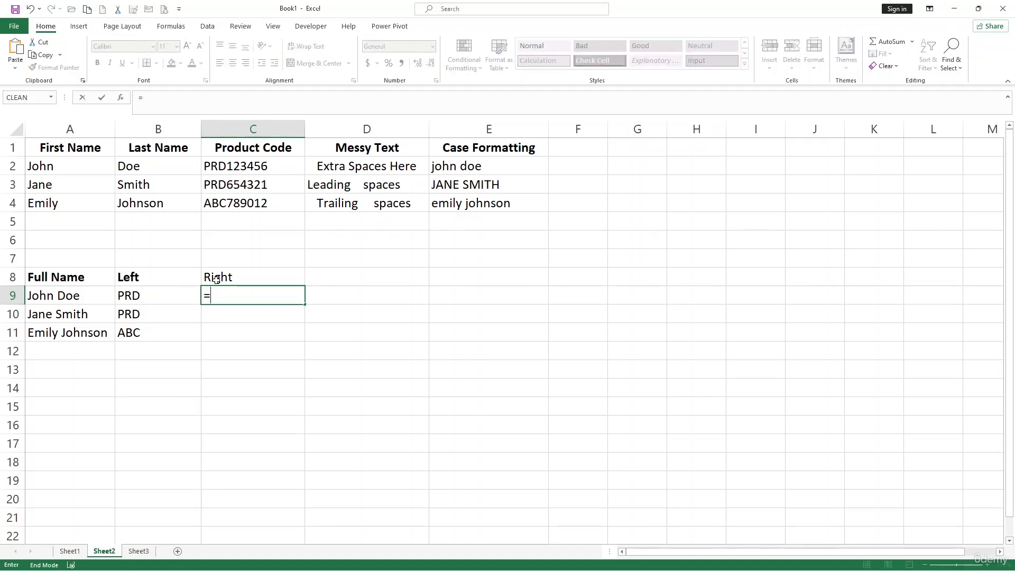
left_click(228, 167)
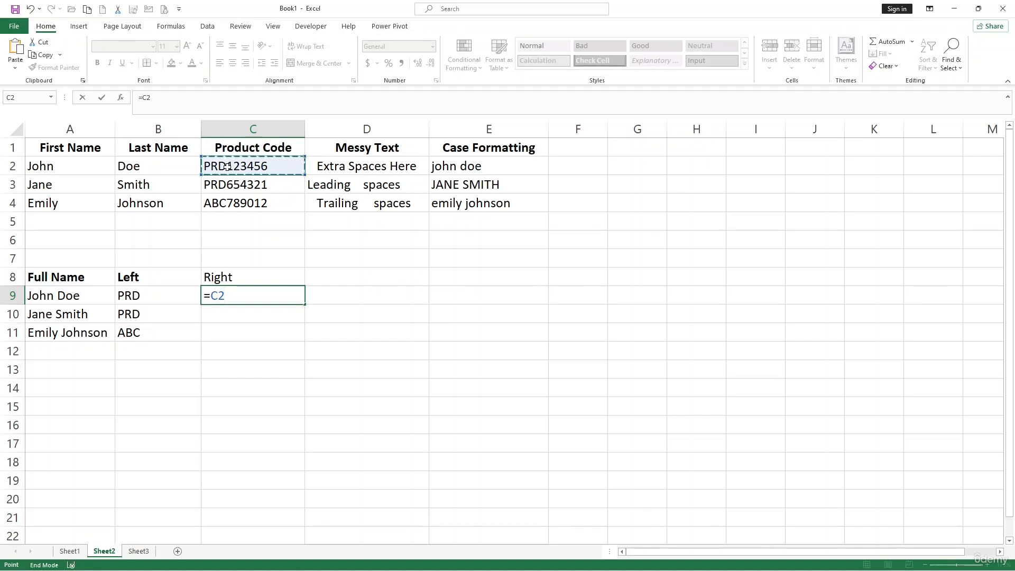
type(",")
type("6)")
key("BackSpace")
key("BackSpace")
key("BackSpace")
key("BackSpace")
key("BackSpace")
Complete the C9 formula as =RIGHT(C2,6) to extract the last six characters of the product code.
type("rig")
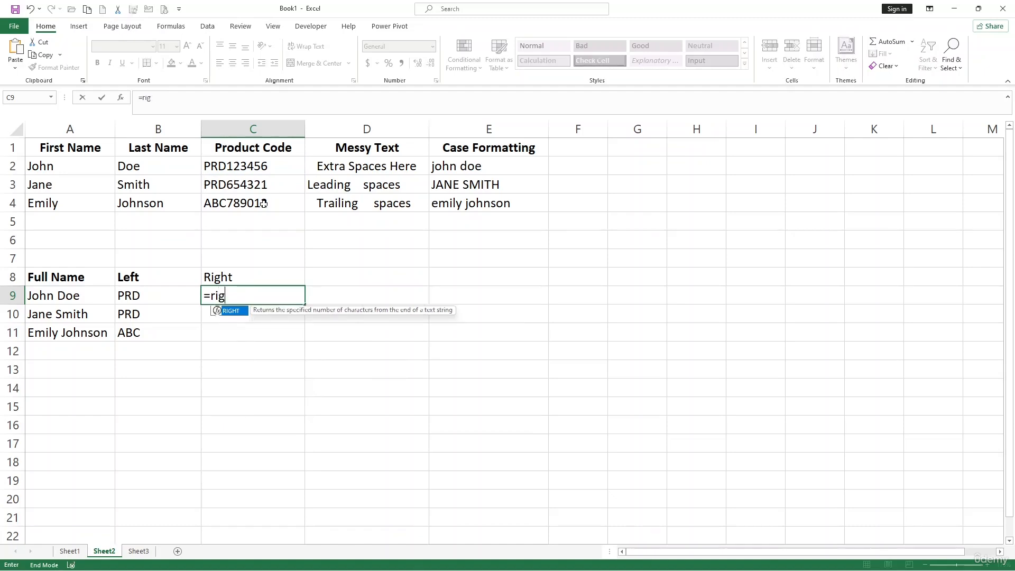
key("Tab")
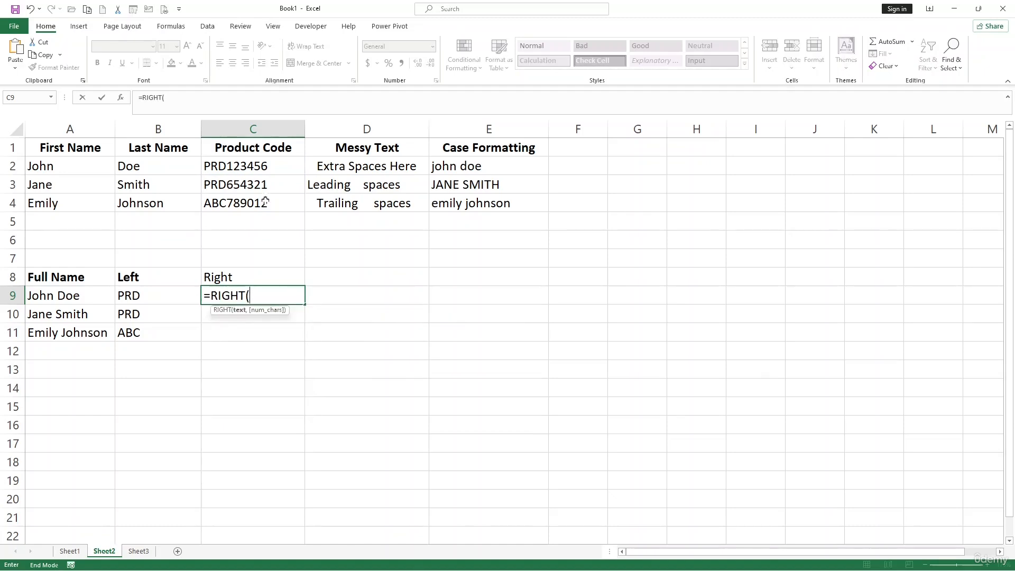
left_click(267, 167)
type(",6)")
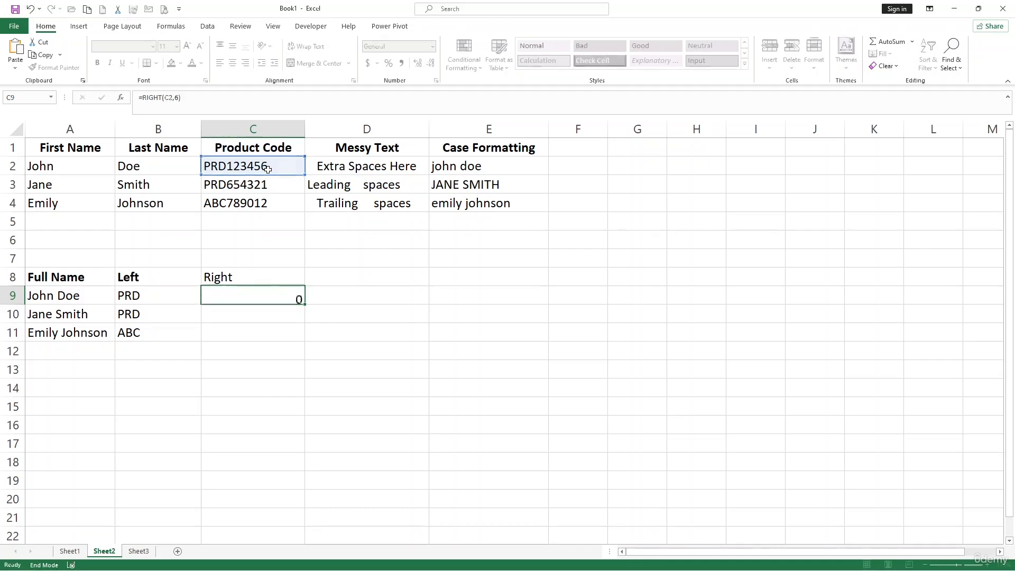
Confirm the RIGHT formula in C9, fill it down to C11 and bold the Right heading in C8.
key("Return")
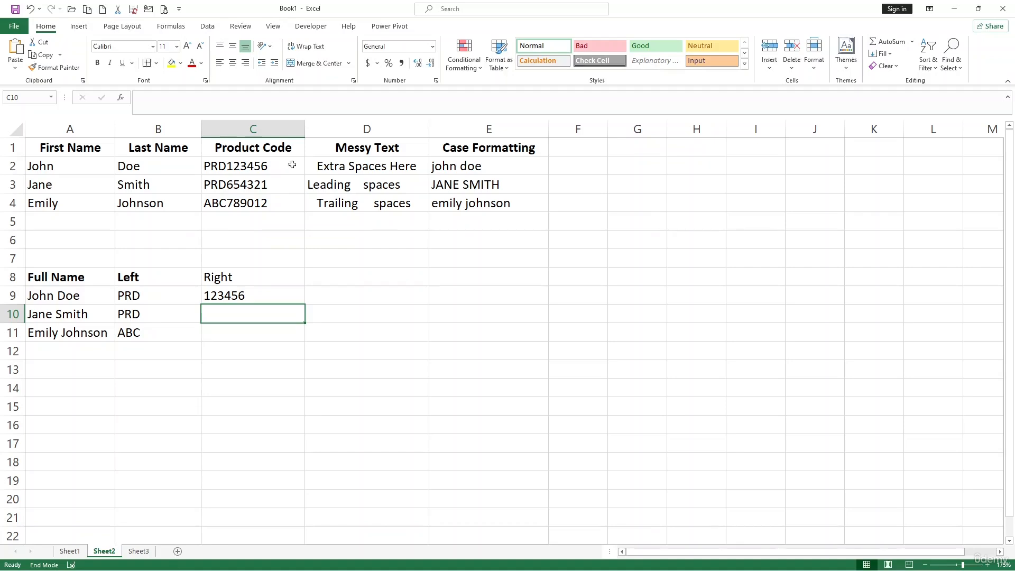
left_click(255, 294)
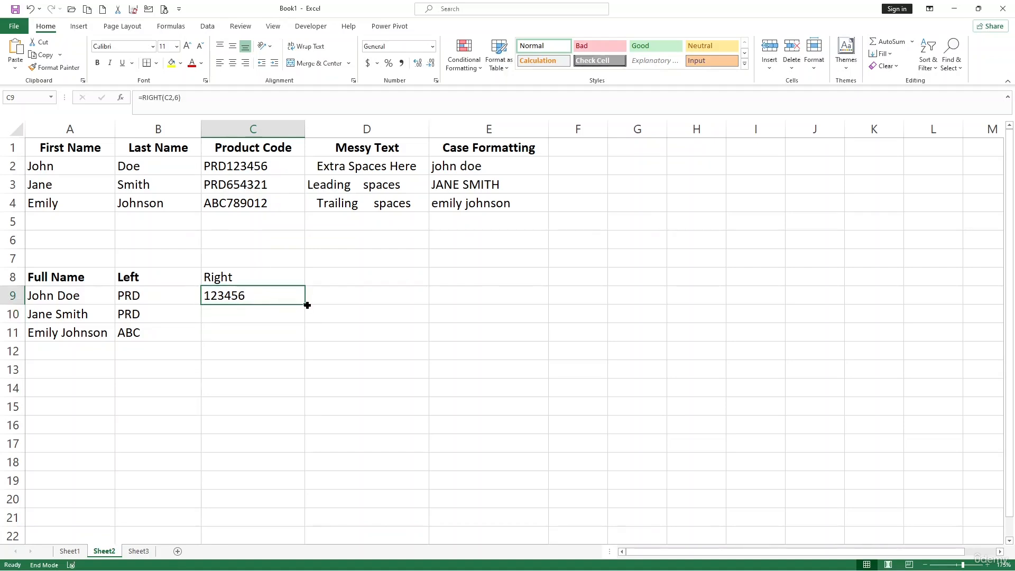
left_click_drag(304, 304, 296, 338)
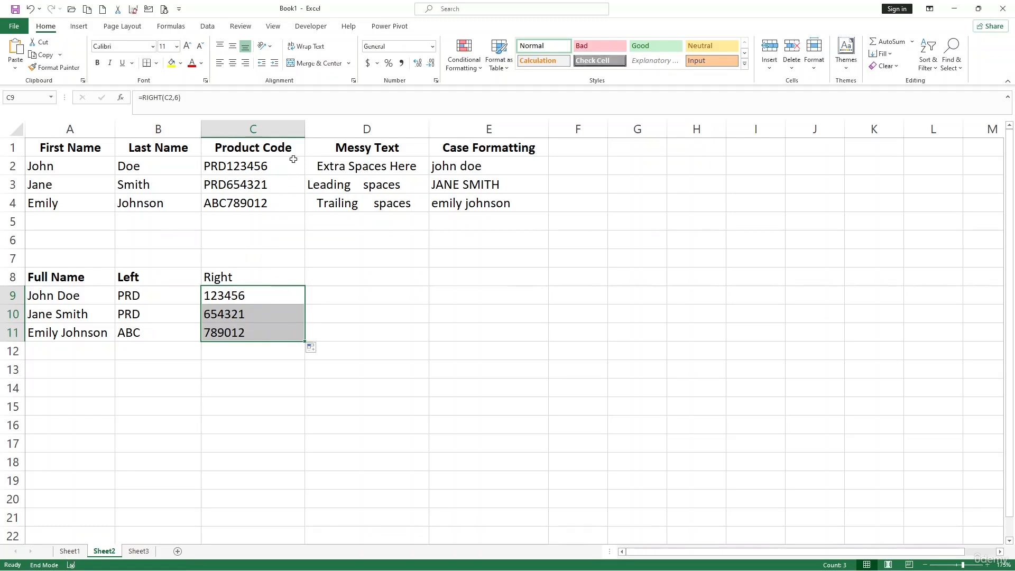
left_click(236, 272)
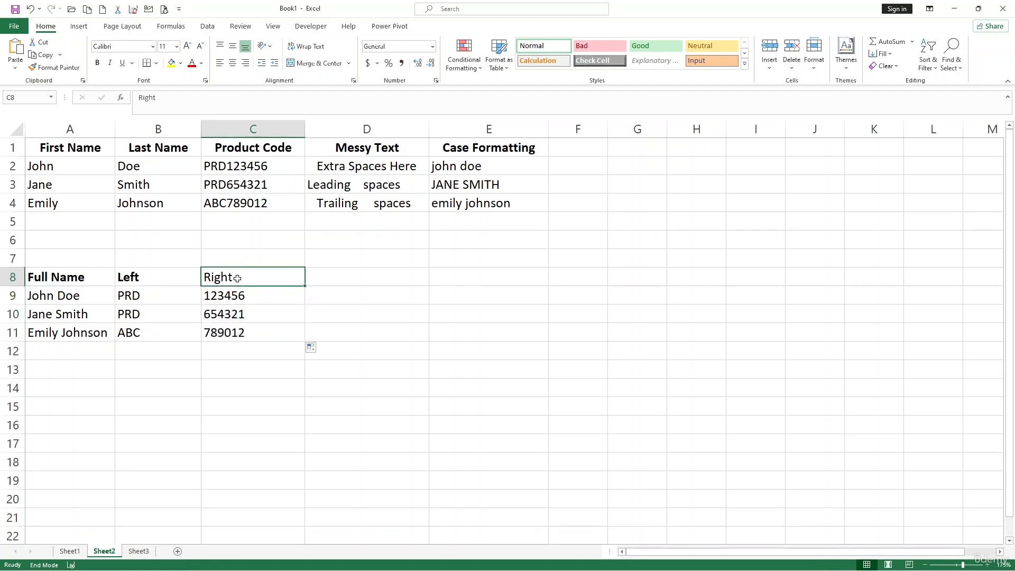
key("ctrl+b")
left_click(264, 346)
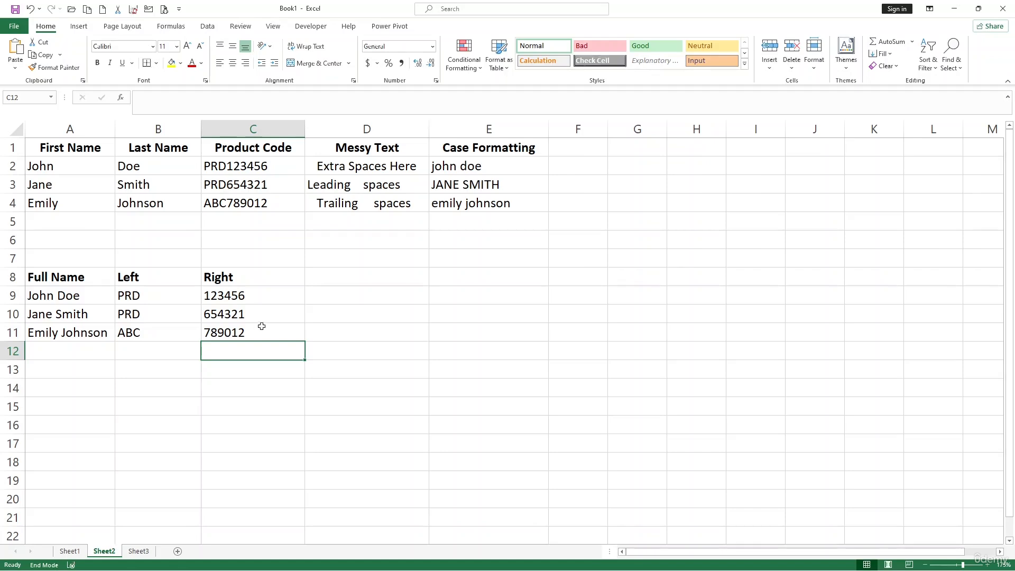
Enter =MID(C2,4,3) in C13 to extract three characters from the fourth position of the product code, and fill it down to C15.
left_click(322, 279)
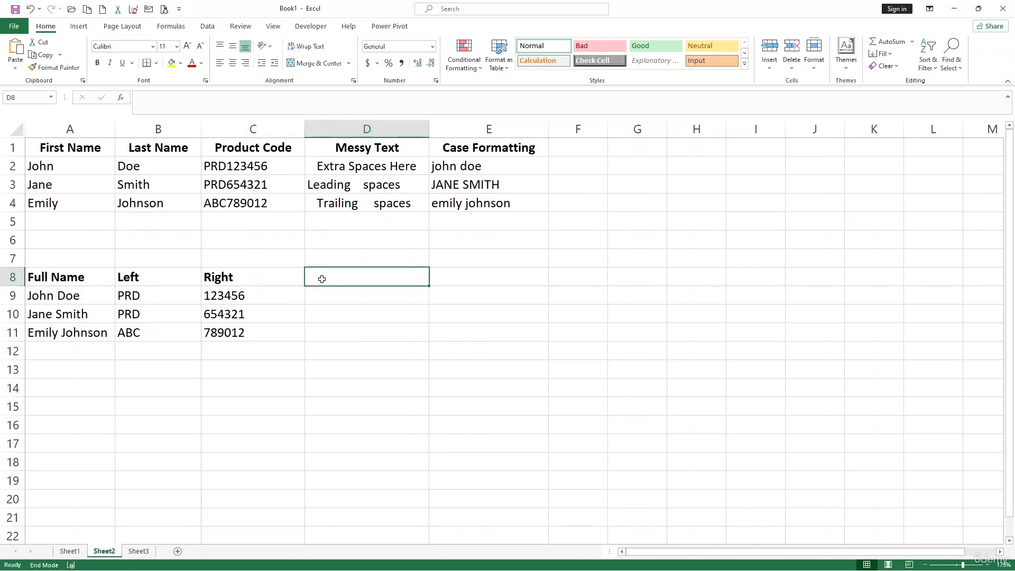
left_click(214, 374)
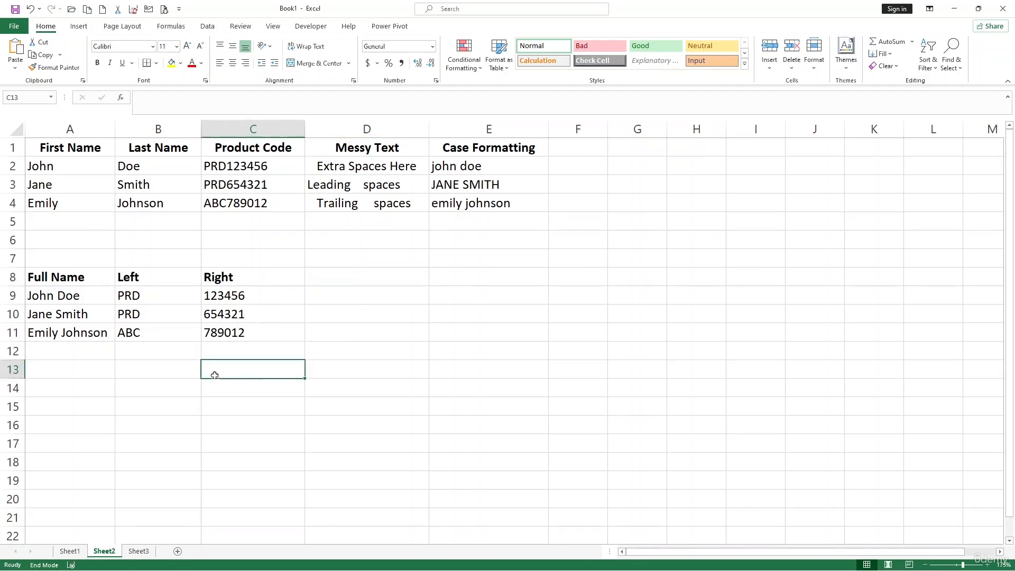
type("=mid")
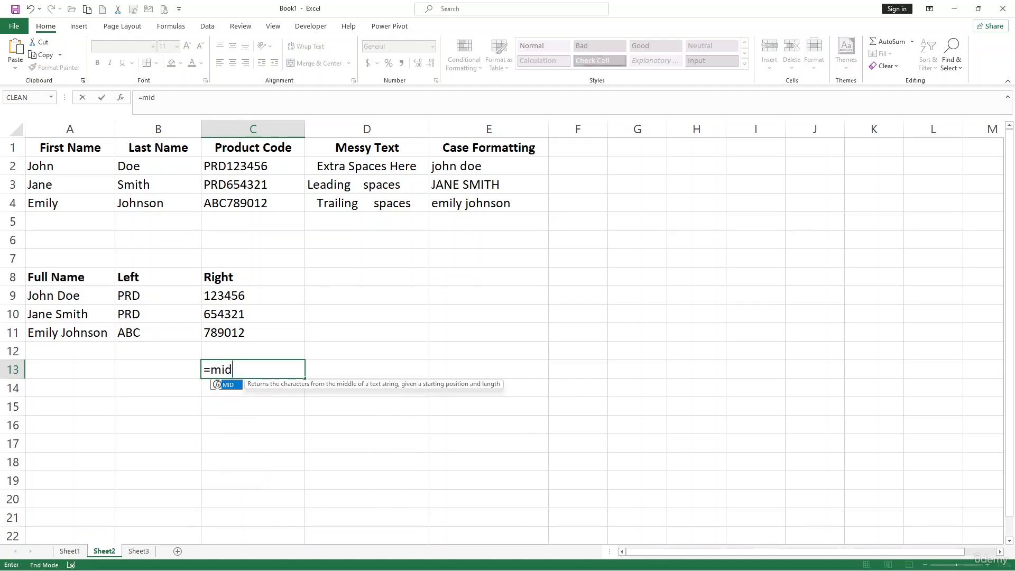
key("Tab")
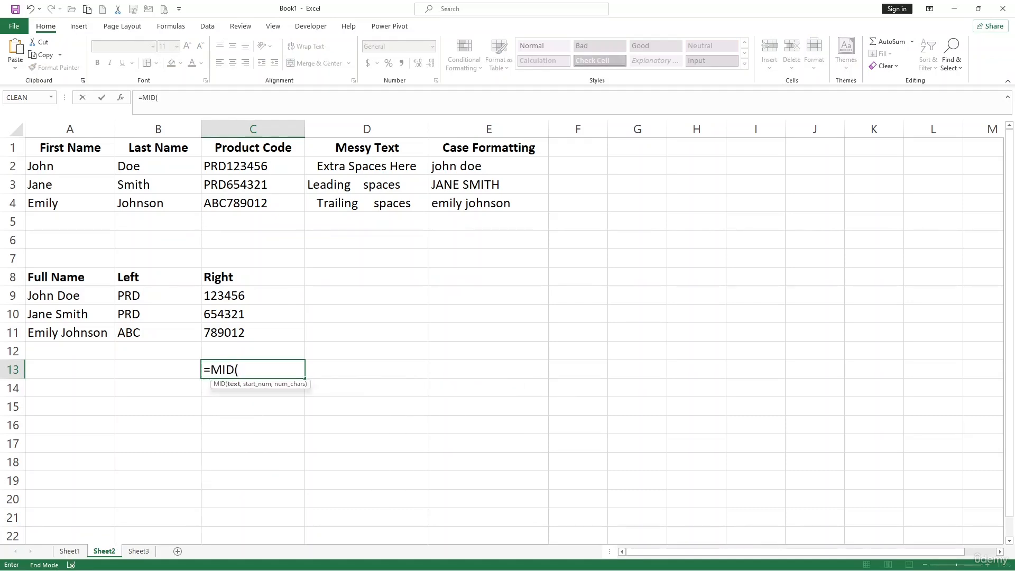
left_click(247, 168)
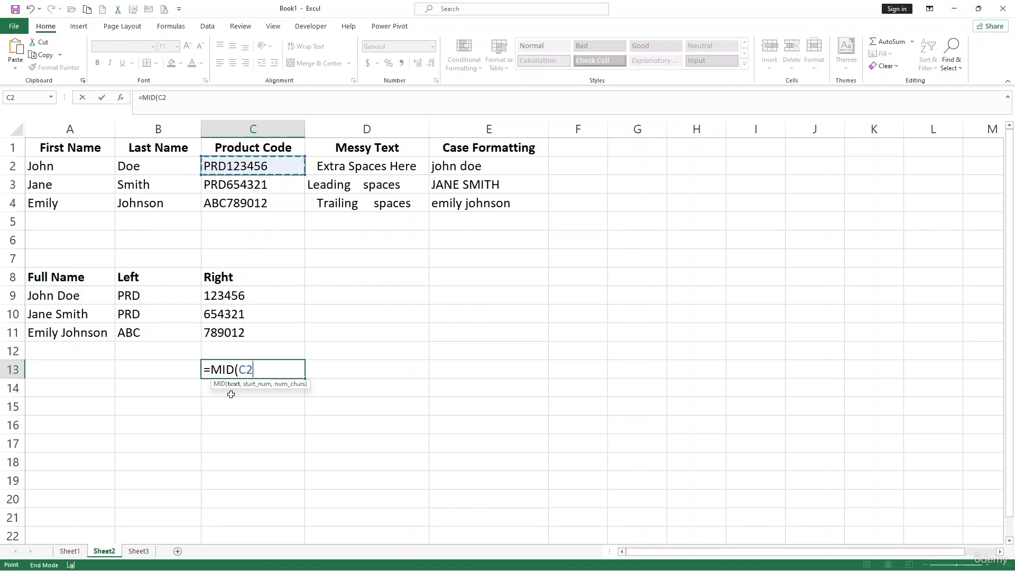
type(",4")
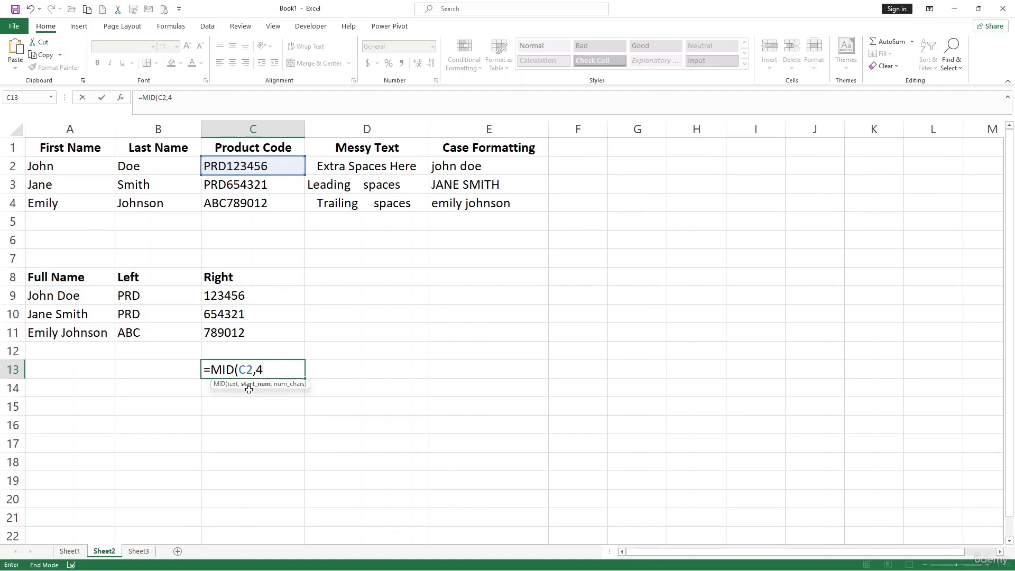
type(",")
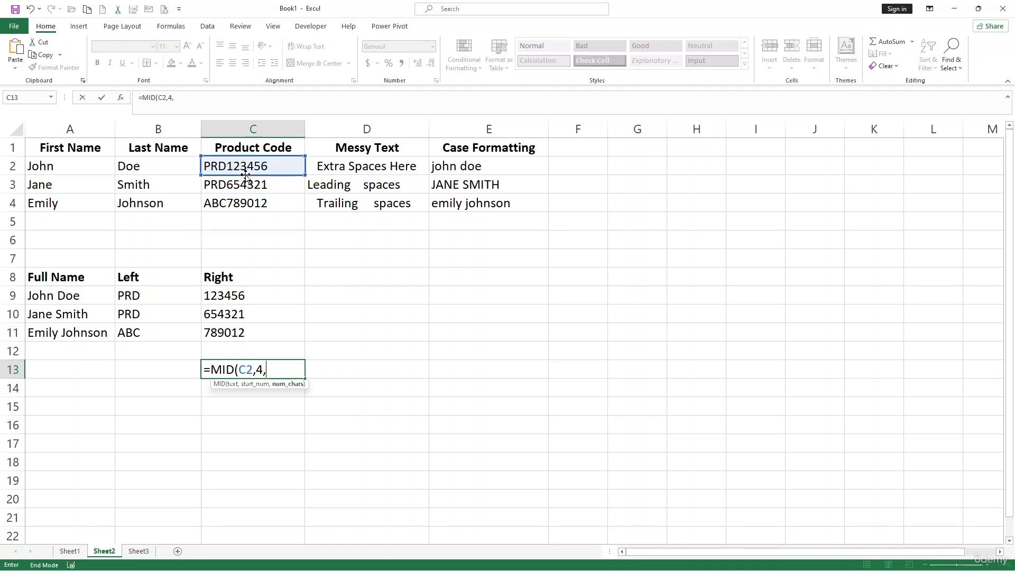
type("3)")
key("Return")
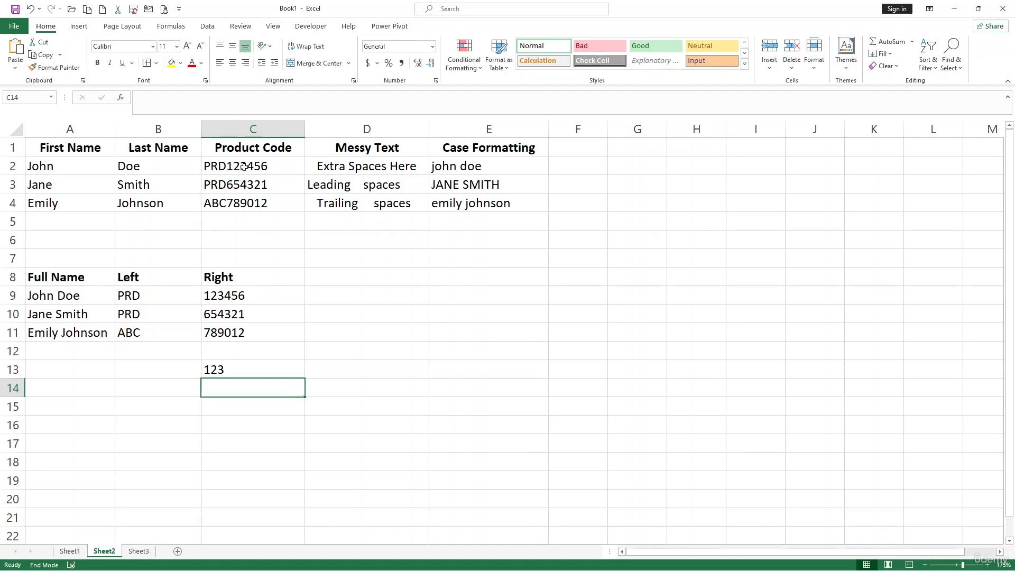
left_click(246, 368)
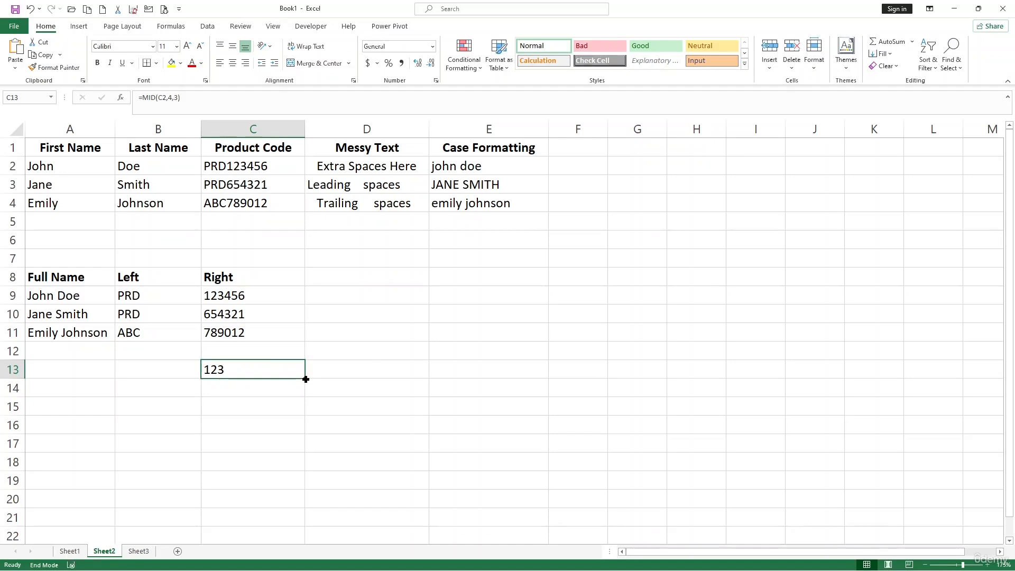
left_click_drag(305, 379, 300, 423)
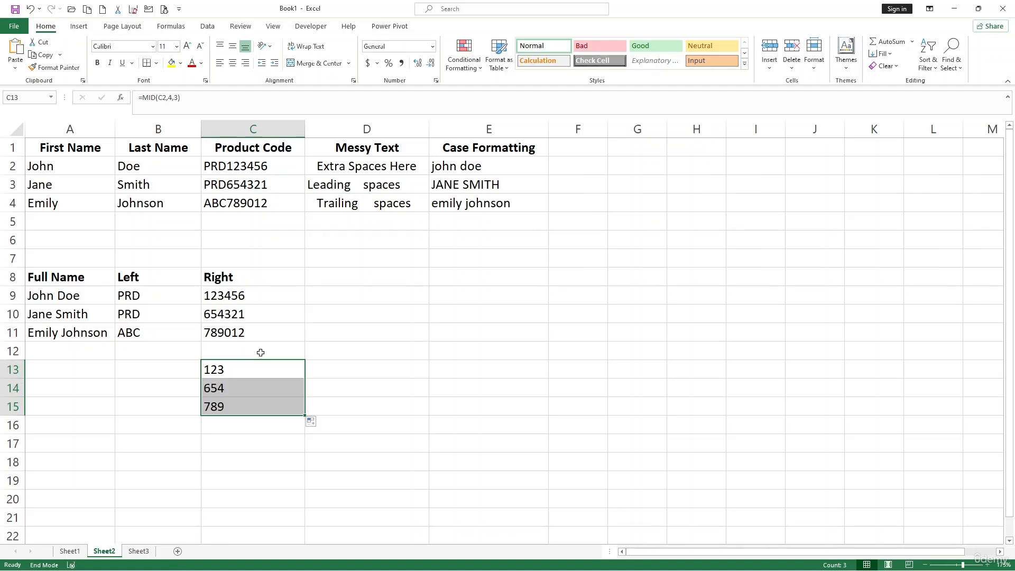
Enter =TRIM(D2) in D8 to remove the extra spaces from the first messy text entry.
left_click(366, 164)
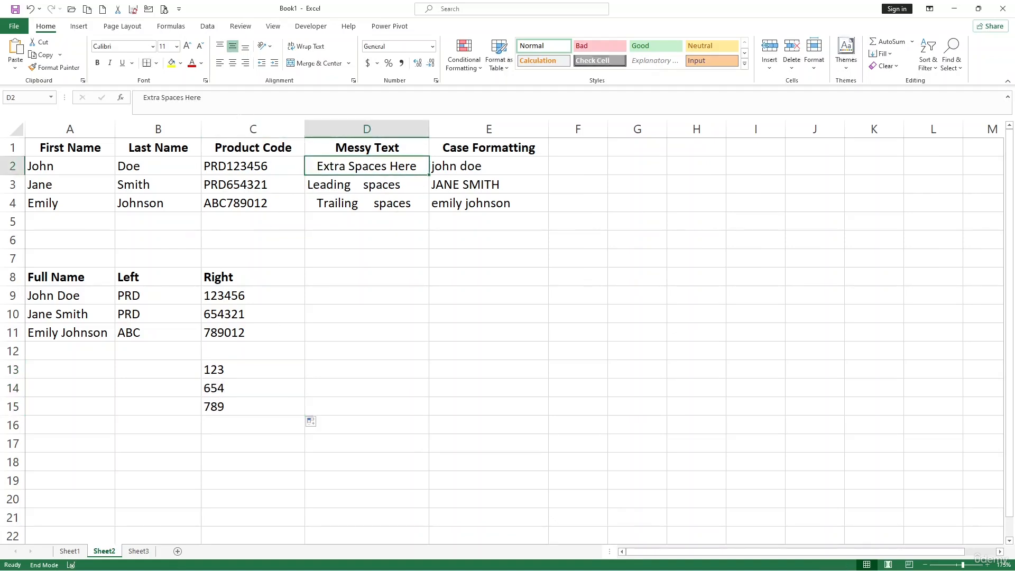
left_click(202, 98)
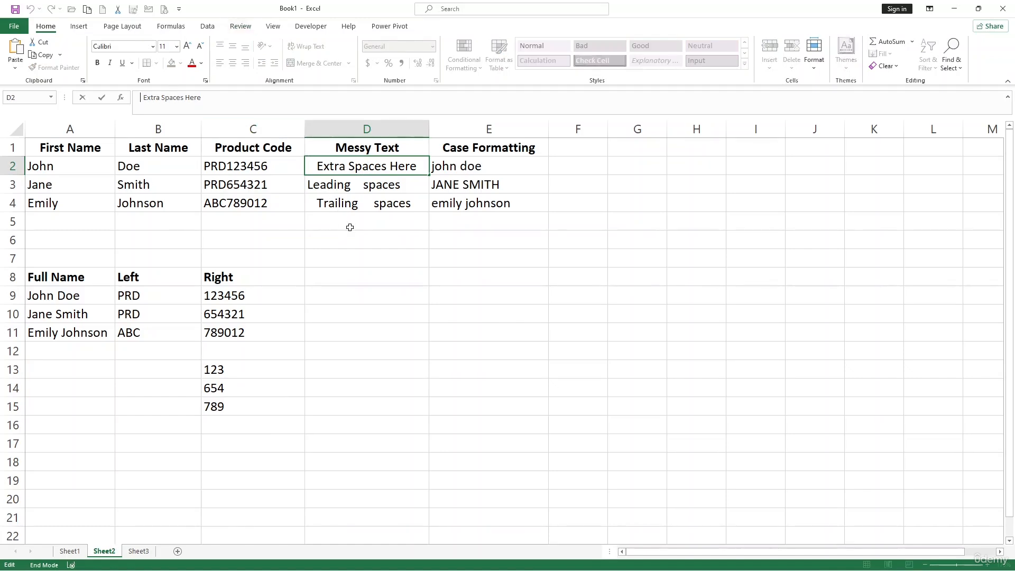
double_click(351, 258)
left_click(357, 273)
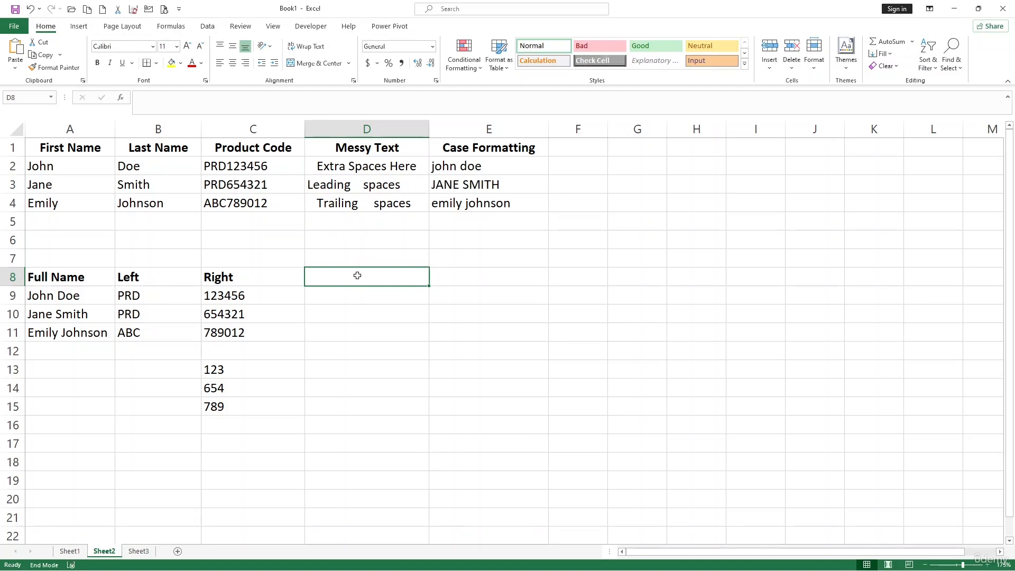
type("=")
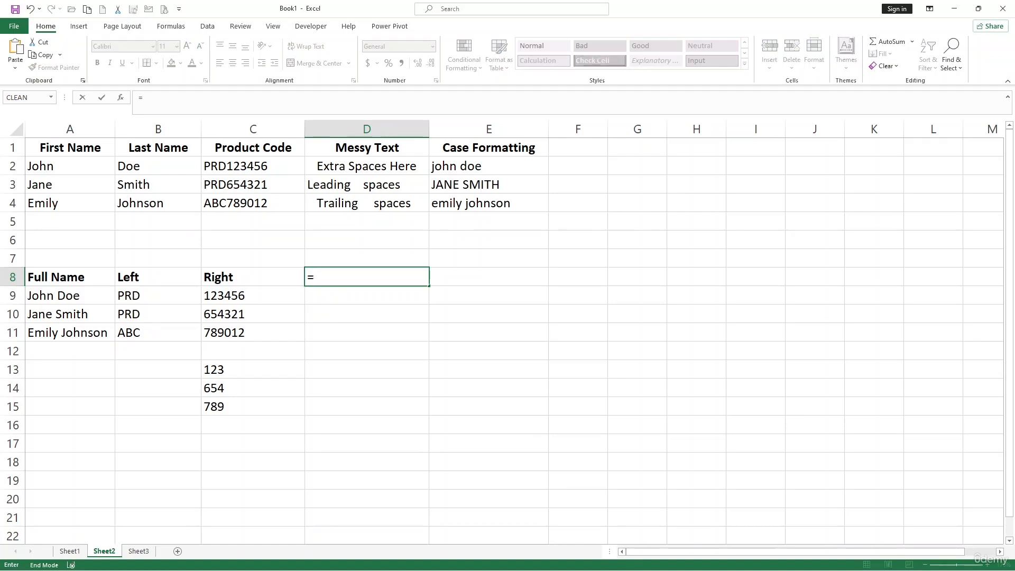
type("tro,")
key("BackSpace")
key("BackSpace")
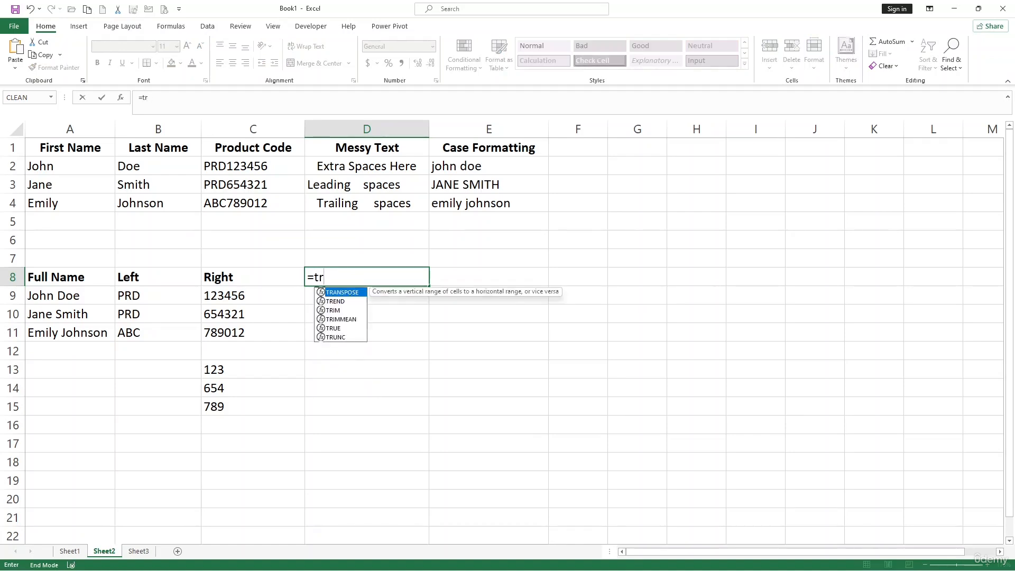
type("o")
key("BackSpace")
type("im")
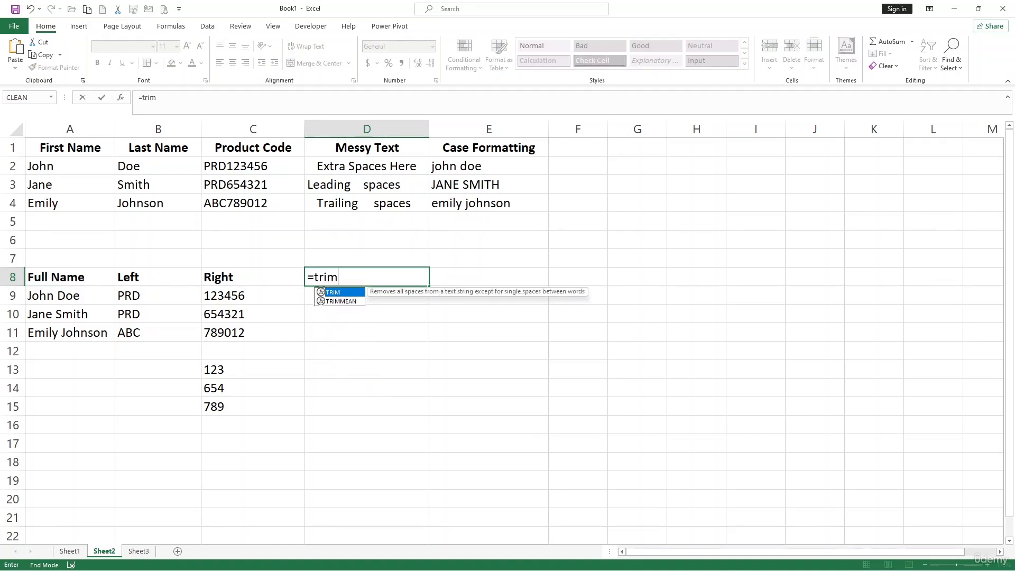
key("Tab")
left_click(349, 165)
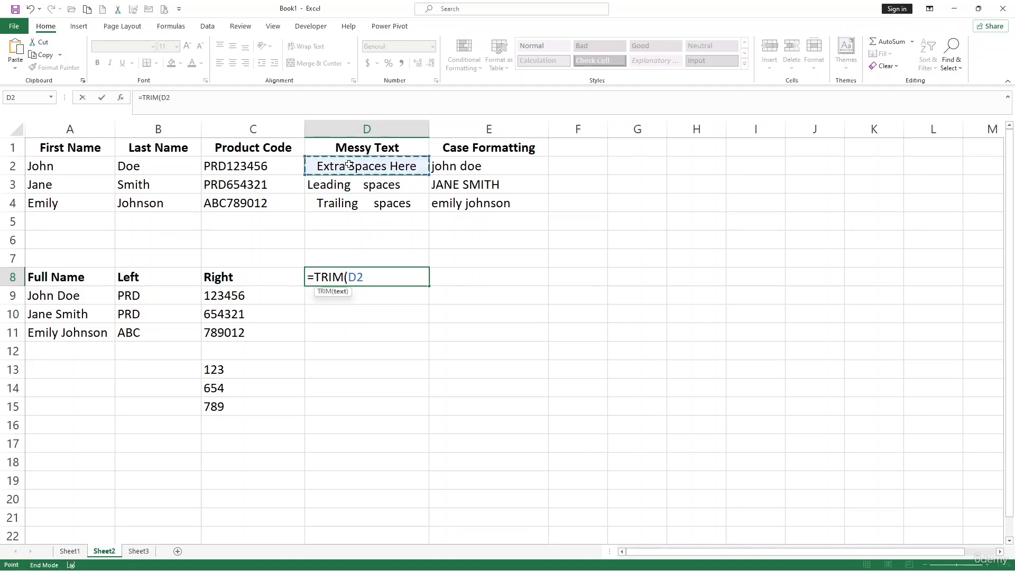
type(")")
key("Return")
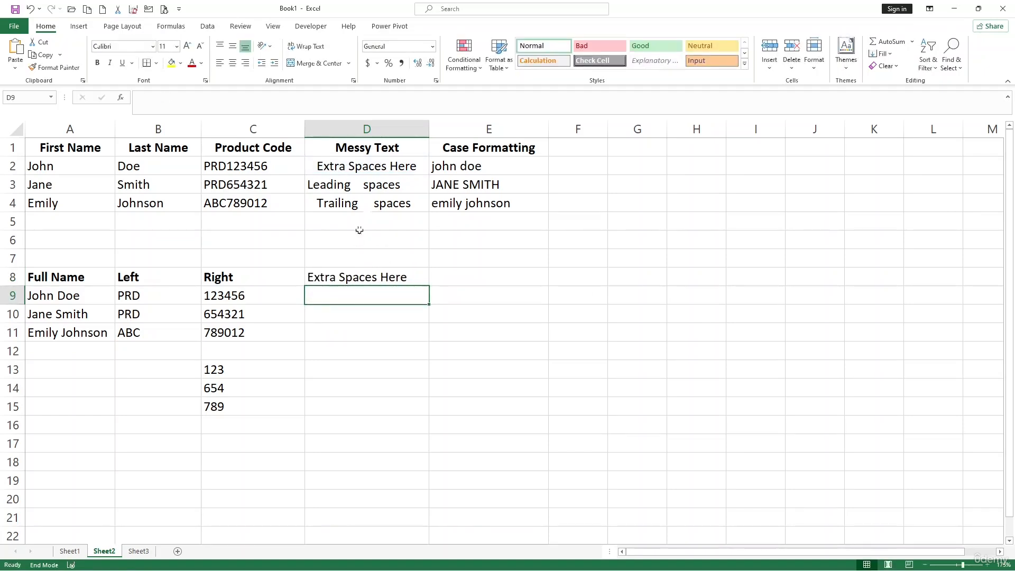
Fill the TRIM formula from D8 down to D11.
left_click(388, 278)
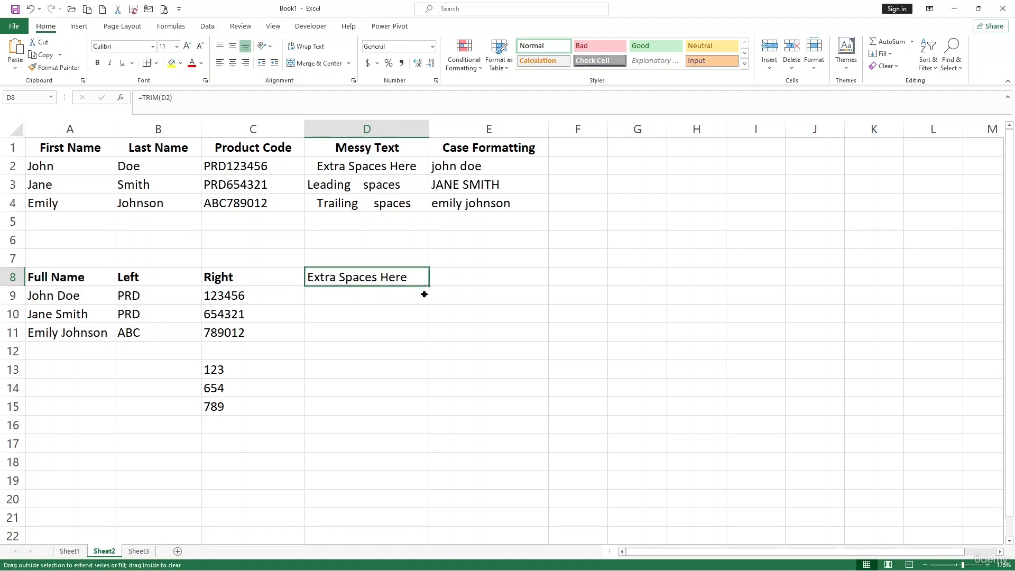
left_click_drag(425, 295, 424, 339)
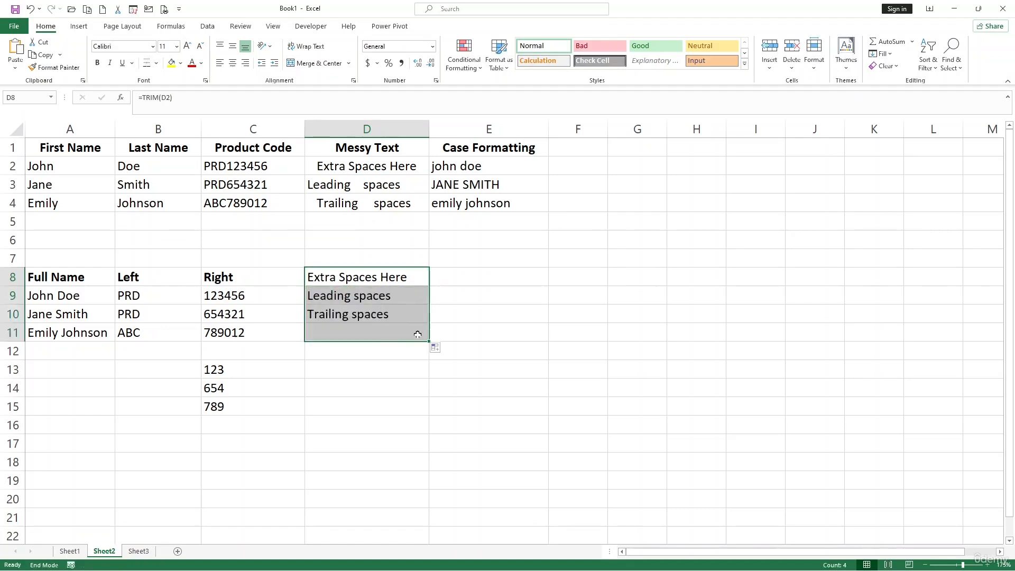
left_click(366, 299)
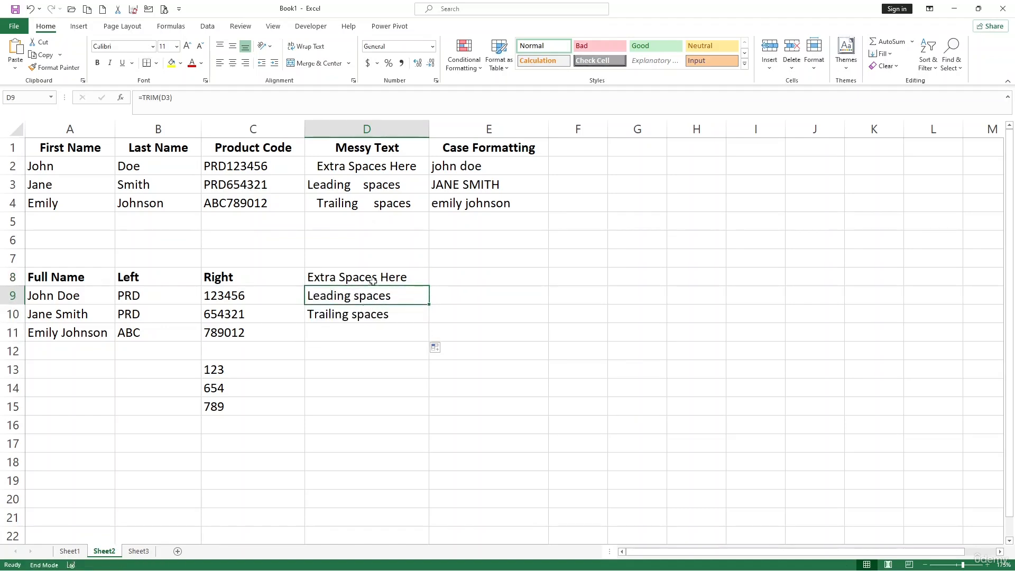
Move the trimmed texts in D8:D10 down one row to D9:D11, replacing the existing contents.
left_click_drag(372, 281, 371, 316)
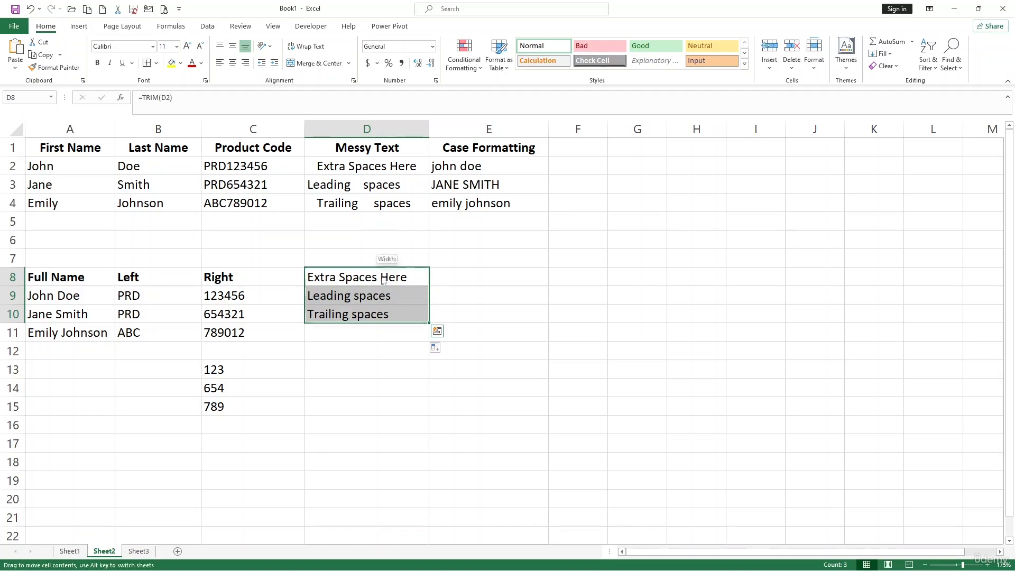
left_click_drag(384, 280, 394, 299)
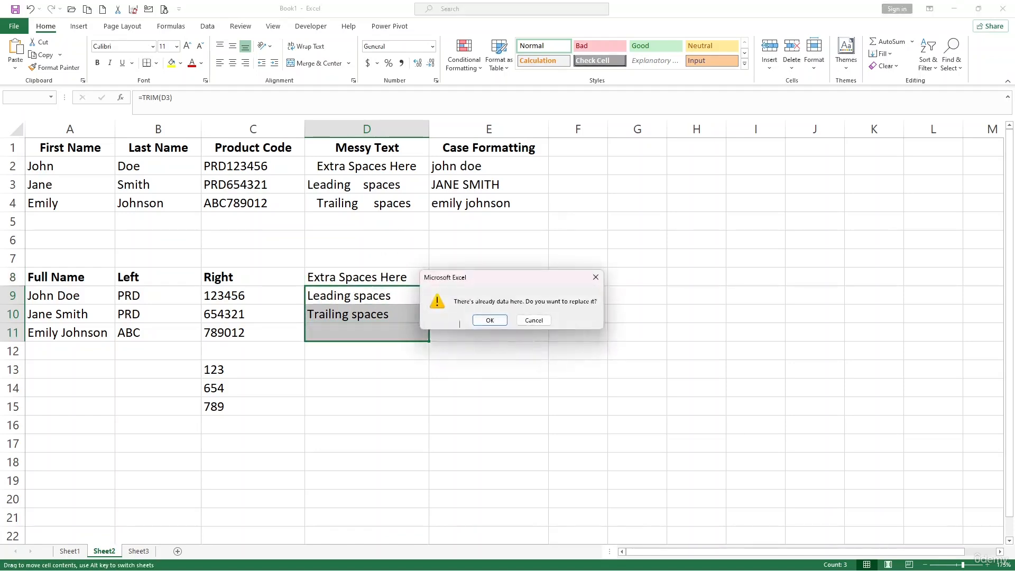
left_click(482, 321)
left_click(400, 309)
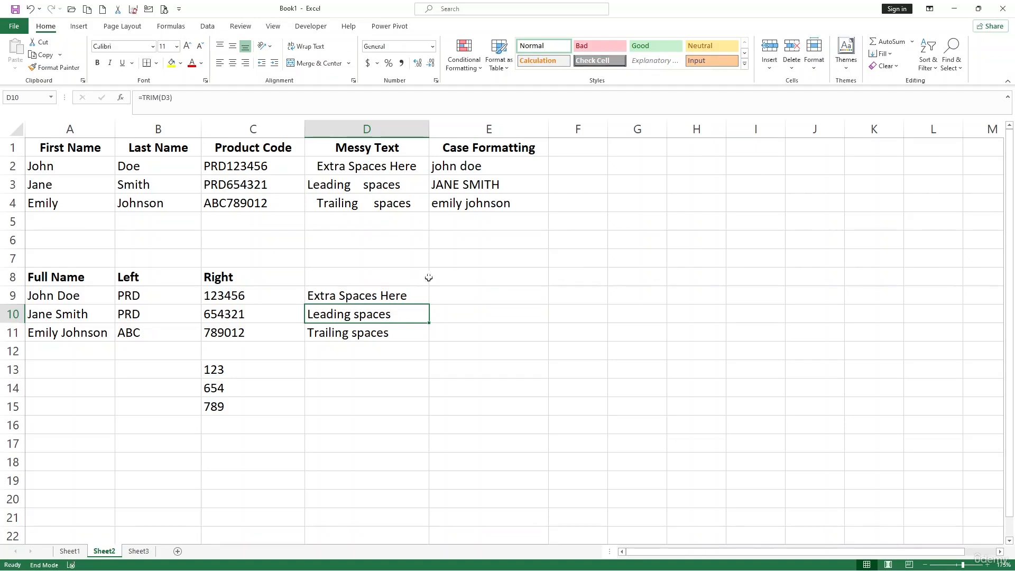
Enter the heading "Upper" in E8.
left_click(482, 280)
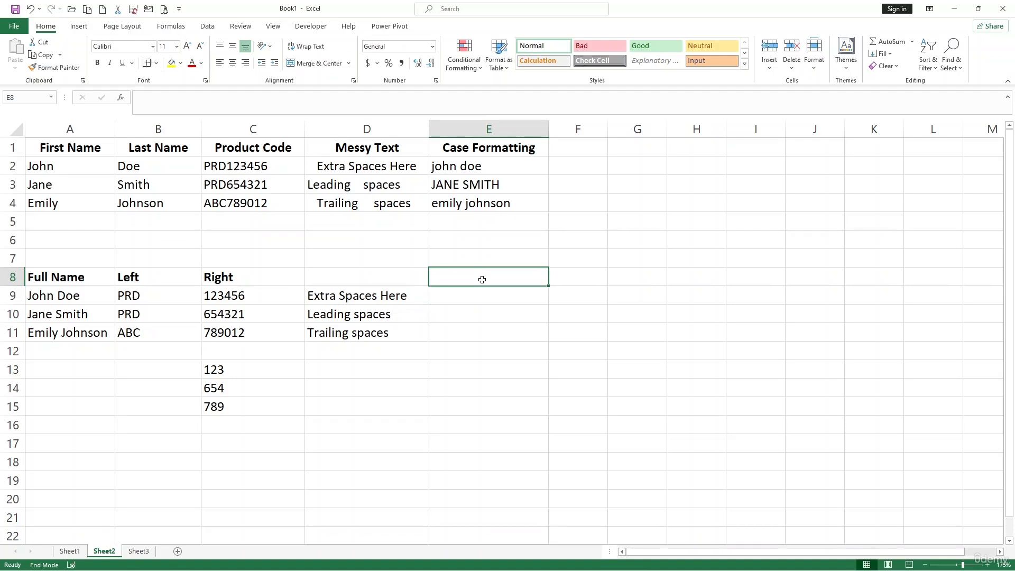
type("Upper")
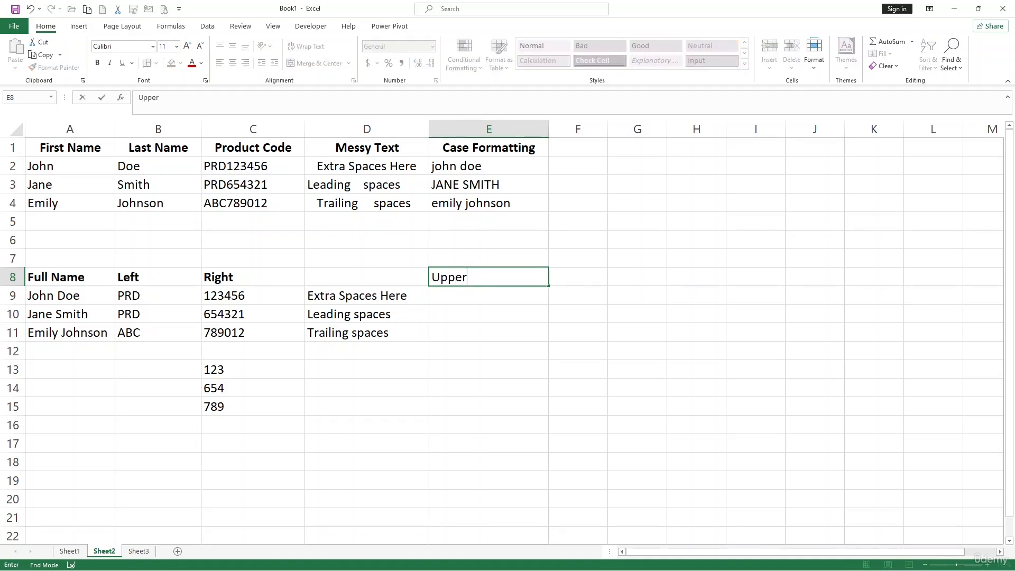
key("Return")
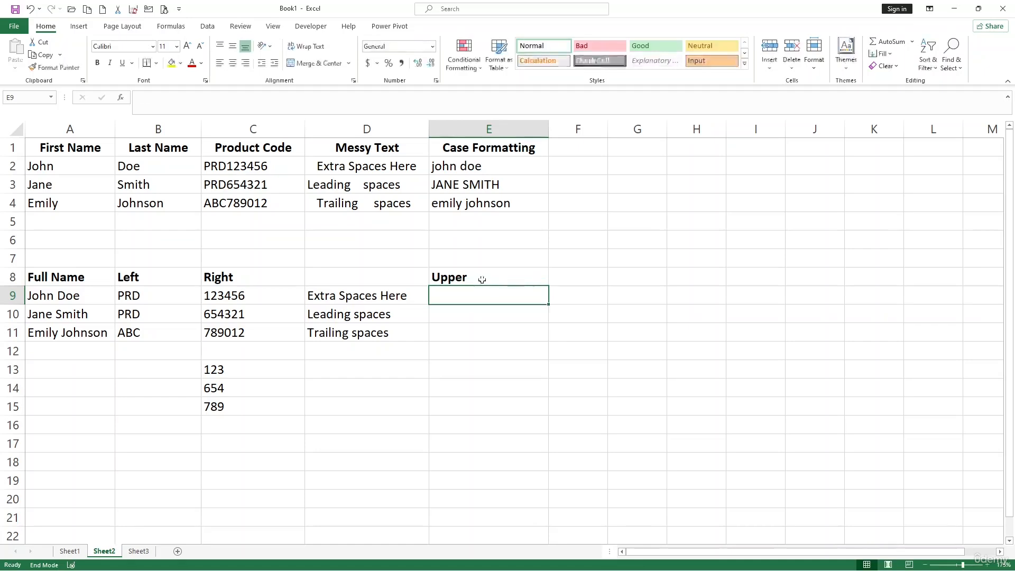
Enter =UPPER(E2) in E9 to convert the first Case Formatting entry to uppercase.
left_click(465, 165)
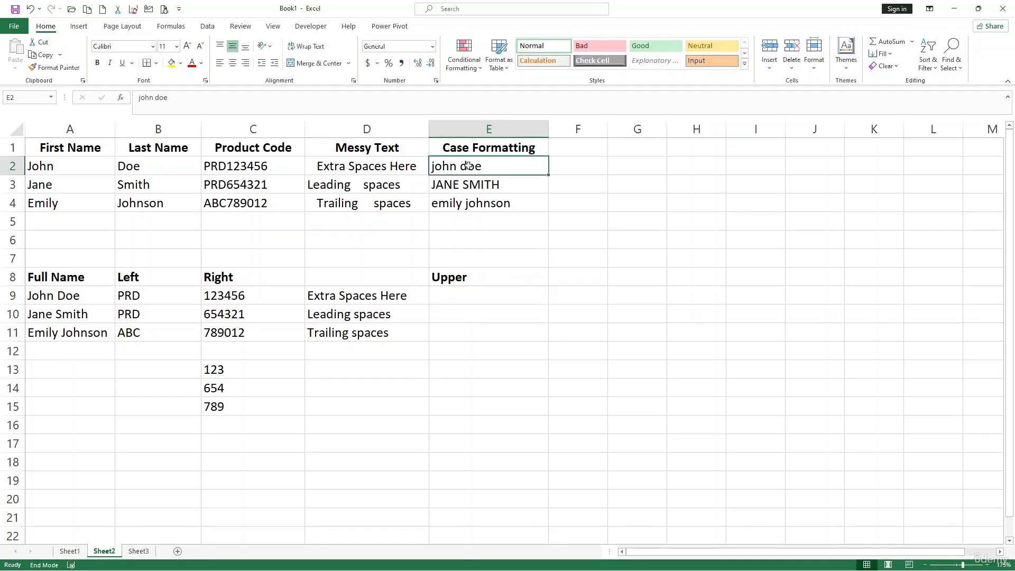
left_click(459, 297)
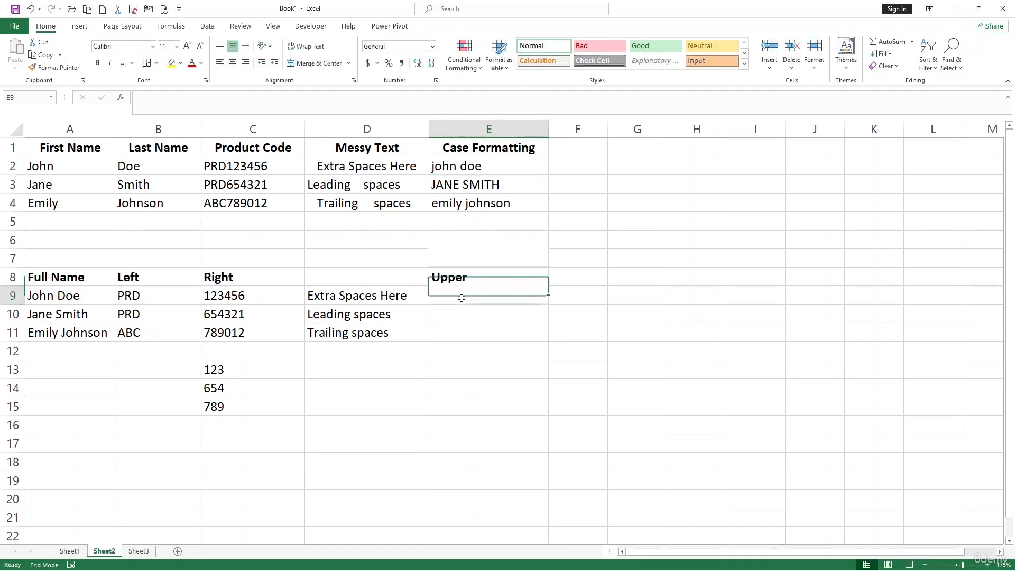
type("=upper")
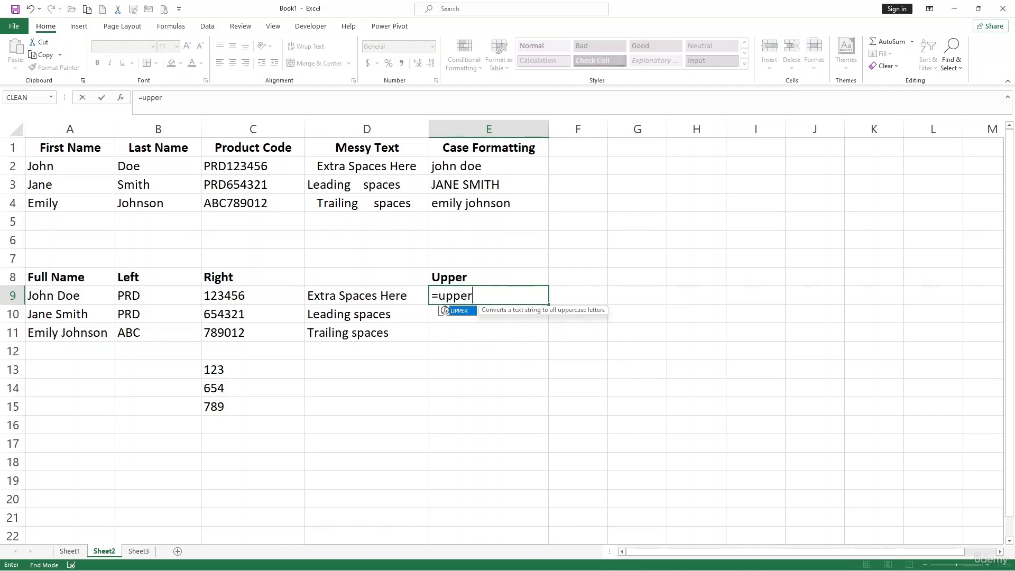
key("Tab")
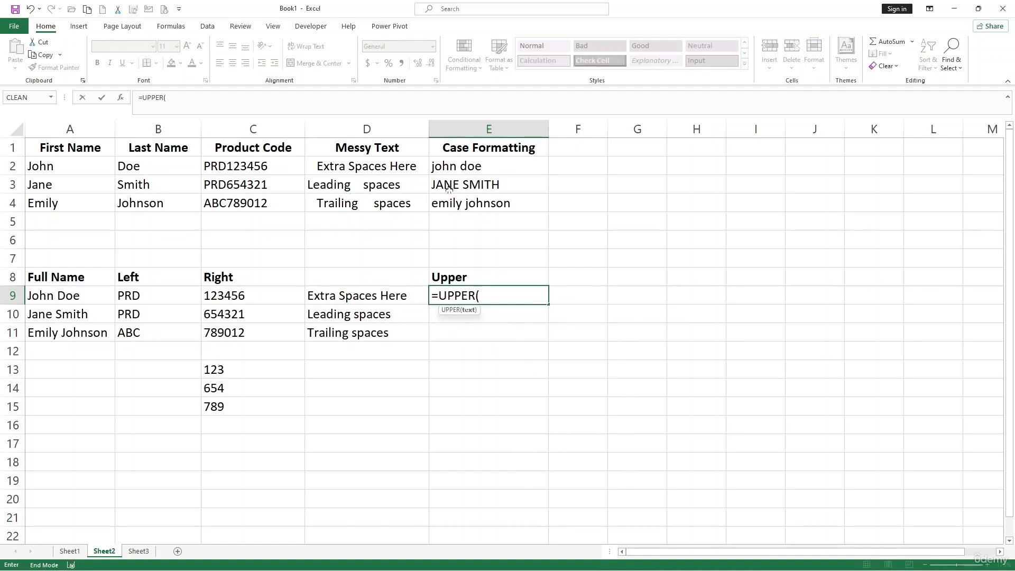
left_click(450, 166)
key("Return")
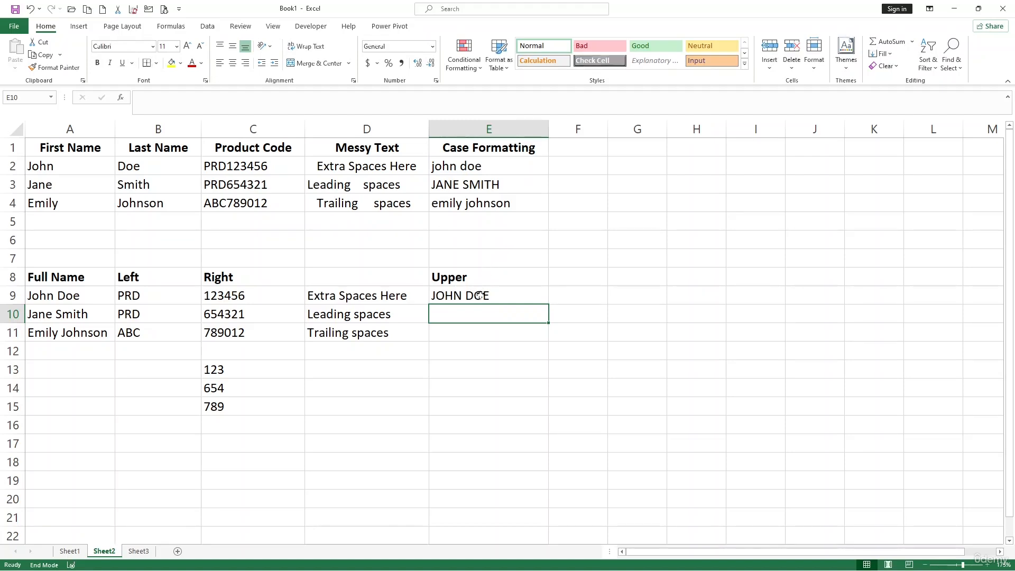
Enter the heading "Lower" in F8.
left_click(482, 185)
left_click(481, 317)
double_click(580, 277)
type("LOw")
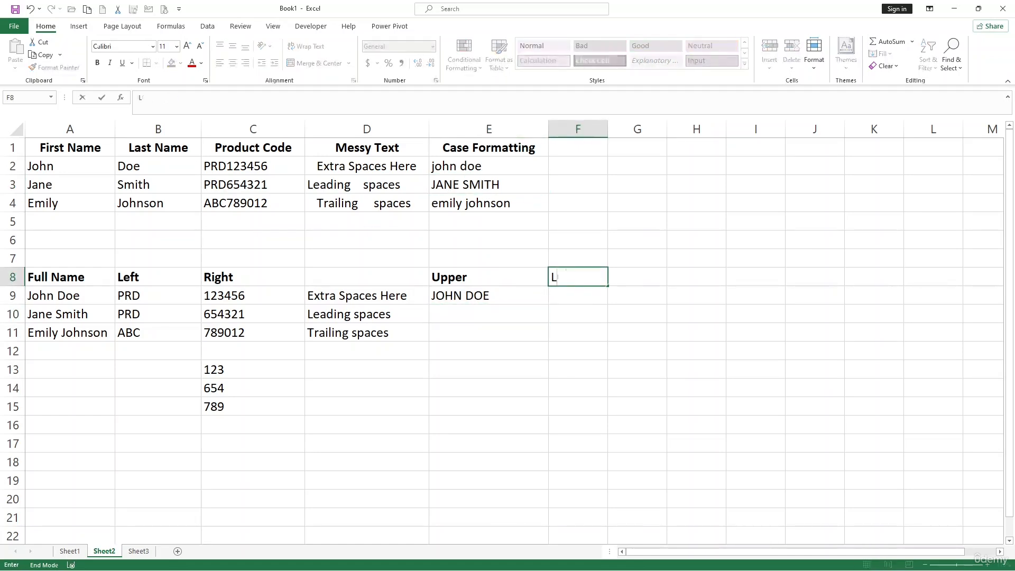
key("BackSpace")
key("BackSpace")
type("ower")
key("Return")
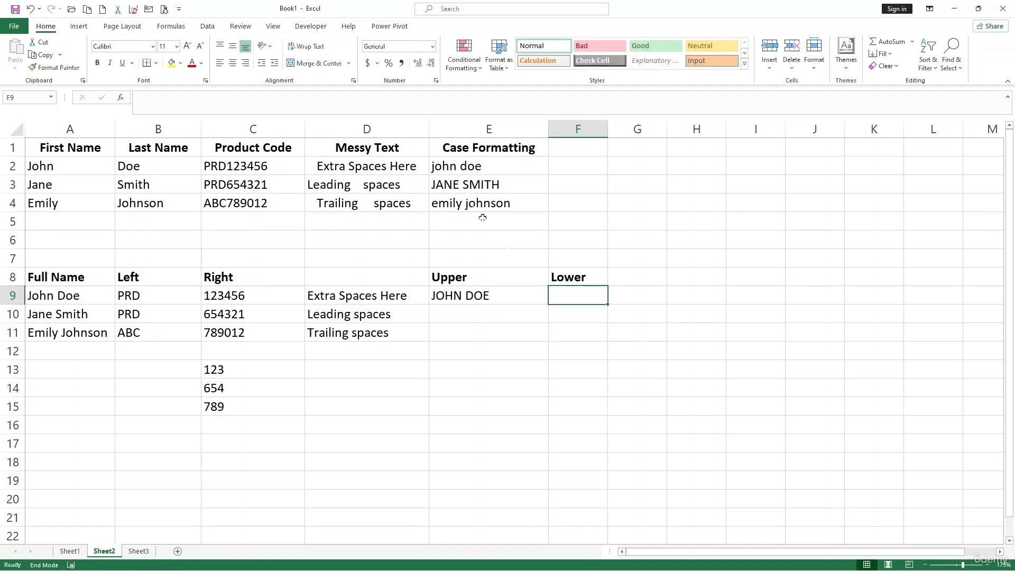
Enter =LOWER(E3) in F9 to convert the second Case Formatting entry to lowercase.
type("=")
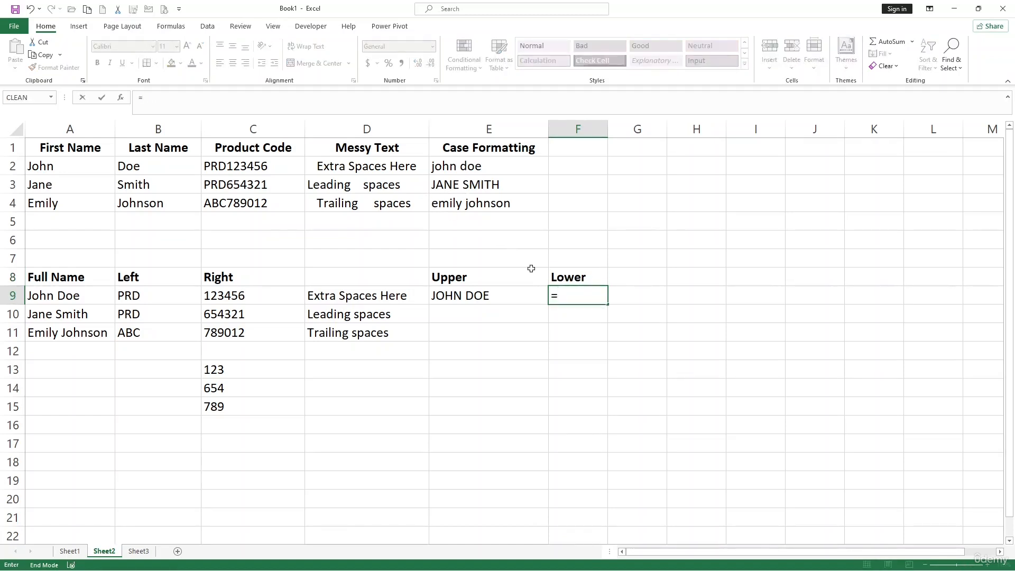
type("lower")
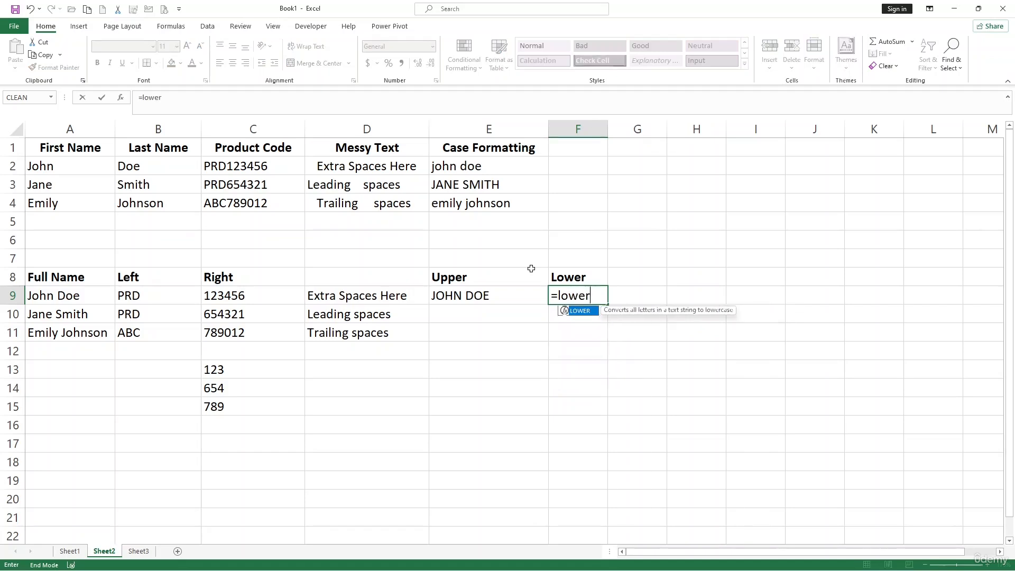
key("Tab")
left_click(491, 186)
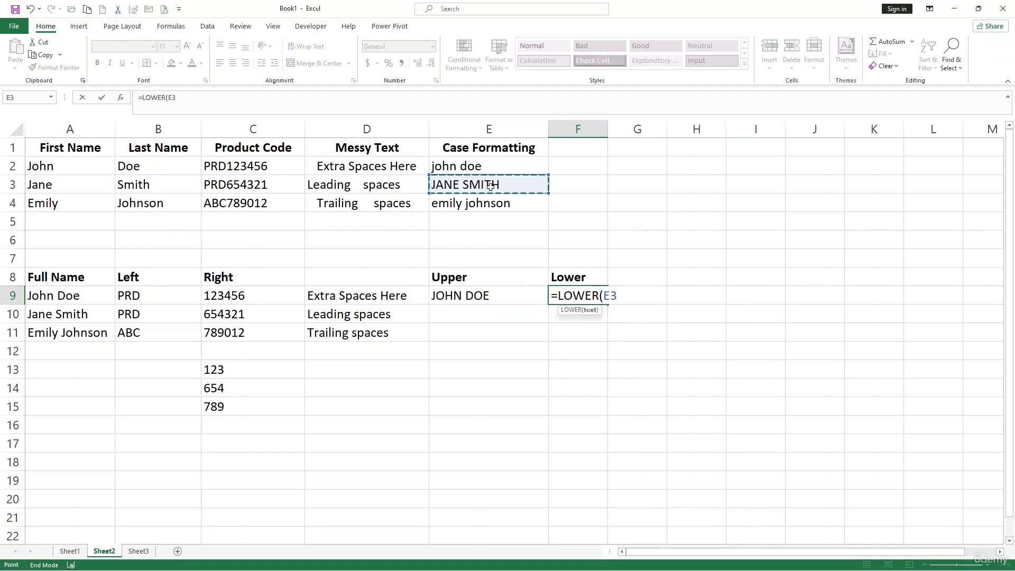
type(")")
key("Return")
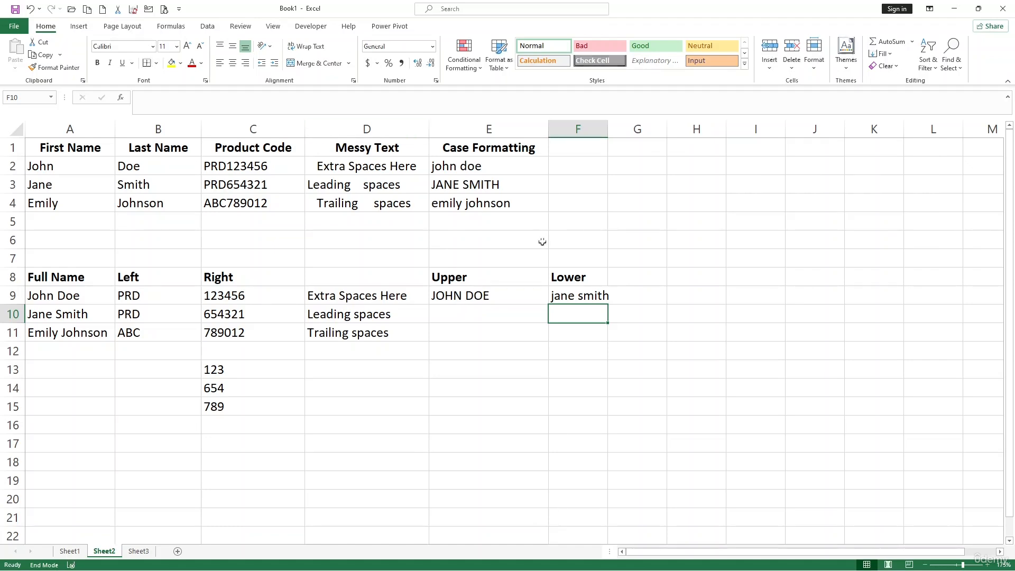
Enter the heading "Proper" in G8.
left_click(497, 203)
left_click(646, 276)
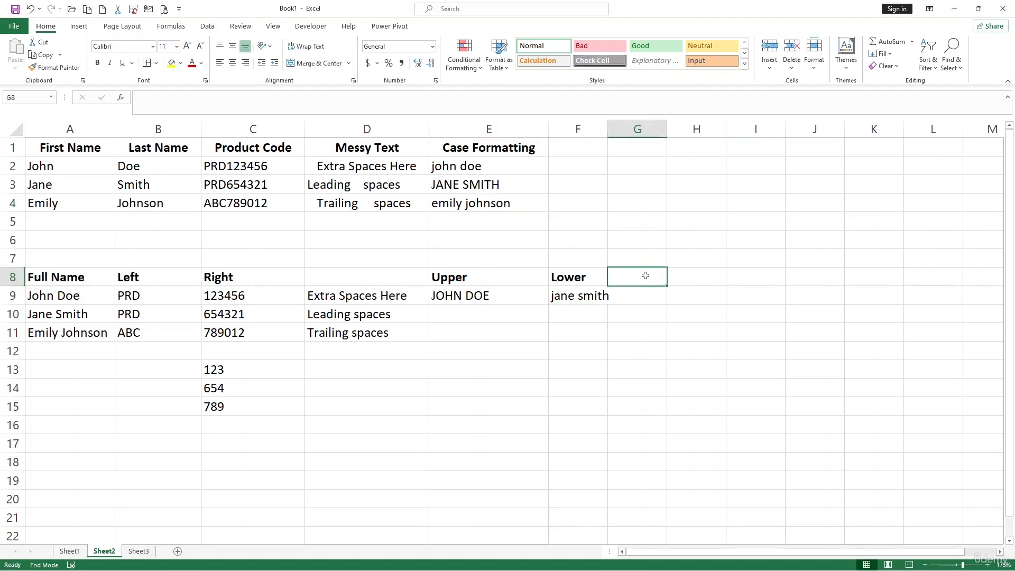
type("Proper")
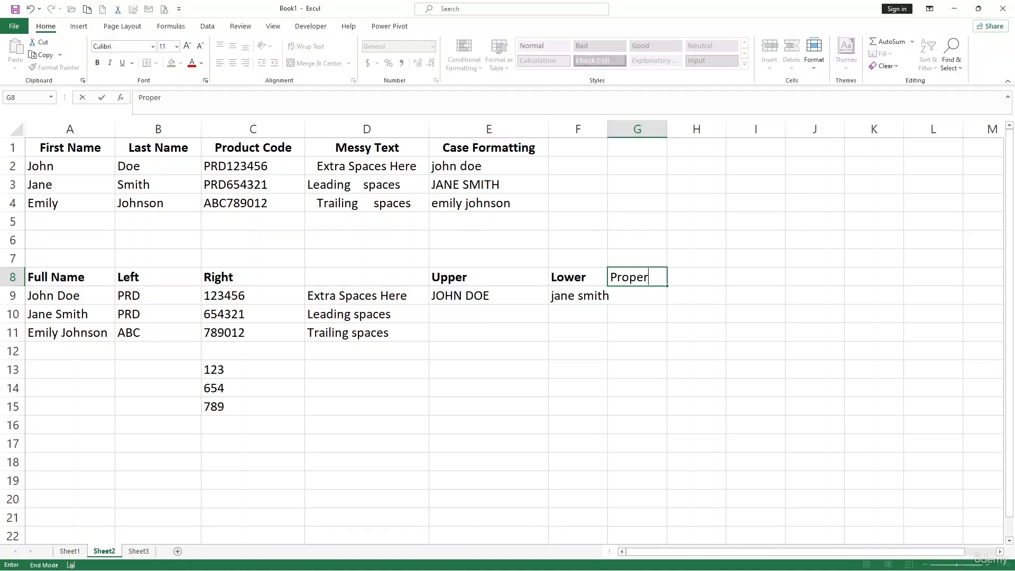
Enter =PROPER(E4) in G9 to capitalize each word of the third Case Formatting entry.
left_click(631, 301)
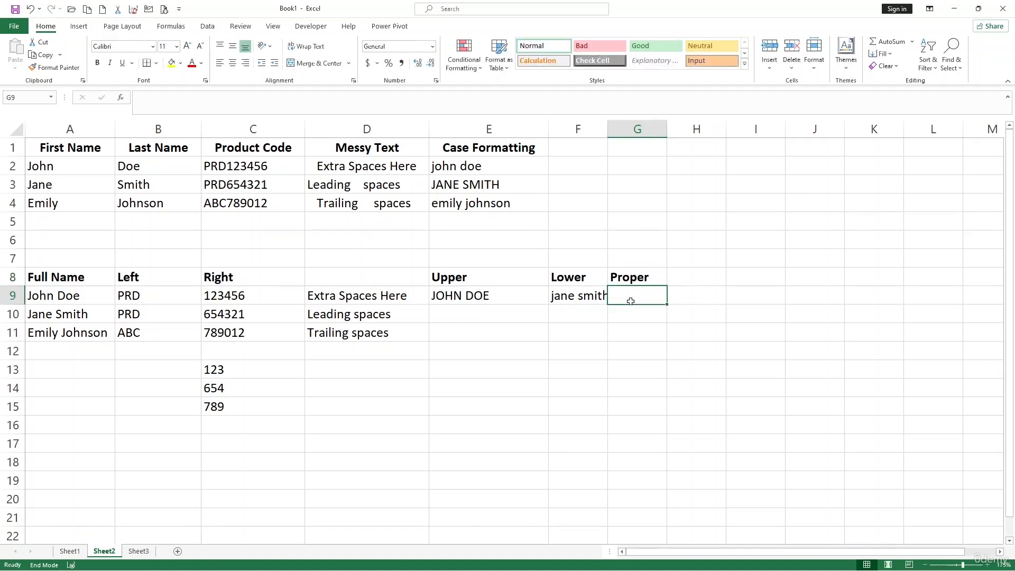
type("=")
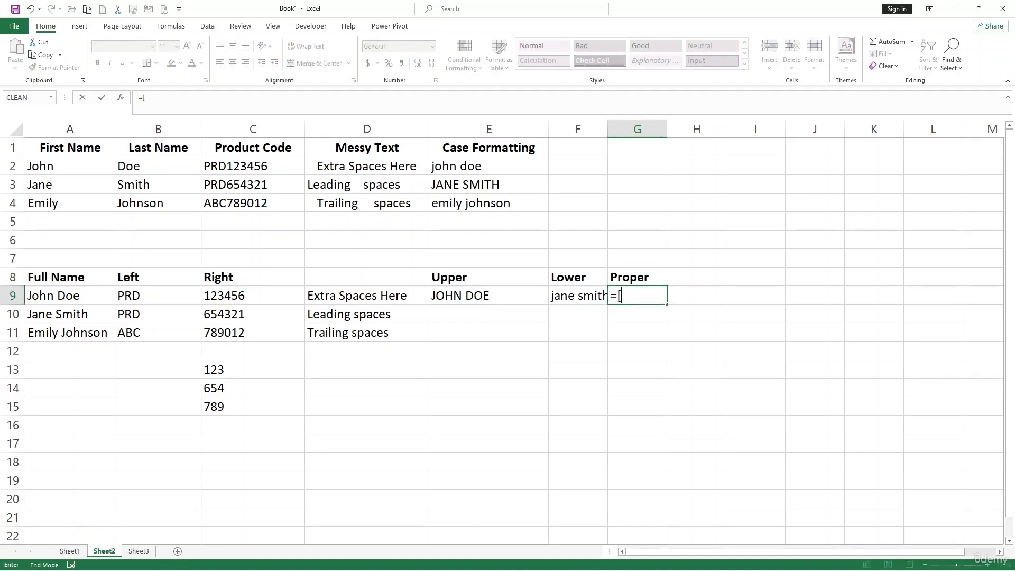
type("pro")
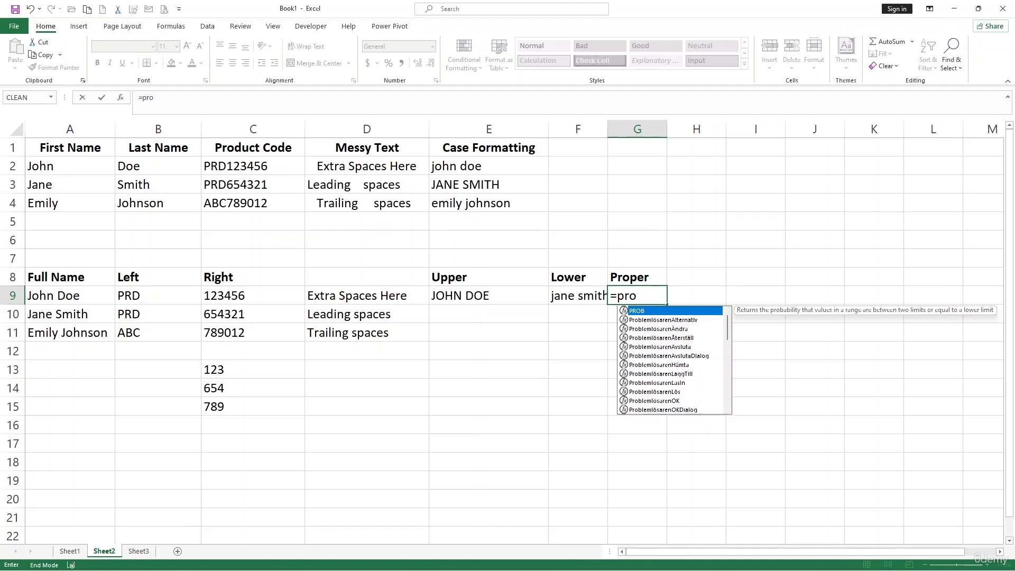
type("p")
key("Tab")
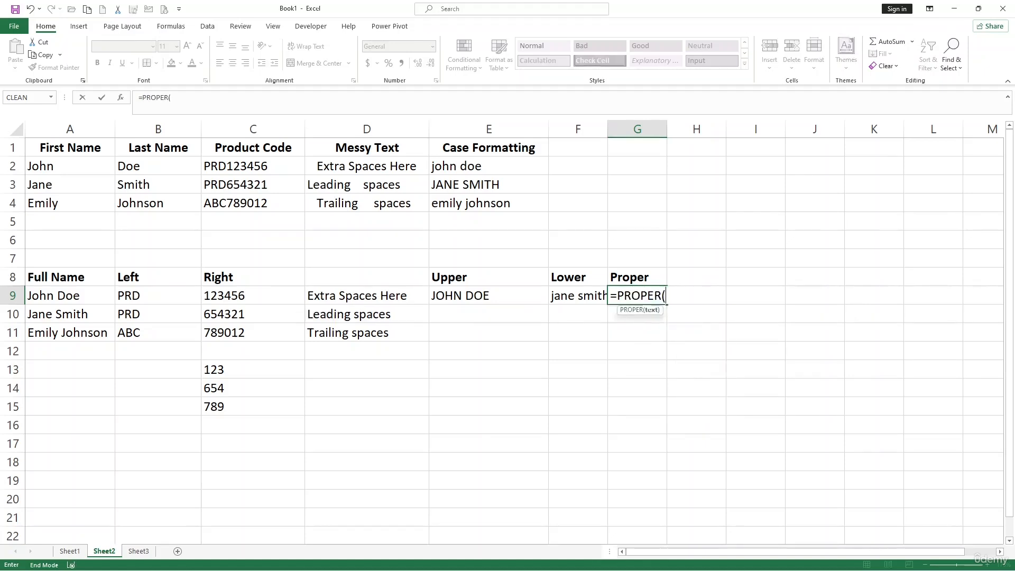
left_click(437, 206)
type(")")
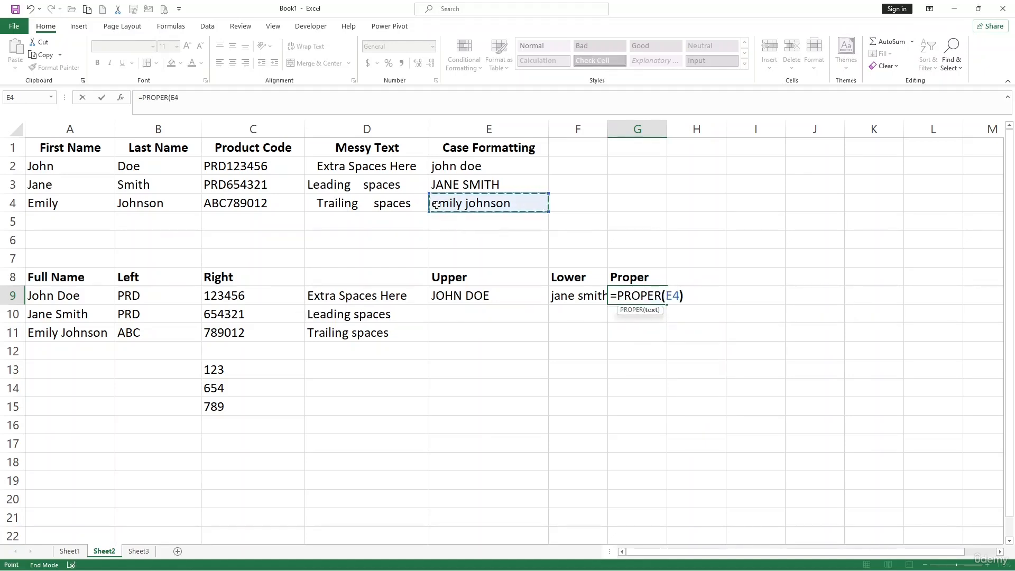
key("Return")
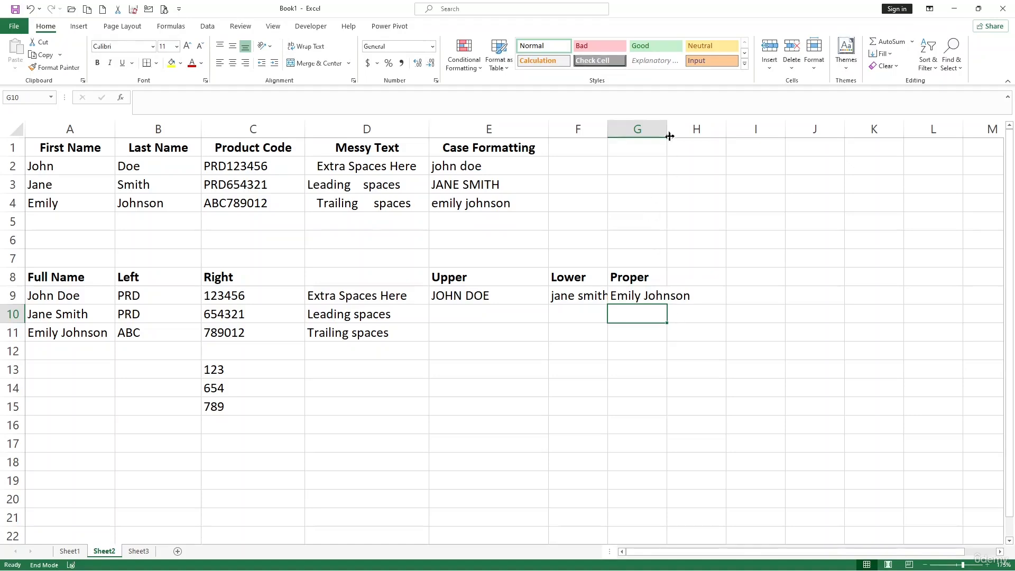
Widen column G so that the full result in G9 fits.
left_click_drag(666, 132, 697, 130)
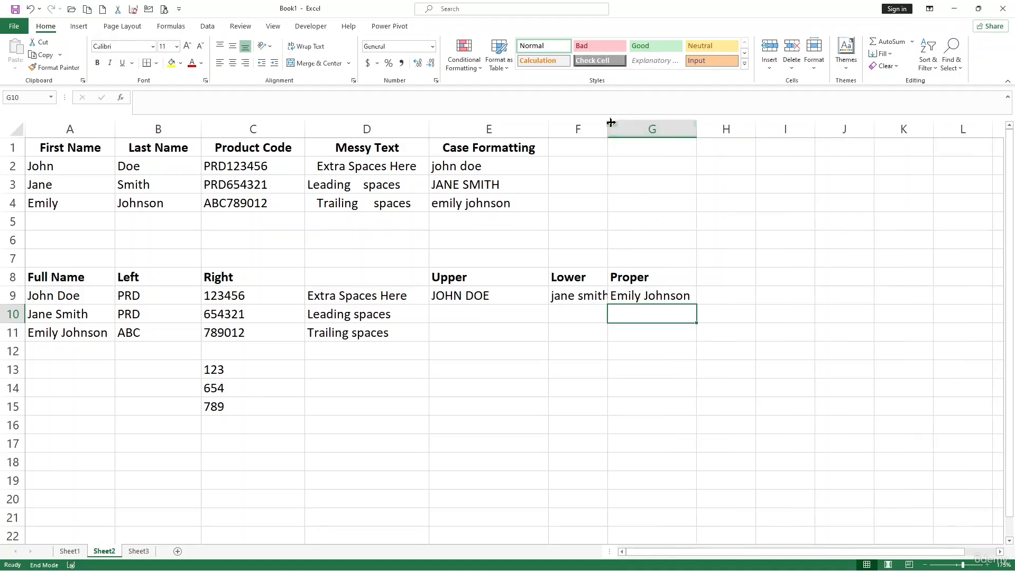
left_click(646, 296)
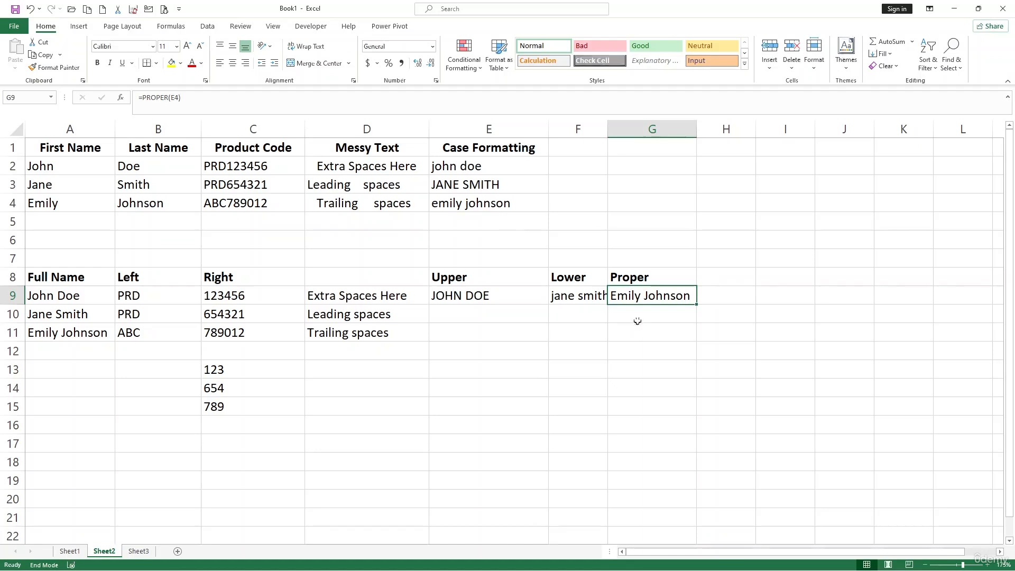
left_click(632, 346)
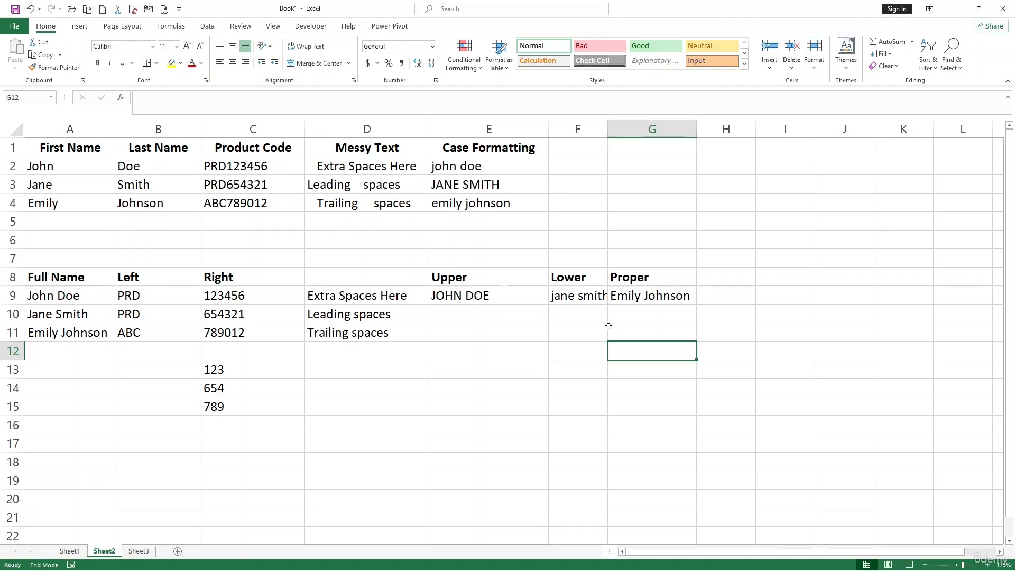
Switch to Sheet3 with the event dates and enter the heading "Today" in F1.
left_click(139, 552)
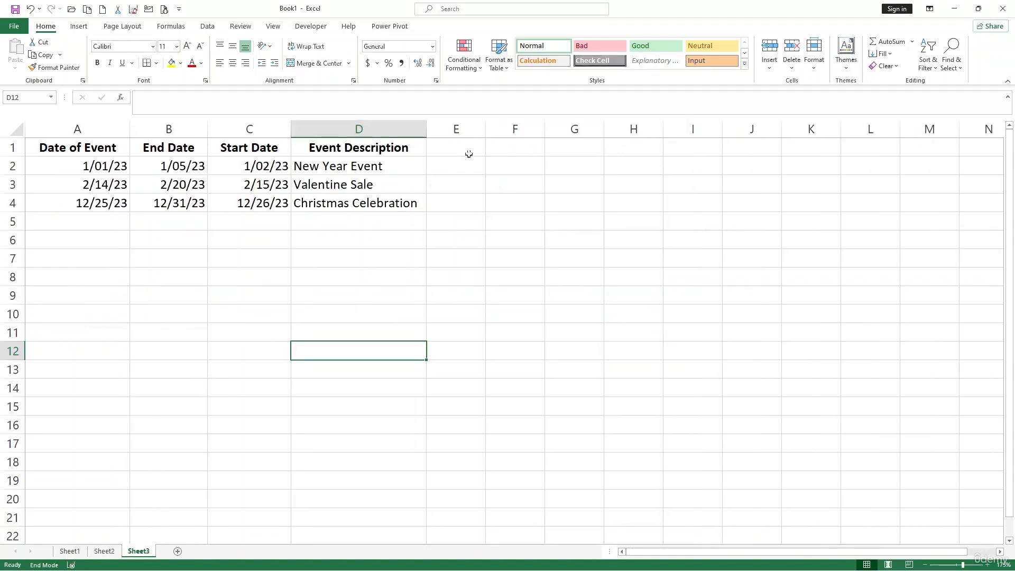
left_click(500, 148)
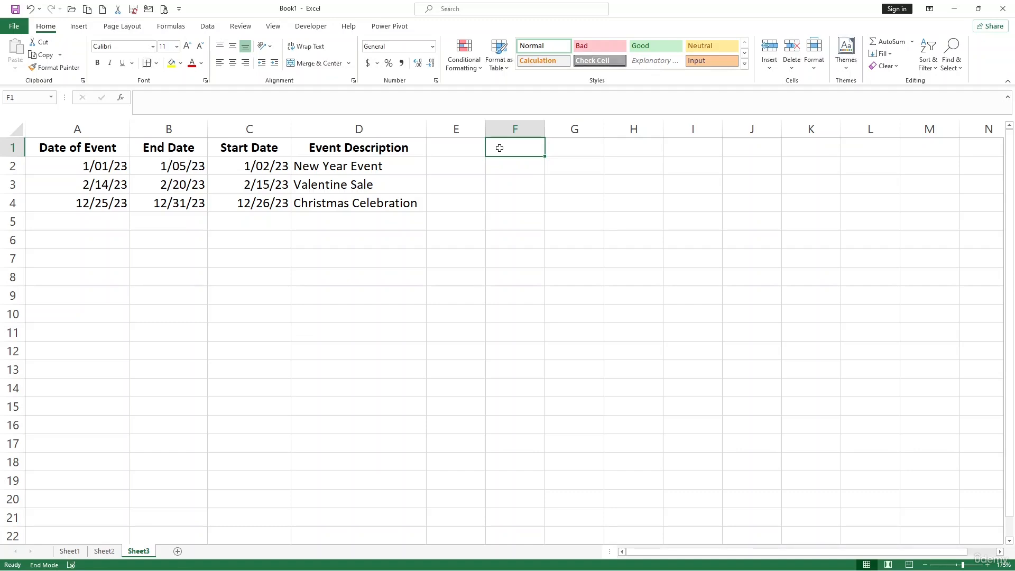
type("Todya")
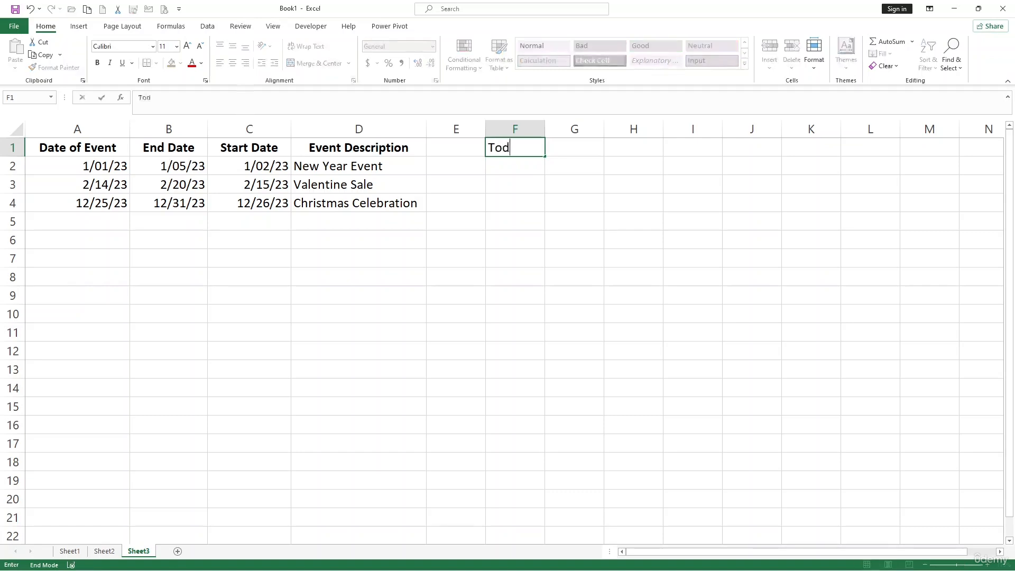
key("BackSpace")
key("BackSpace")
type("ay")
key("Return")
Enter =TODAY() in F2 to return the current date.
type("=")
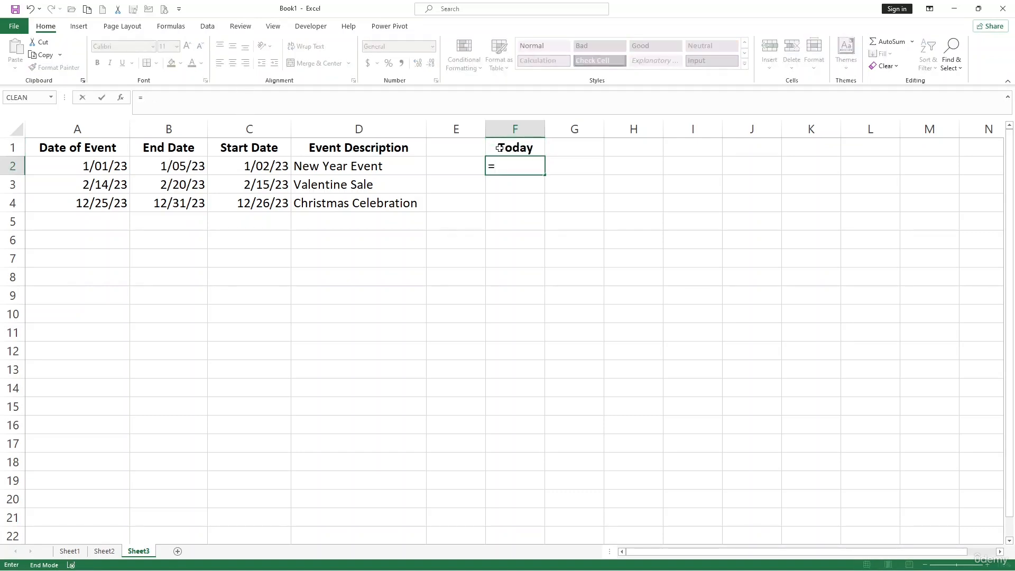
type("tod")
key("Tab")
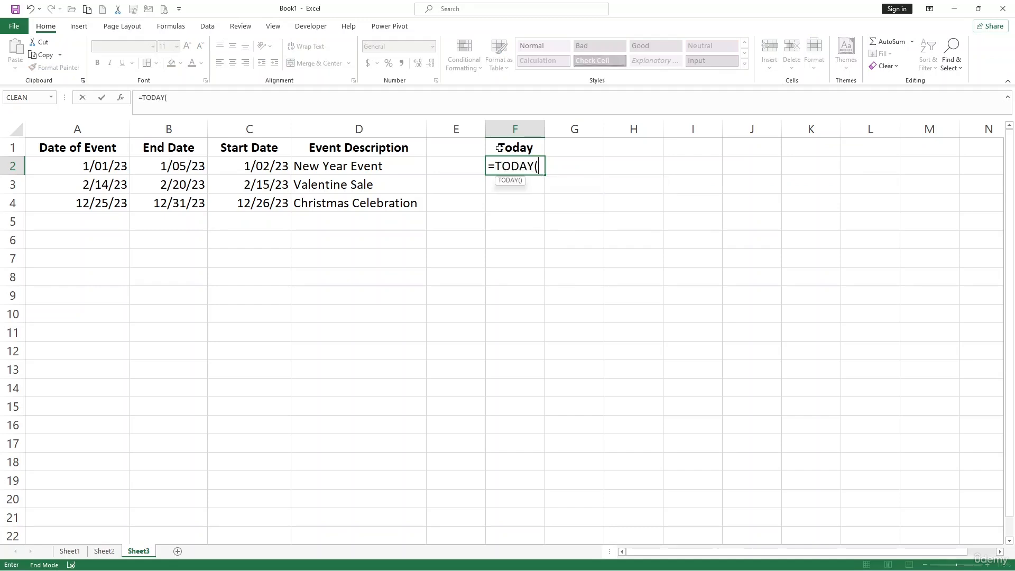
type(")")
key("Return")
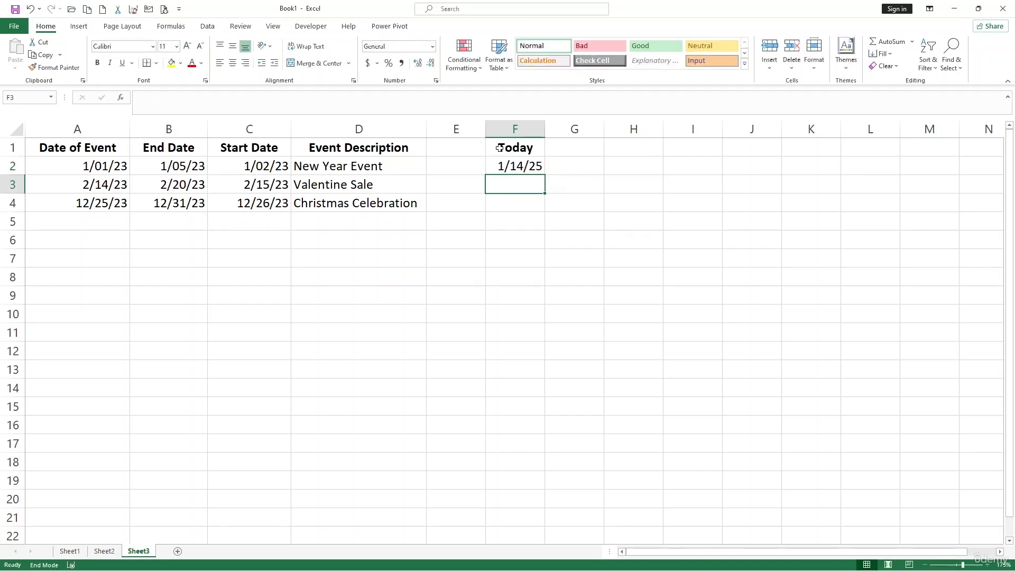
left_click(497, 165)
Enter the heading "Now" in G1.
left_click(590, 145)
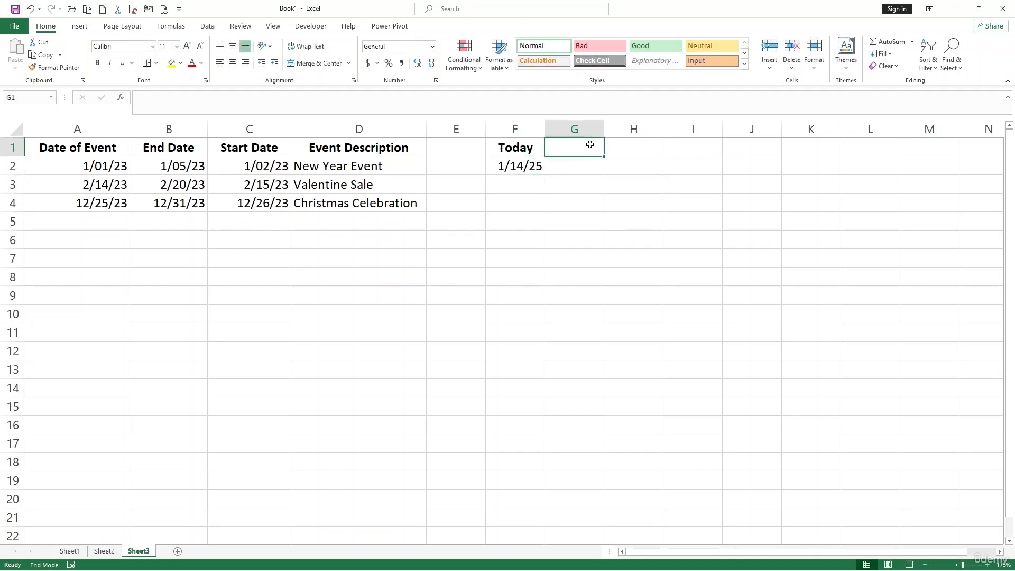
type("Now")
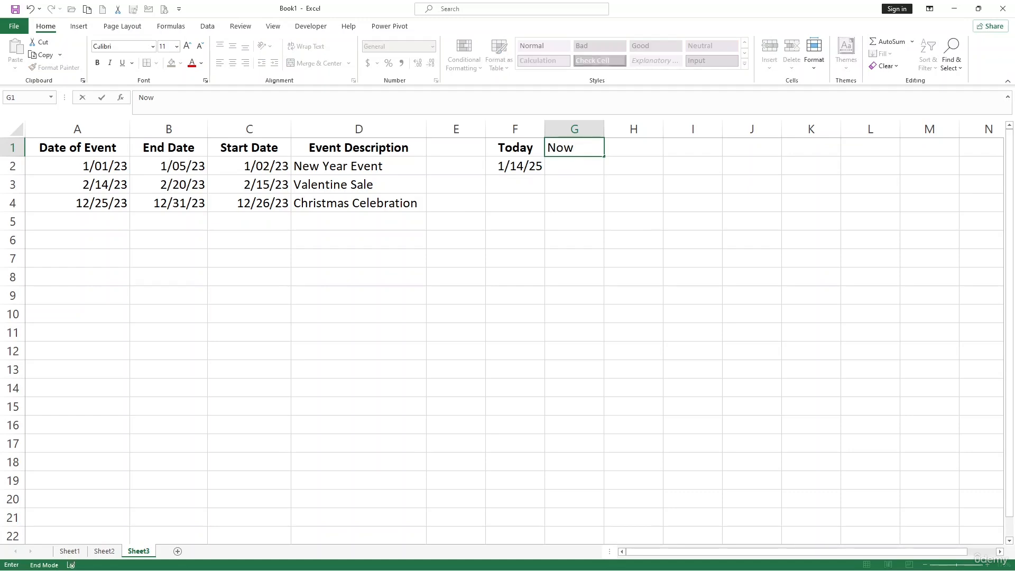
key("Return")
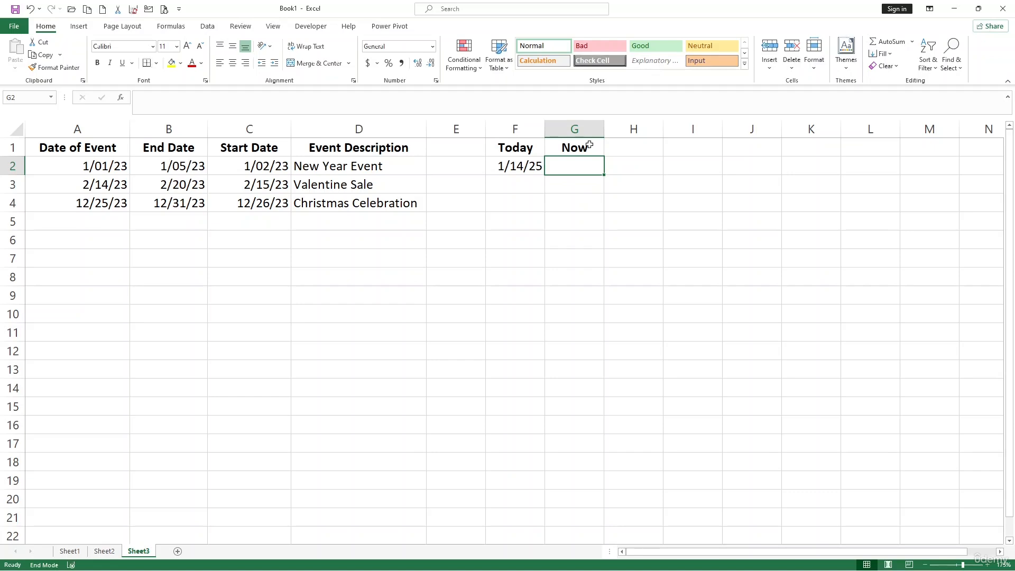
Enter =NOW() in G2 to return the current date and time.
type("=now")
key("Tab")
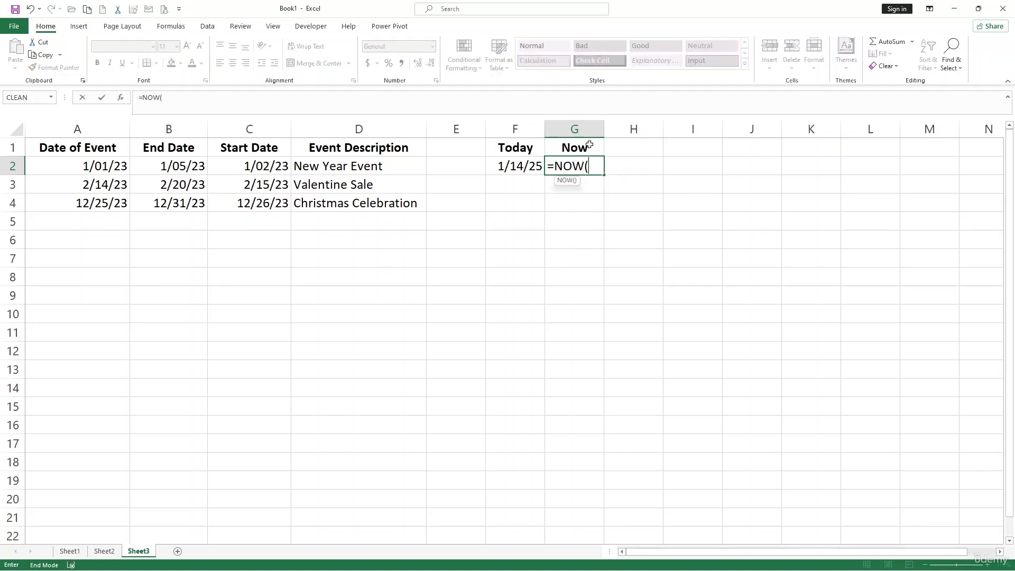
type(")")
key("Return")
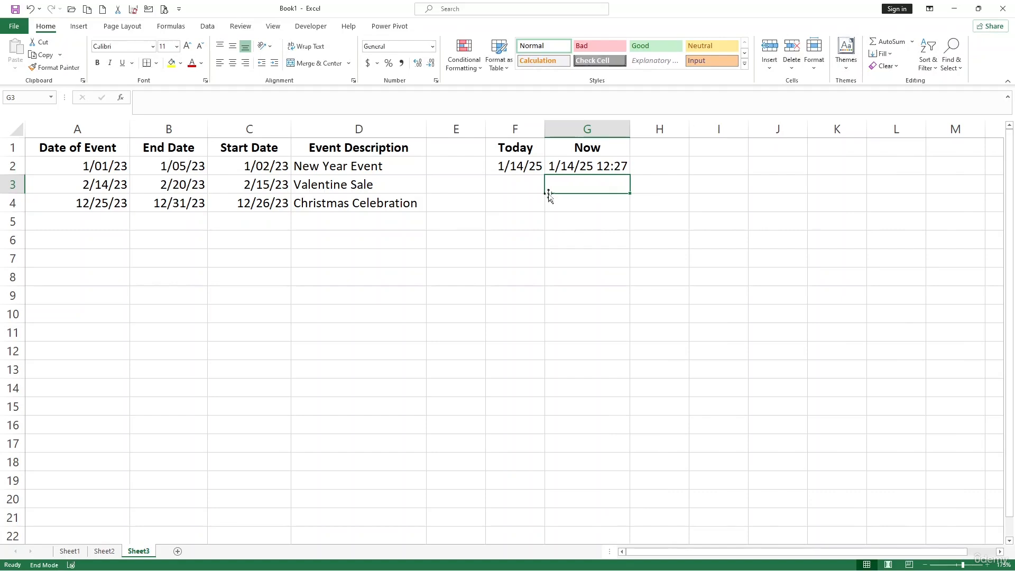
left_click(561, 220)
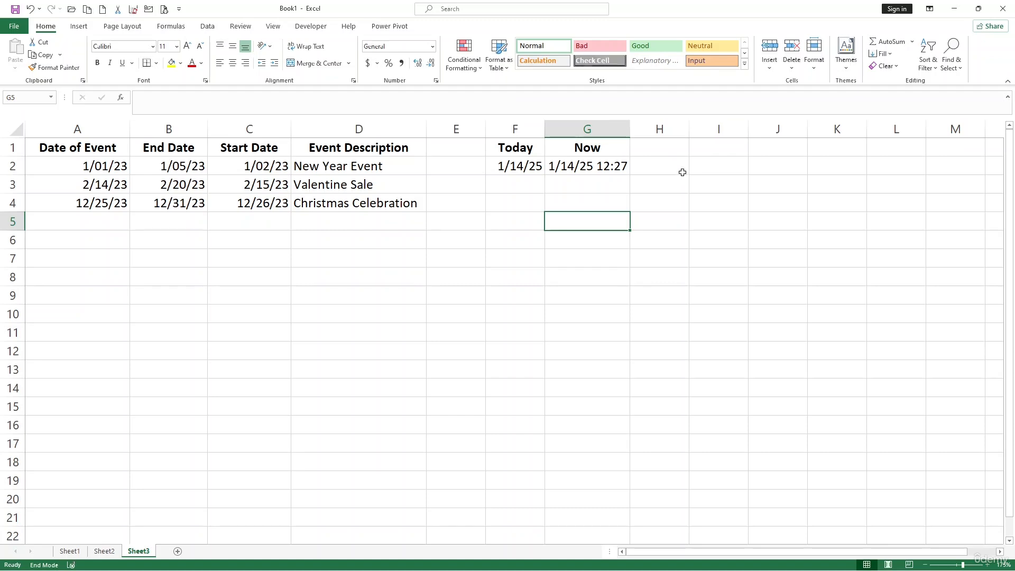
left_click(665, 153)
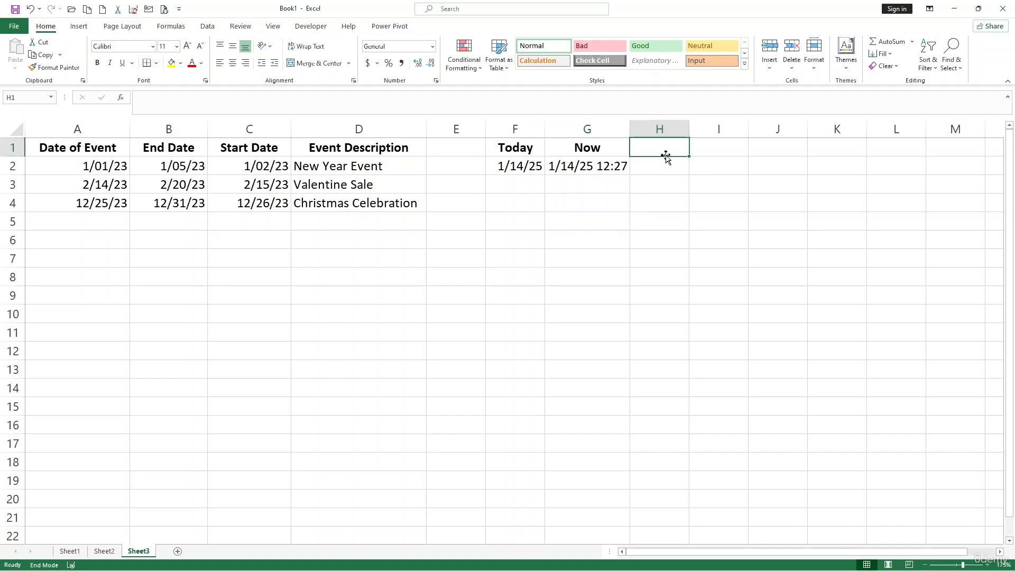
Enter the heading "Date" in H1 and the formula =DATE(2023,12,25) in H2.
type("Date")
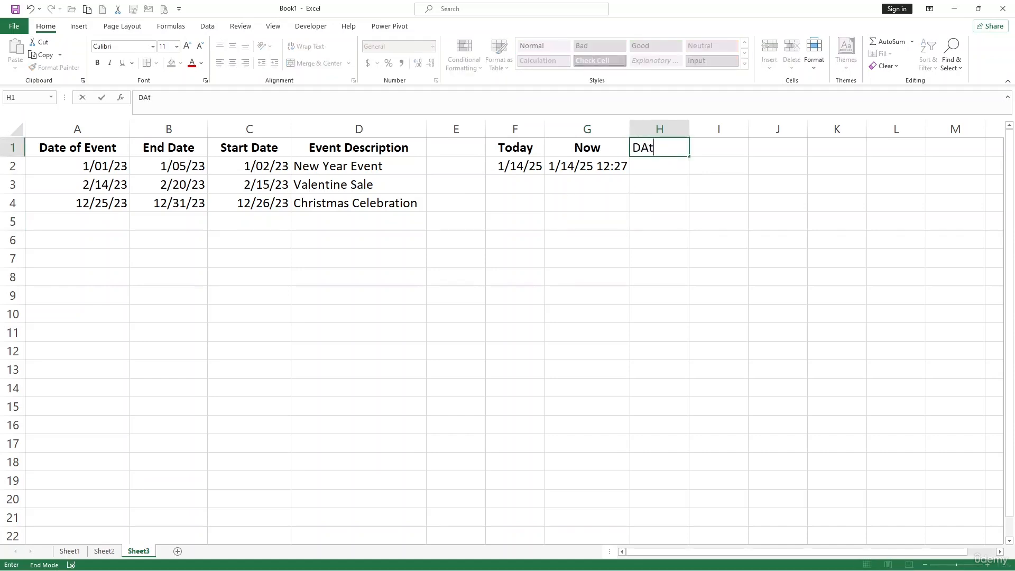
key("Return")
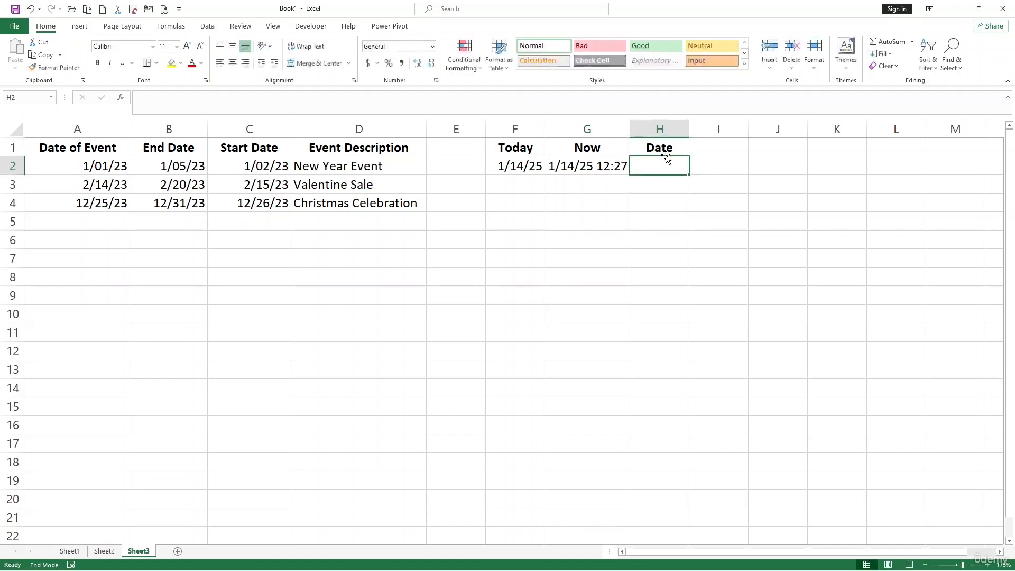
type("=date")
key("Tab")
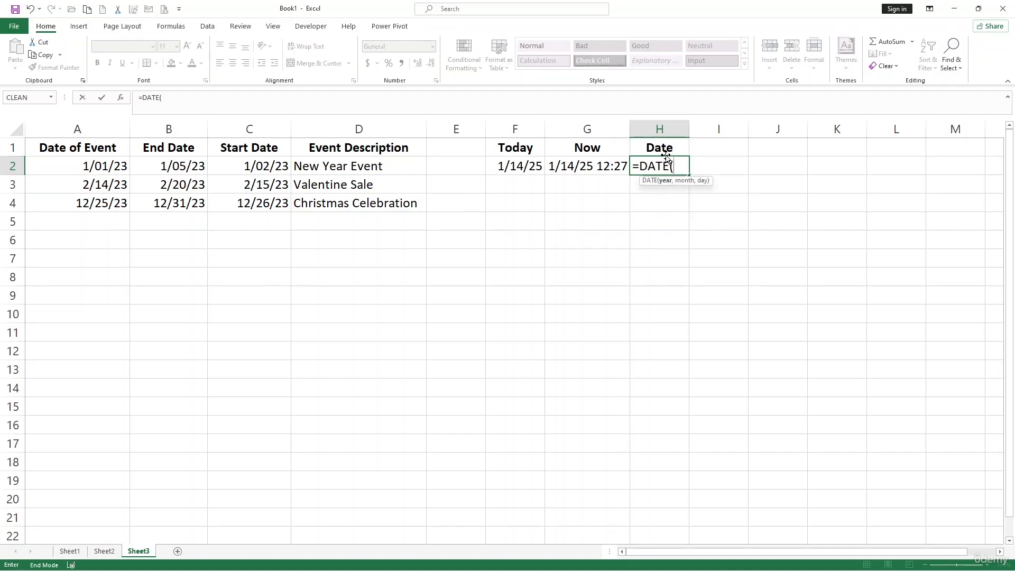
type("2023,12,2")
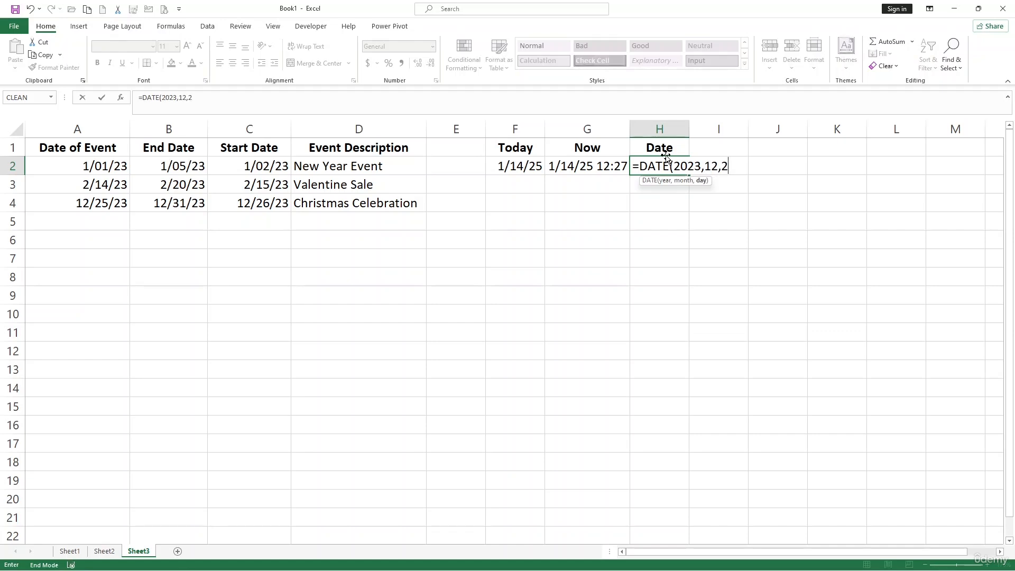
type("5)")
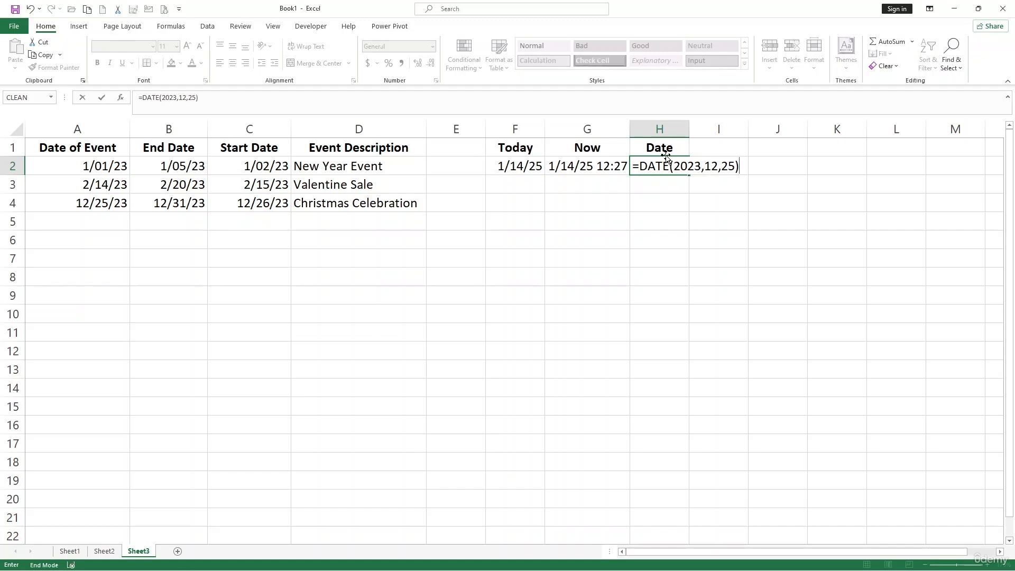
key("Return")
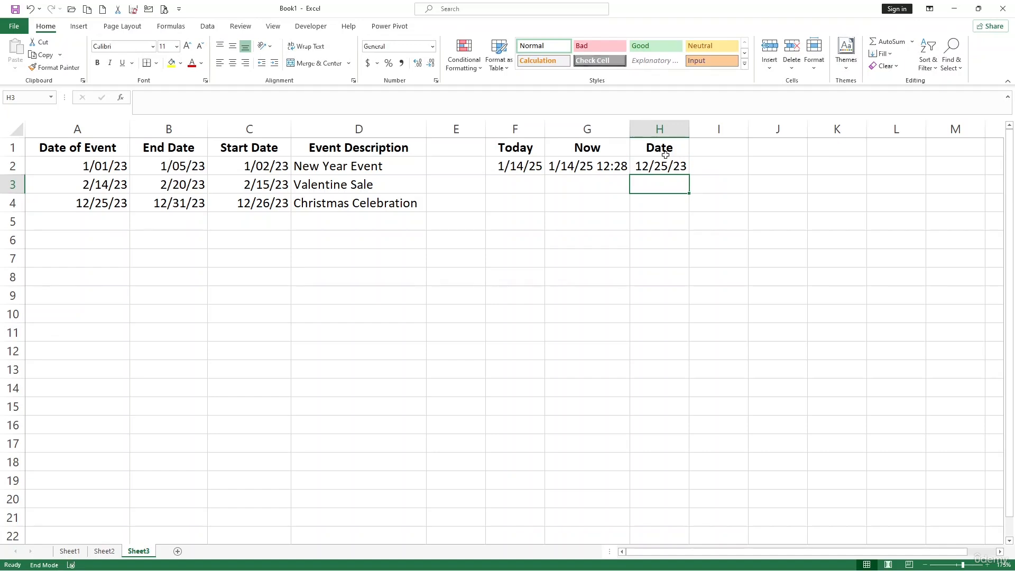
Enter the heading "DateValue" in I1.
left_click(714, 163)
left_click(716, 149)
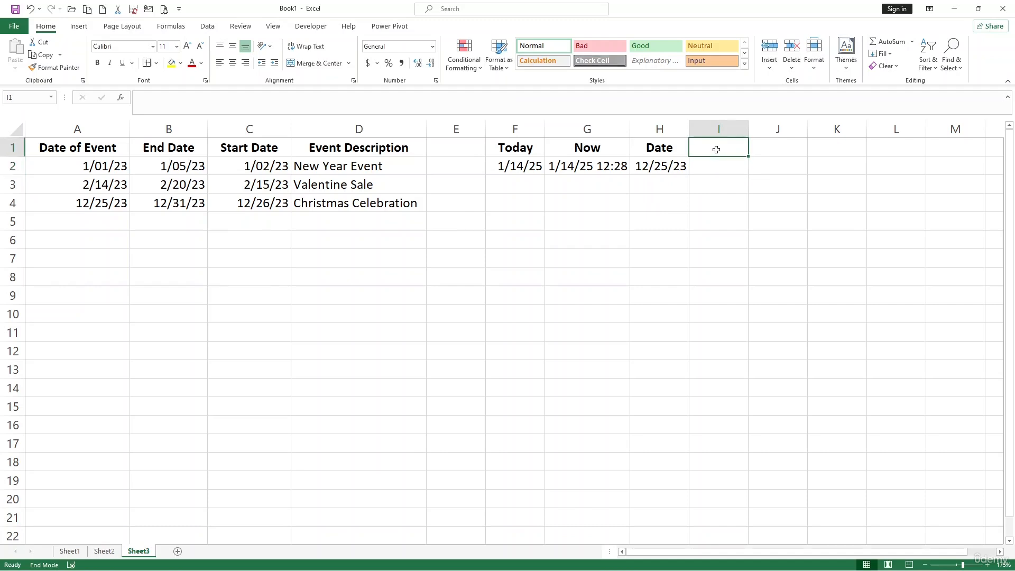
type("Dat")
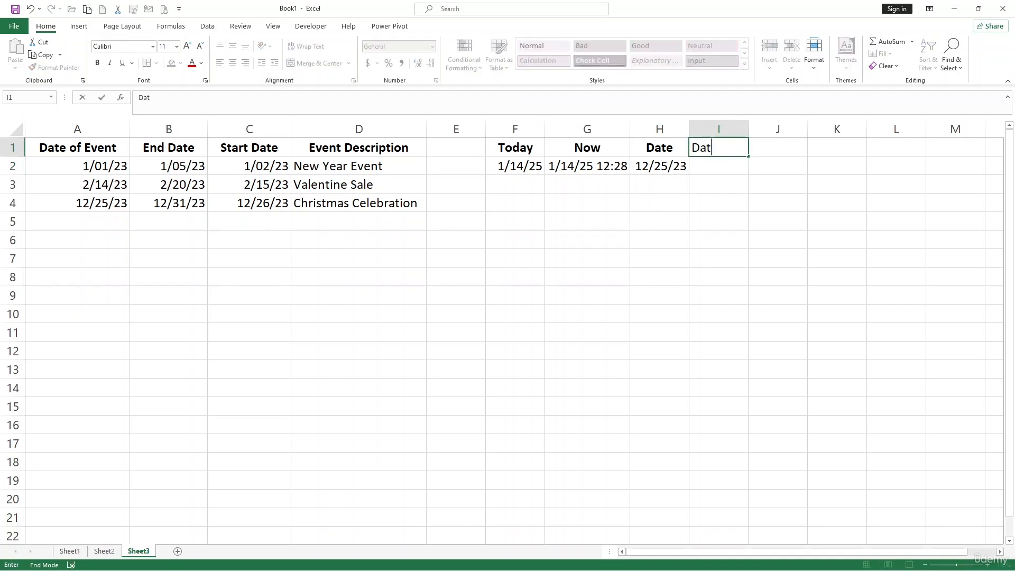
type("eValue")
key("Return")
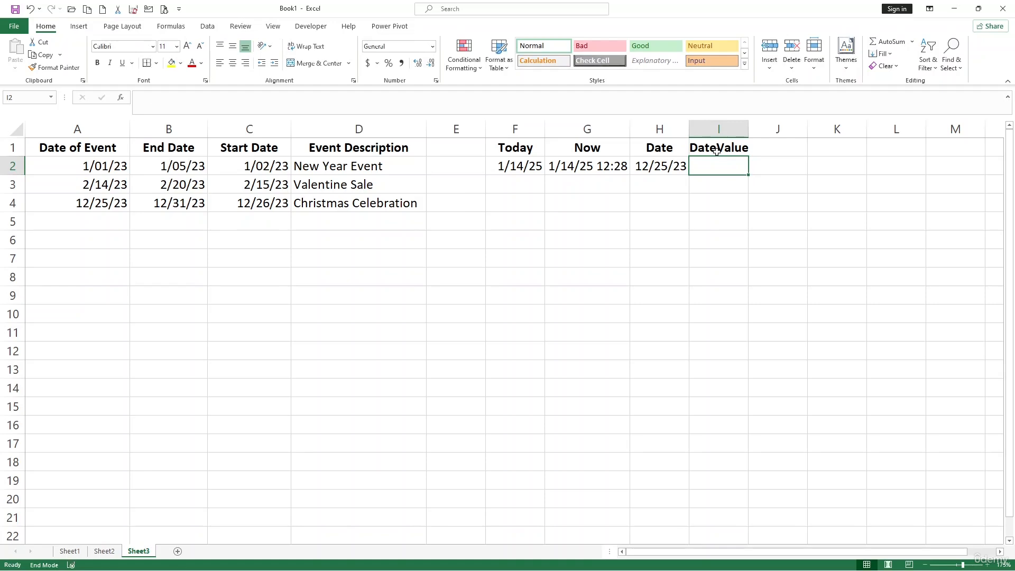
Enter =DATEVALUE("12/25/2023") in I2 and format the result as Short Date.
type("=date")
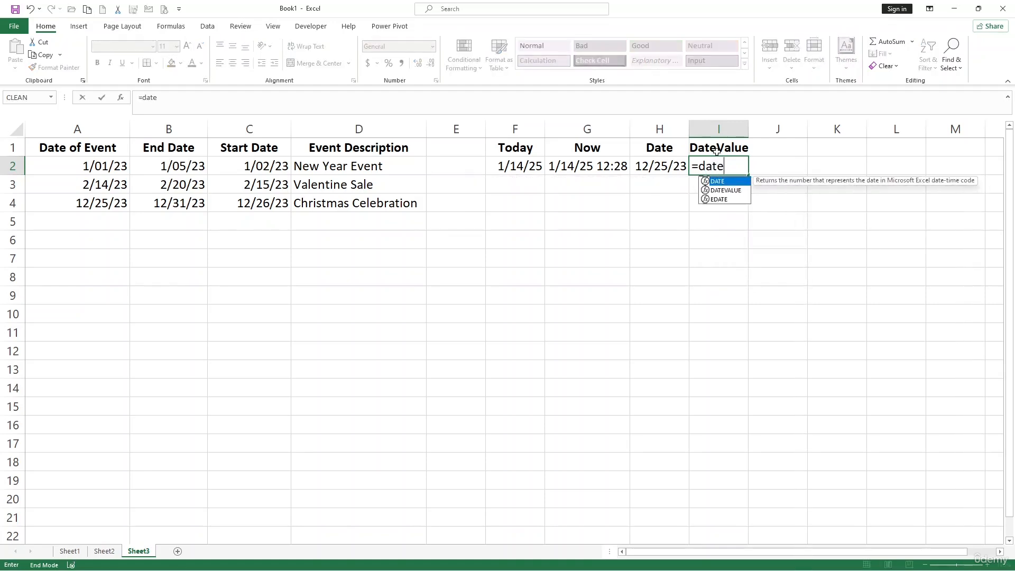
key("Down")
key("Tab")
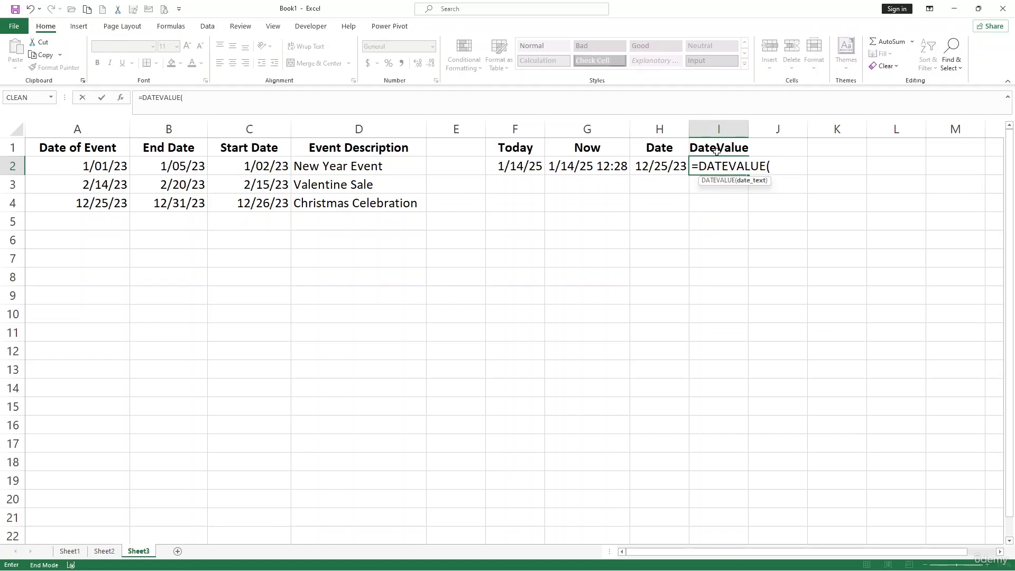
type("\"12/25/2023")
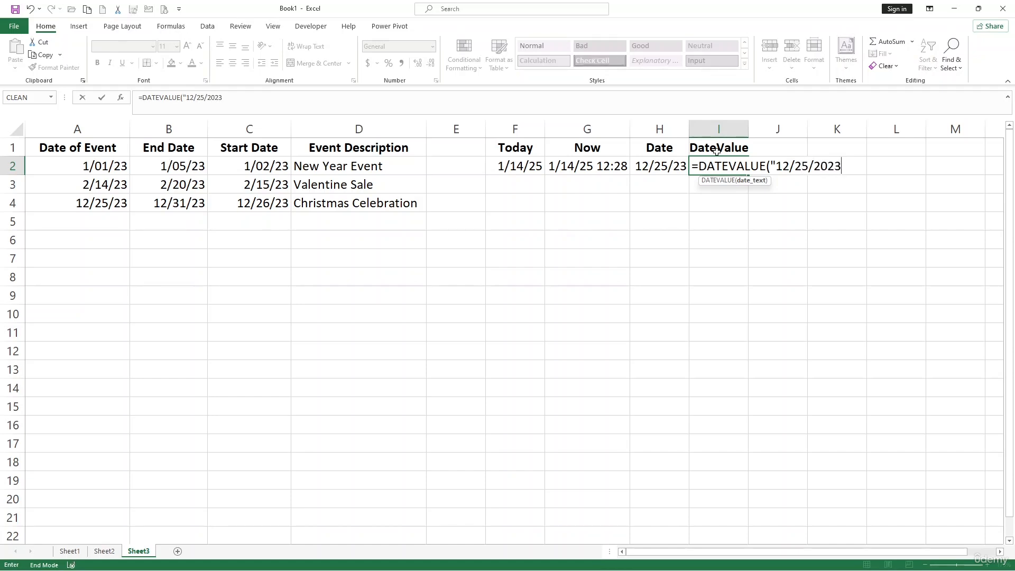
type("\")")
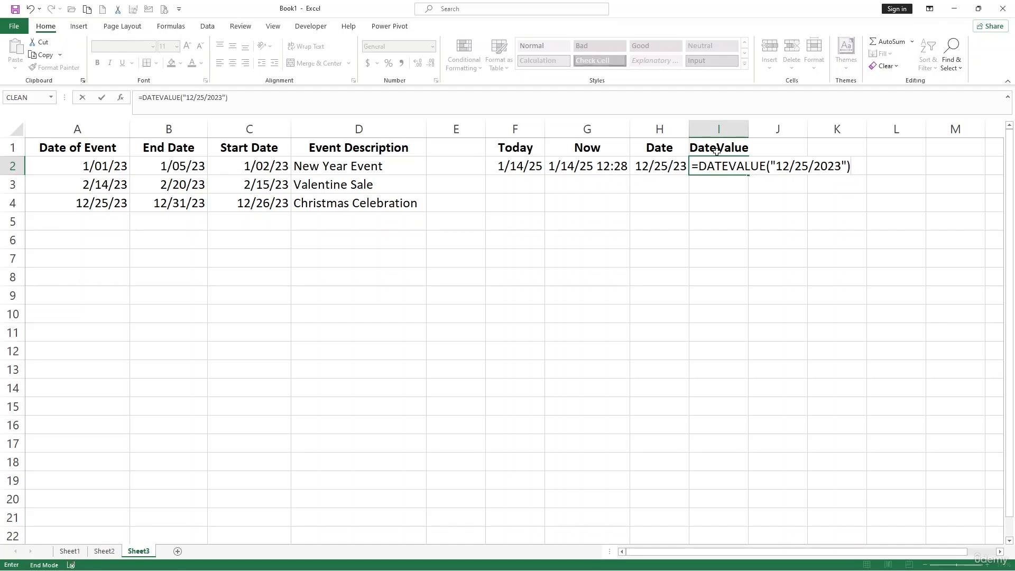
key("Return")
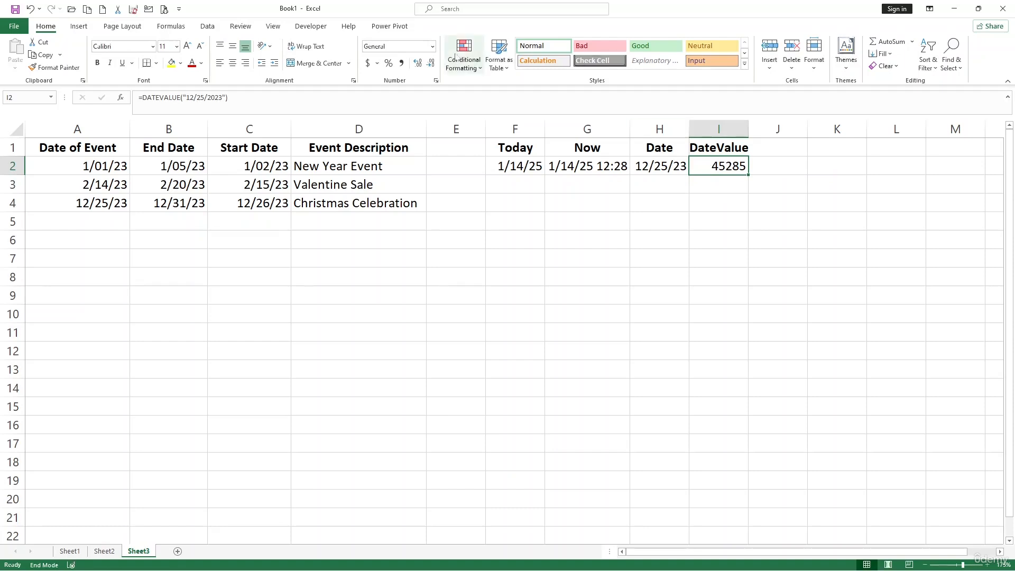
left_click(433, 46)
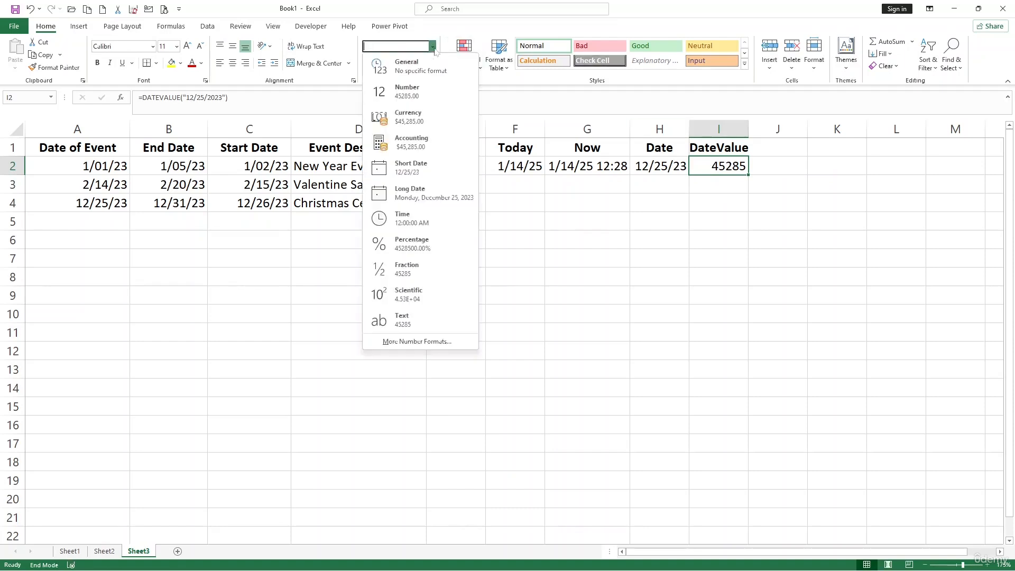
left_click(414, 170)
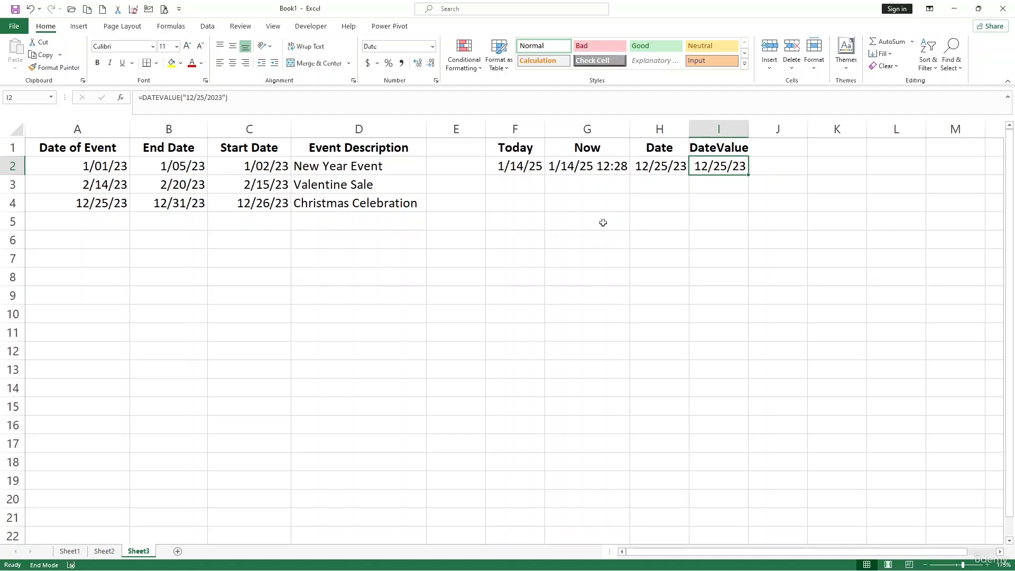
Enter the heading "Year" in F5.
left_click(100, 168)
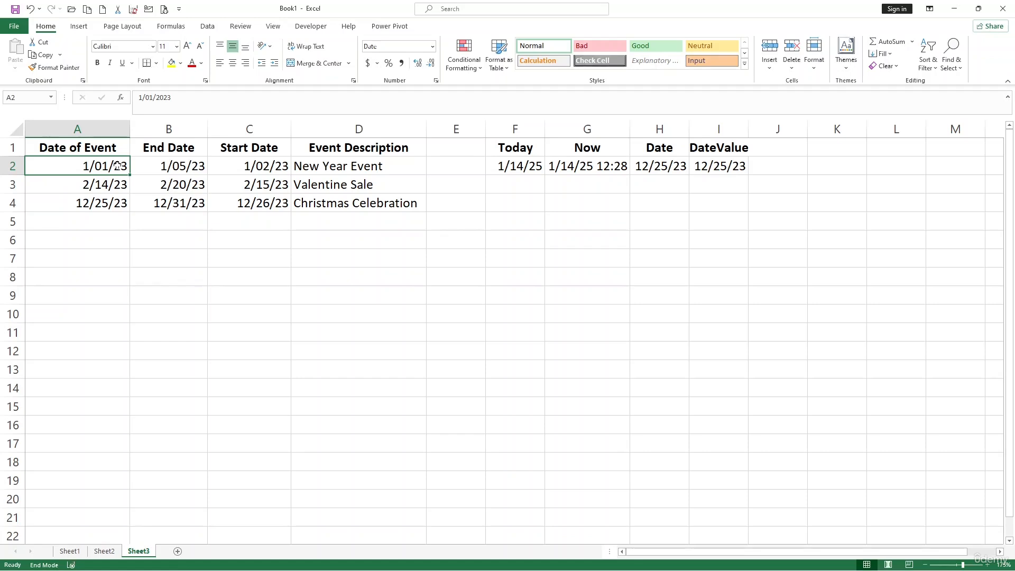
left_click(504, 224)
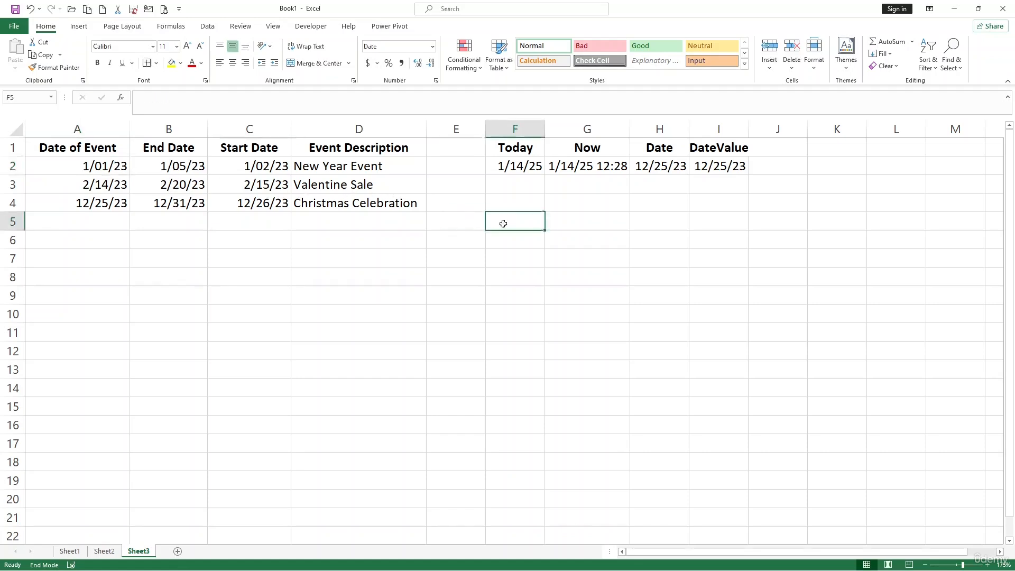
type("=ye")
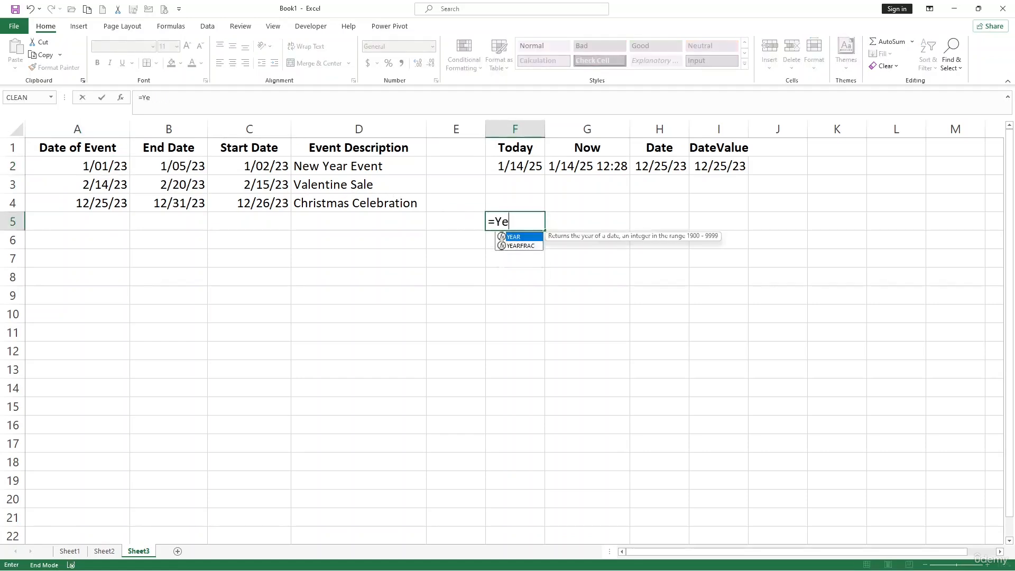
key("BackSpace")
key("BackSpace")
key("BackSpace")
type("Year")
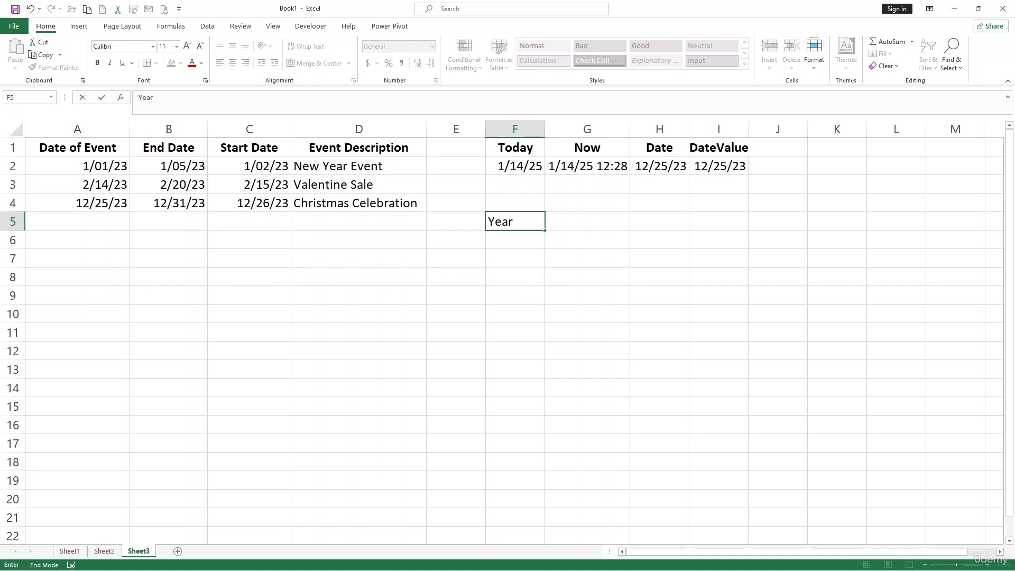
key("Return")
Enter =YEAR(A2) in F6 to extract the year from the first event date.
type("=")
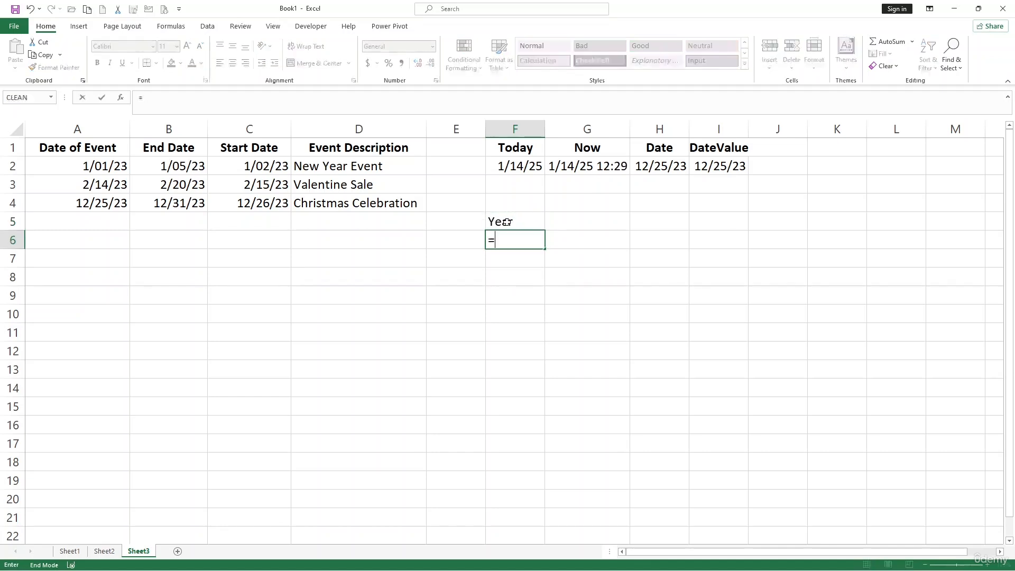
type("yera")
key("BackSpace")
key("BackSpace")
type("ar")
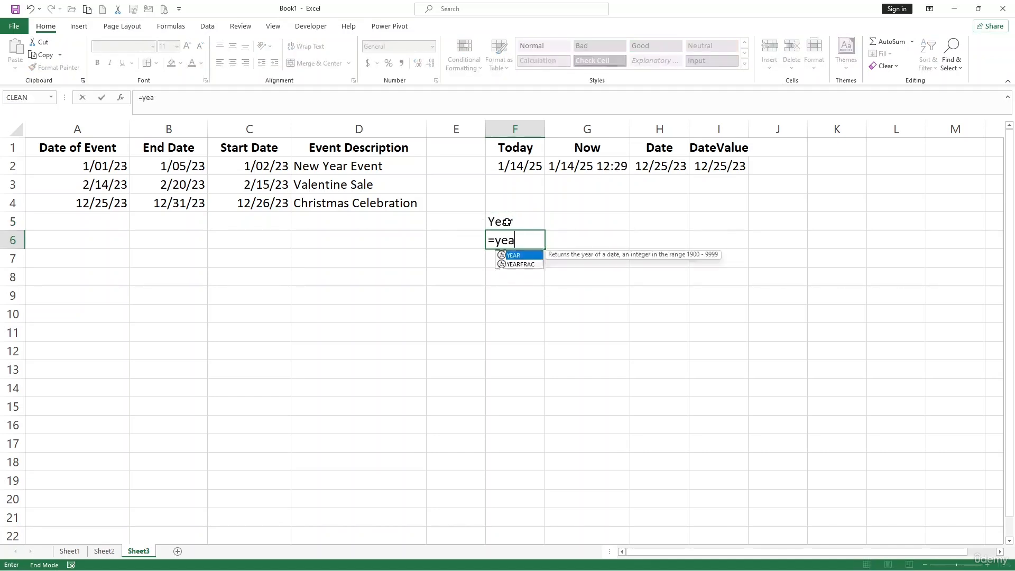
key("Tab")
left_click(114, 164)
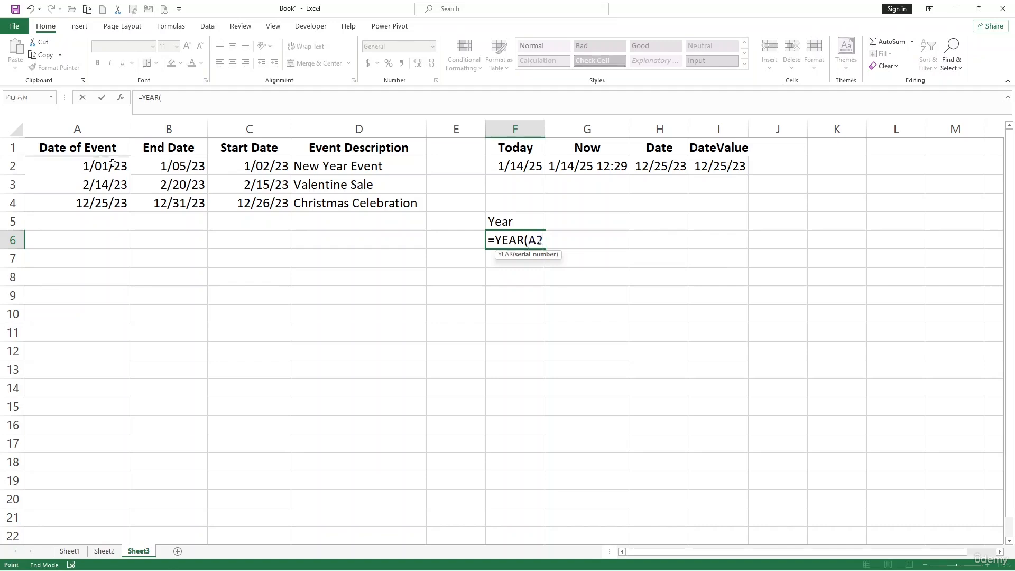
type(")")
key("Return")
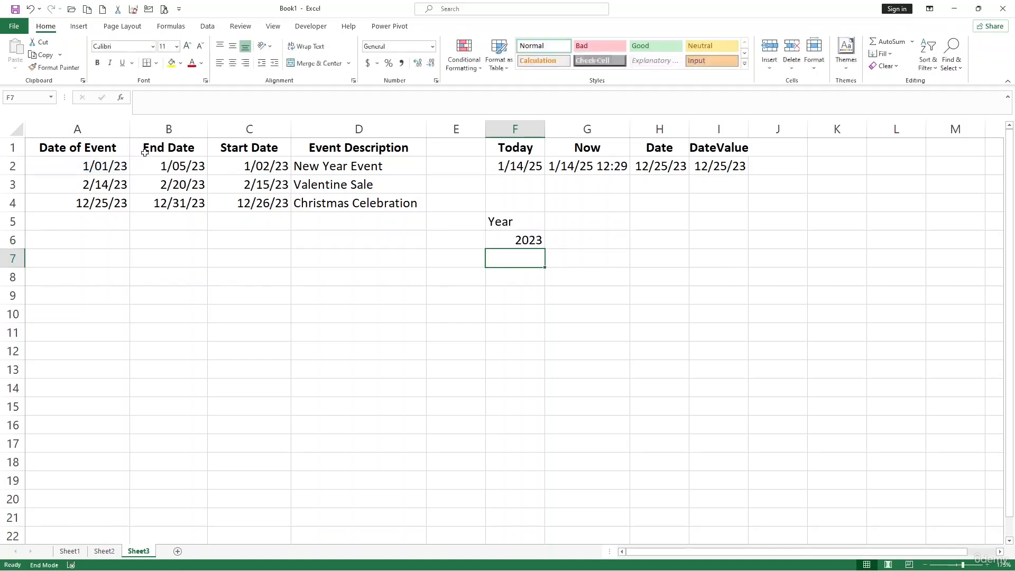
Enter the heading "Month" in G5 and =MONTH(A2) in G6 to extract the first event date's month.
left_click(567, 222)
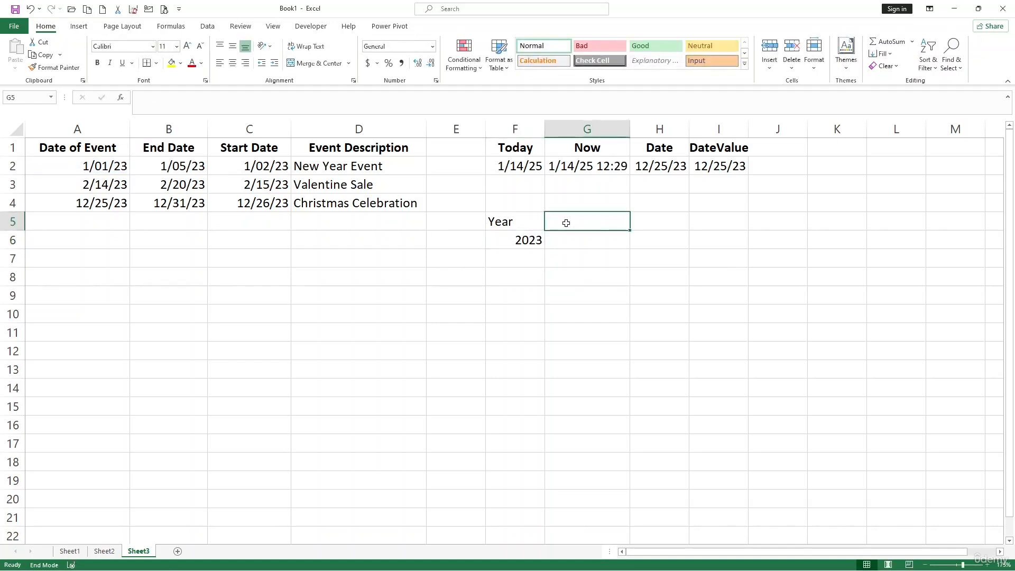
type("Month")
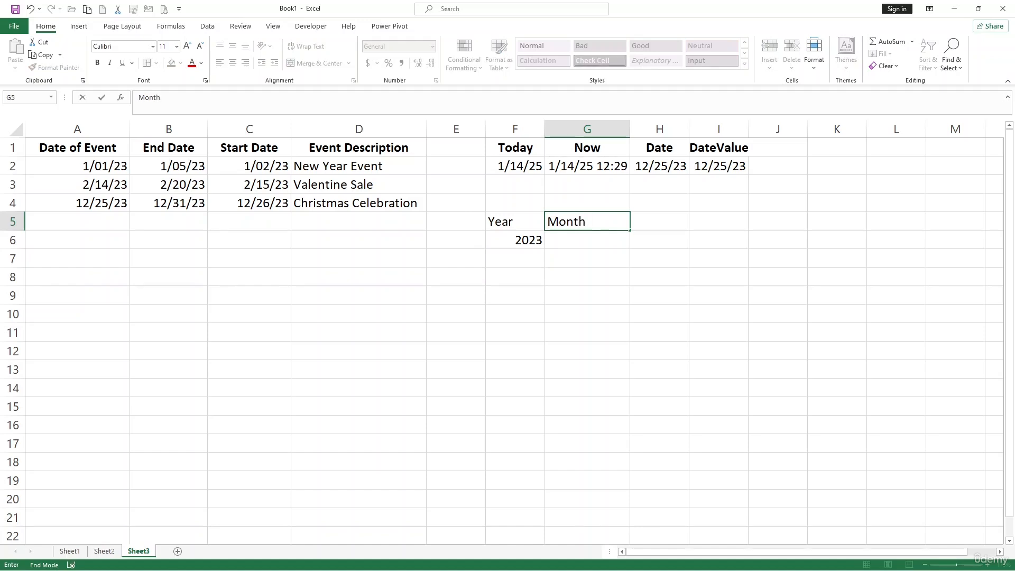
key("Return")
type("=mon")
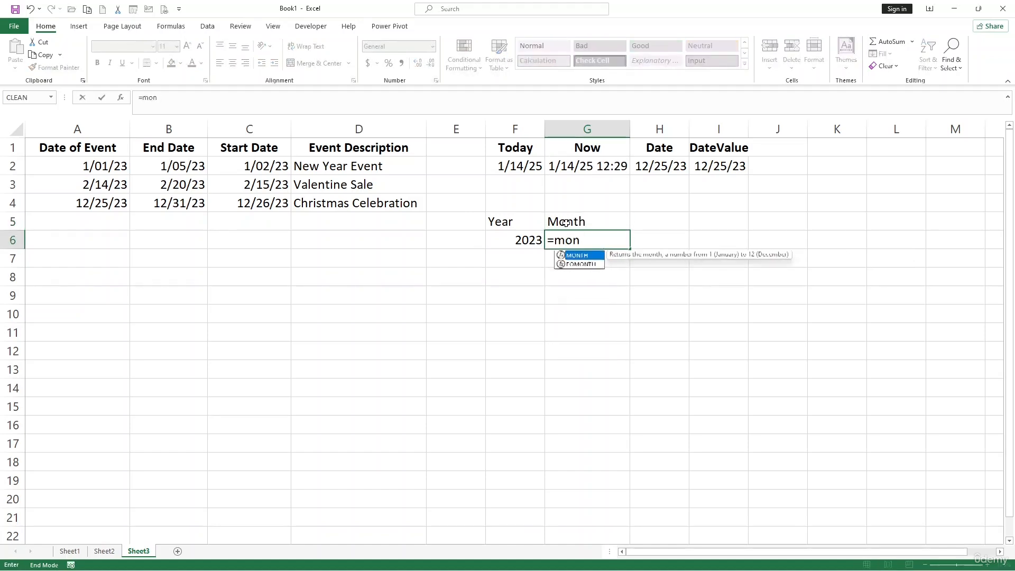
key("Tab")
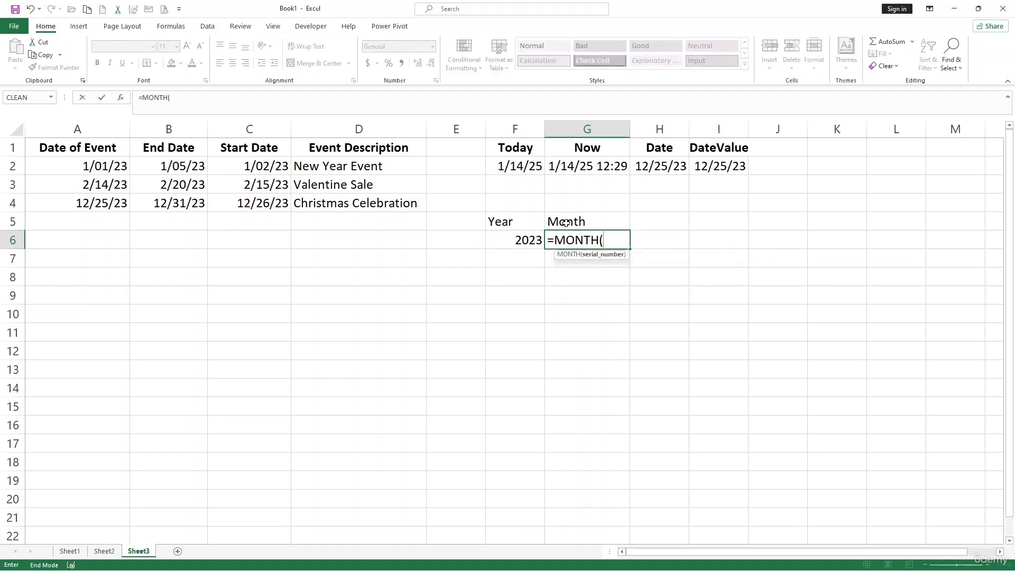
left_click(114, 166)
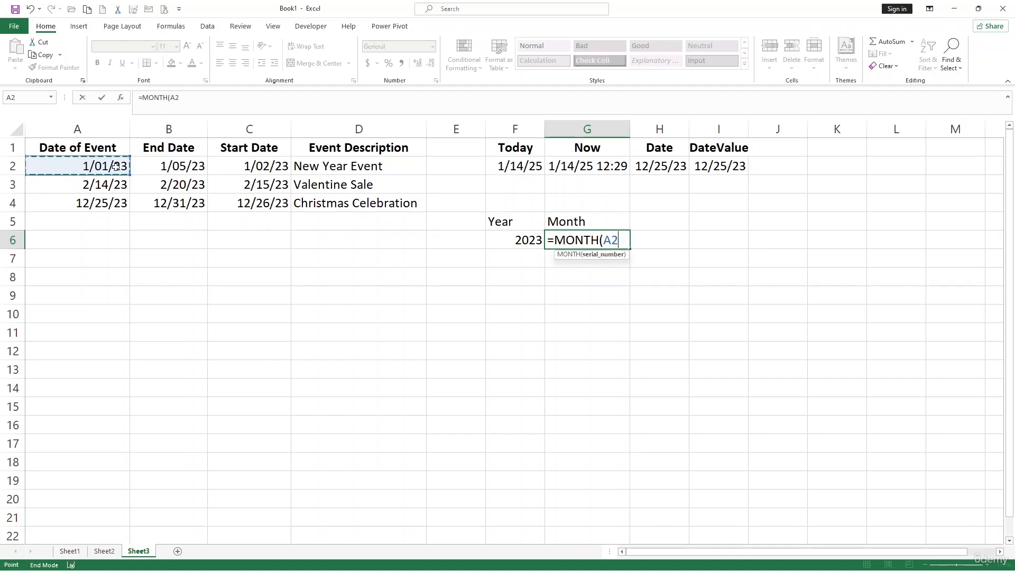
key("ctrl+Return")
key("Return")
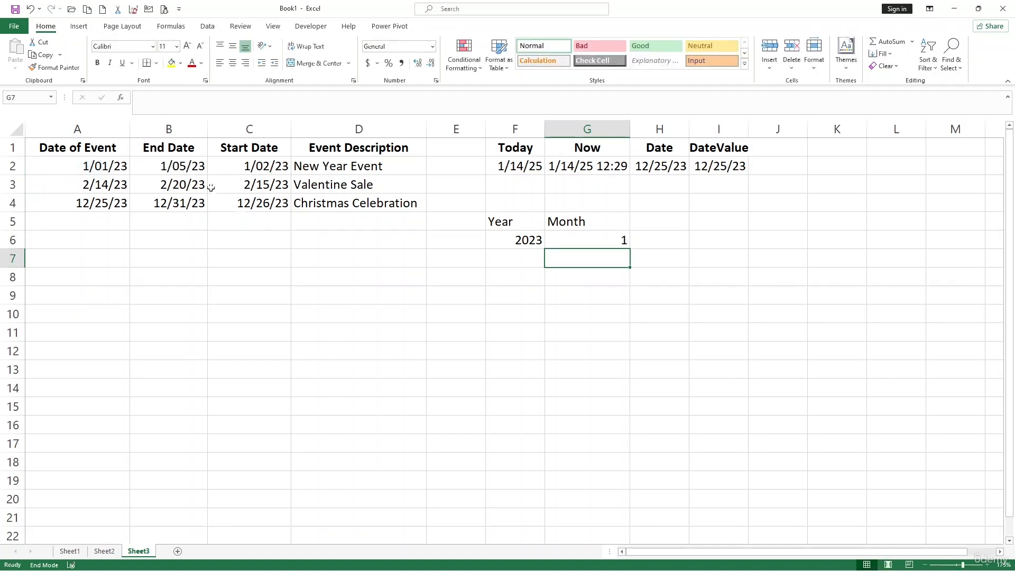
Enter the heading "Day" in H5 and =DAY(A2) in H6 to extract the first event date's day.
left_click(668, 220)
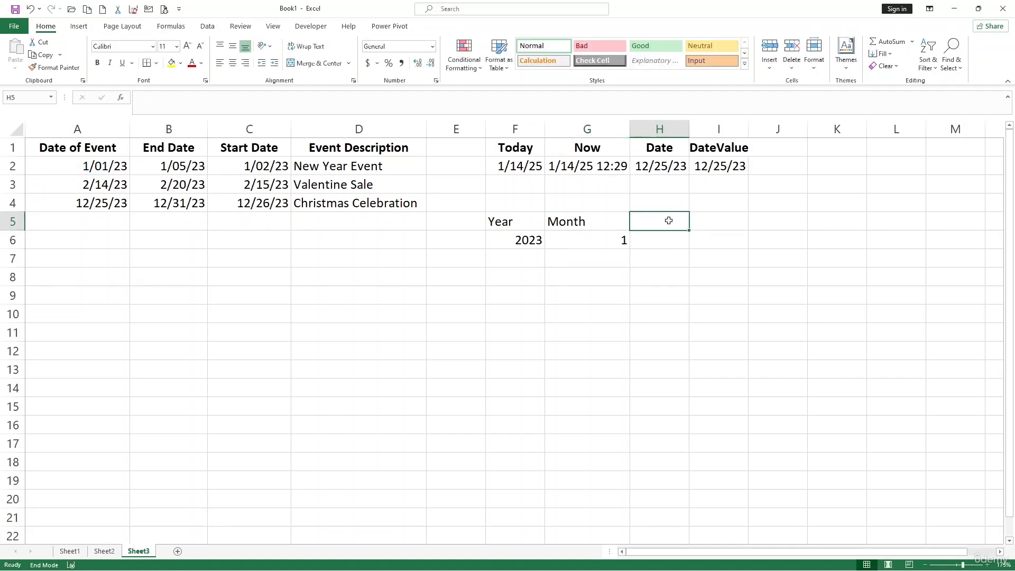
type("Dau")
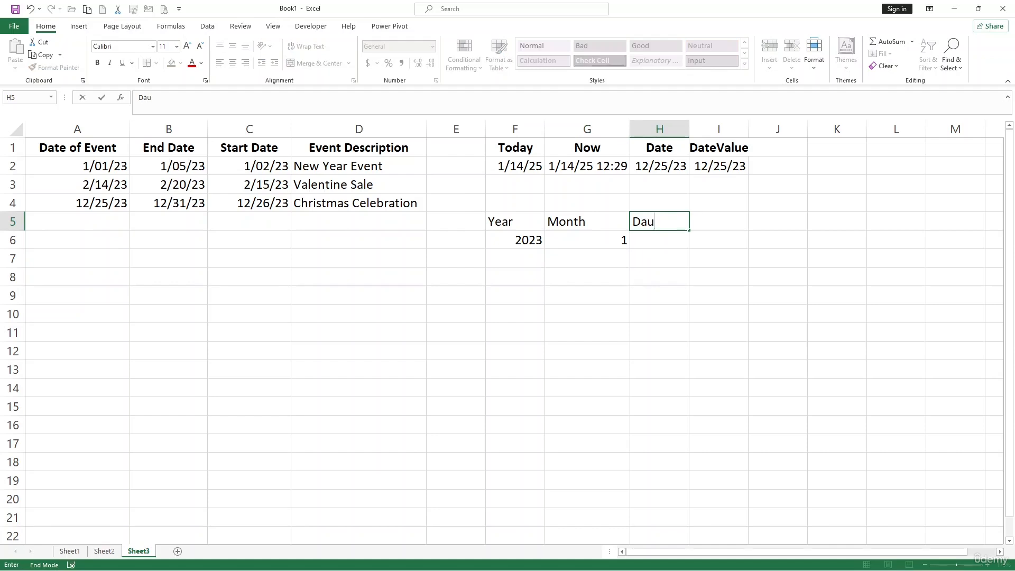
type("y")
key("Return")
type("=day")
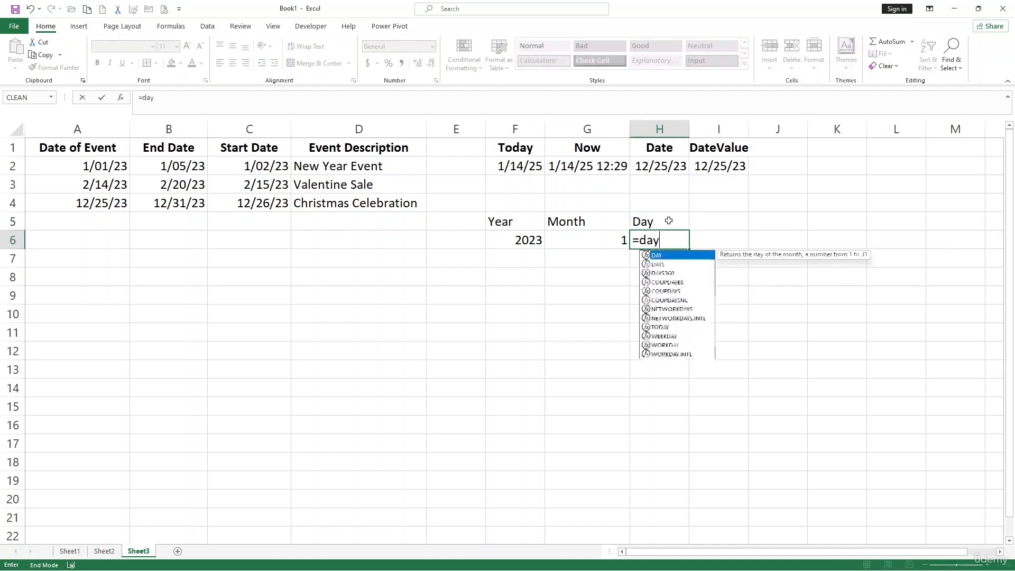
key("Tab")
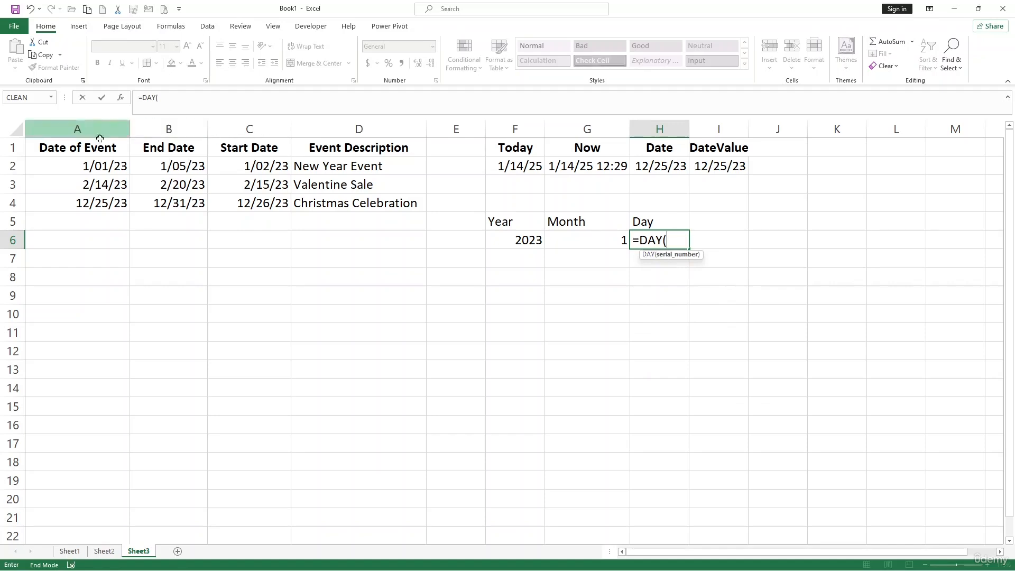
left_click(96, 164)
type(")")
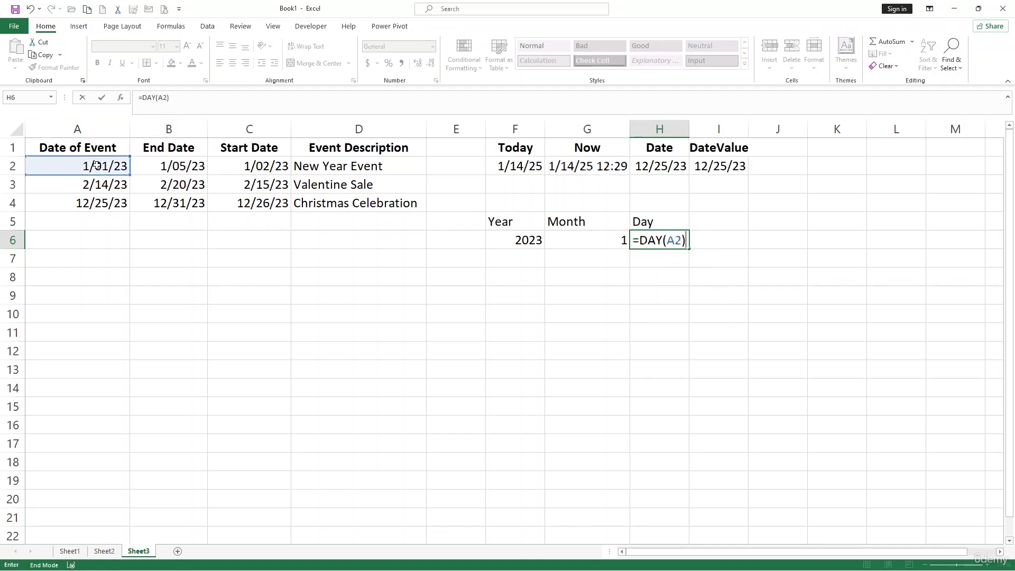
key("Return")
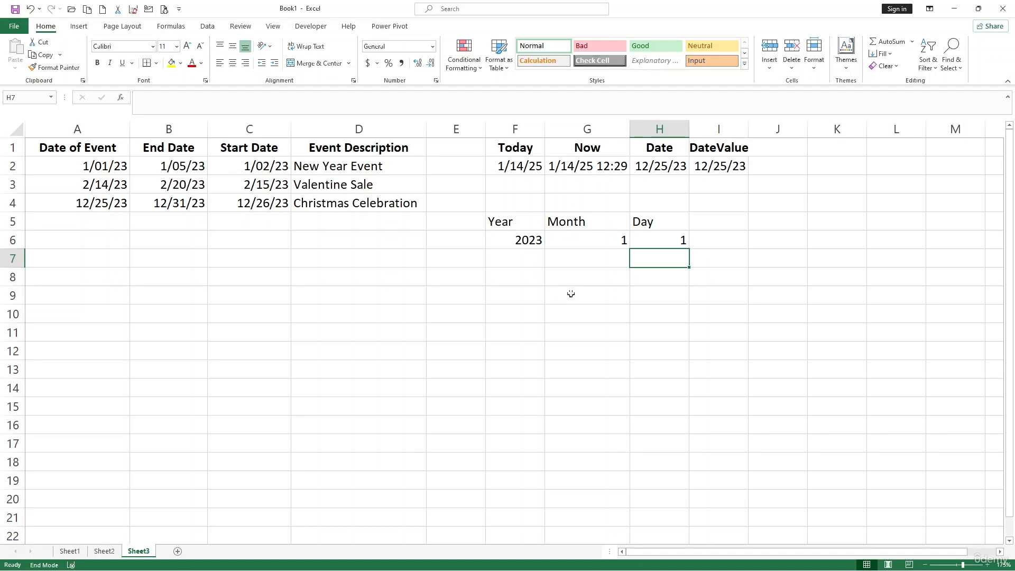
Enter the heading "Networksdays" in D9.
left_click(304, 304)
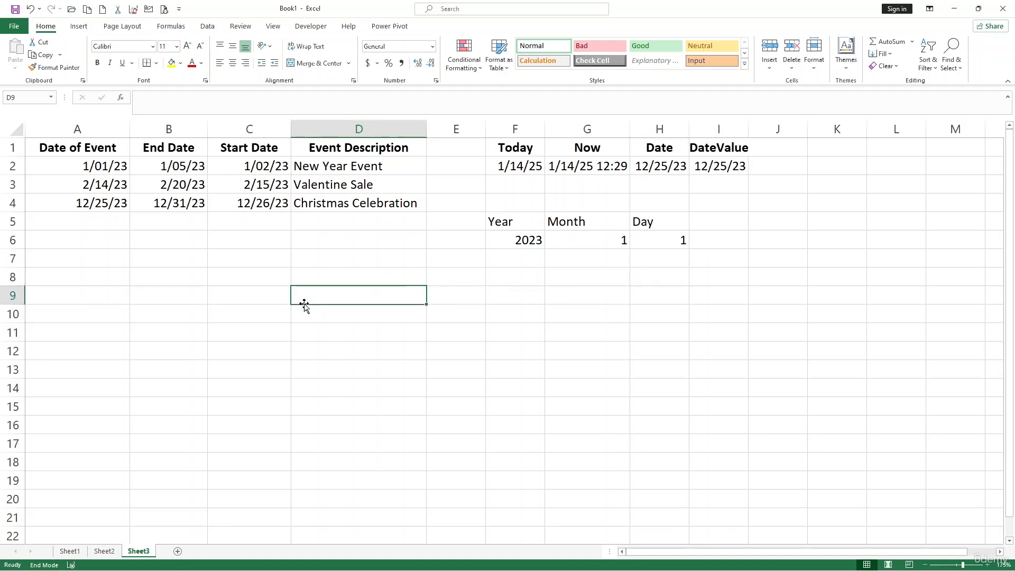
type("=")
key("BackSpace")
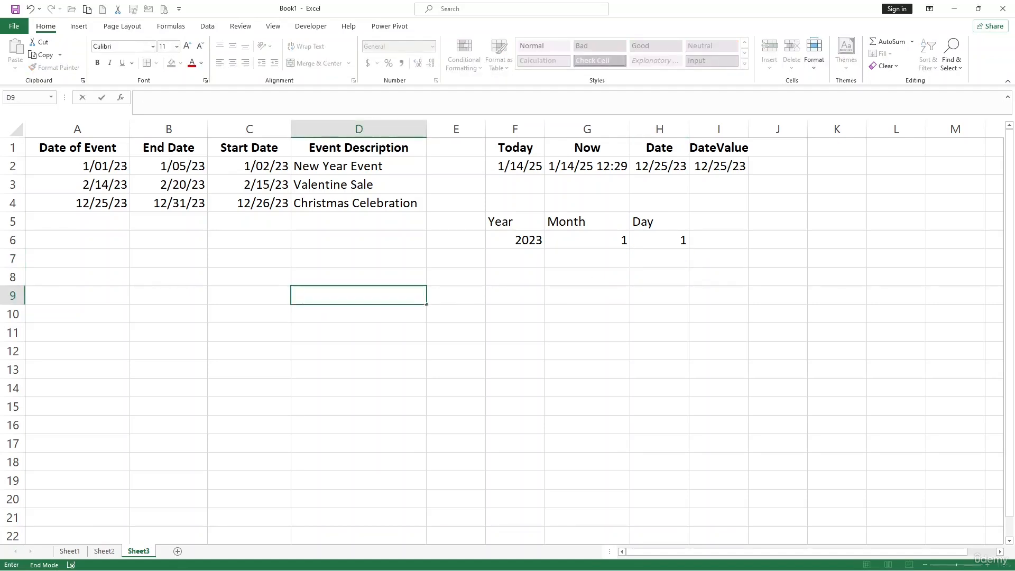
type("Network")
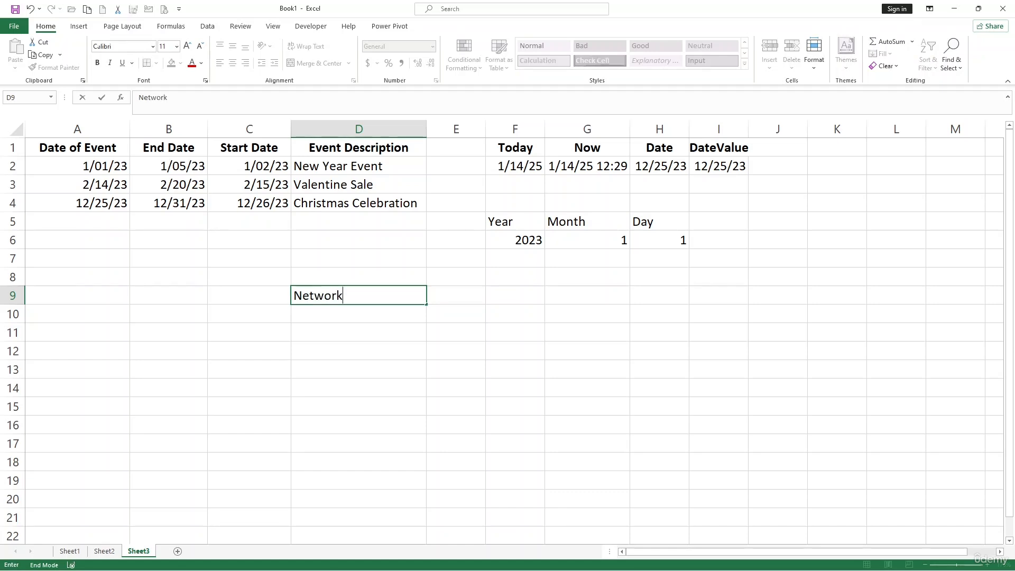
type("sdays")
key("Return")
Enter =NETWORKDAYS(C2,B2) in D10 to count workdays between the New Year Event's start and end dates.
type("=net")
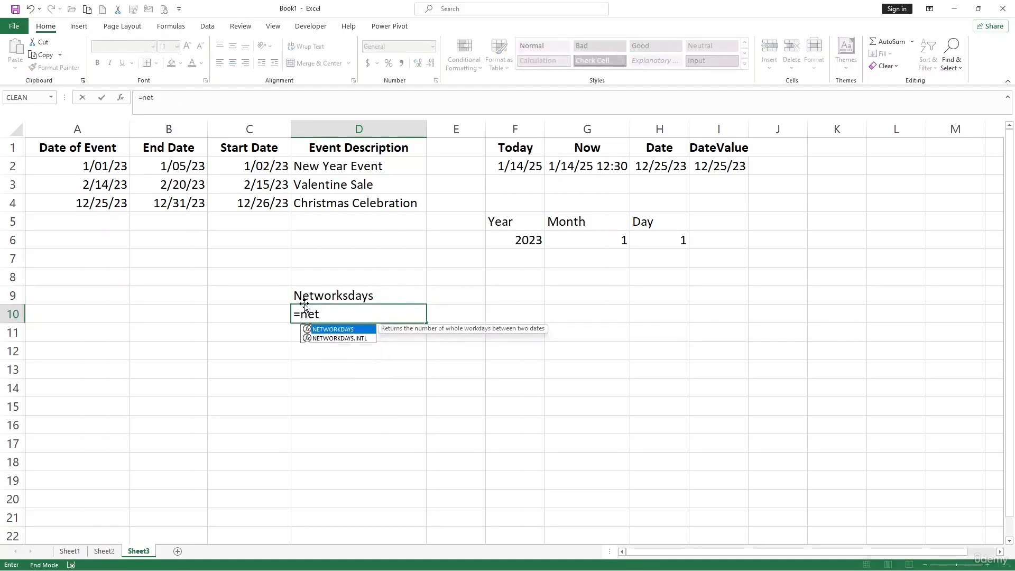
key("Tab")
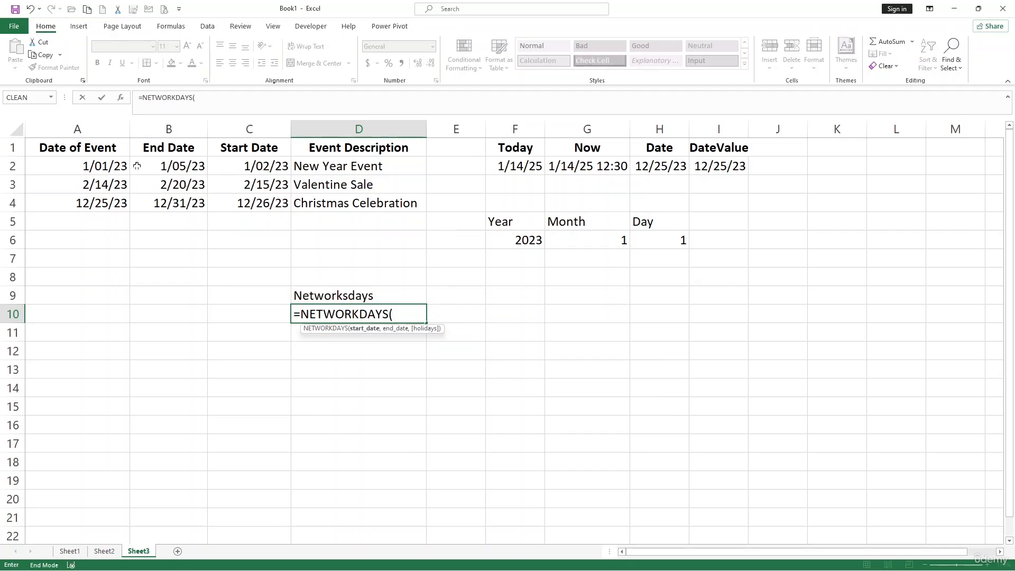
left_click(262, 167)
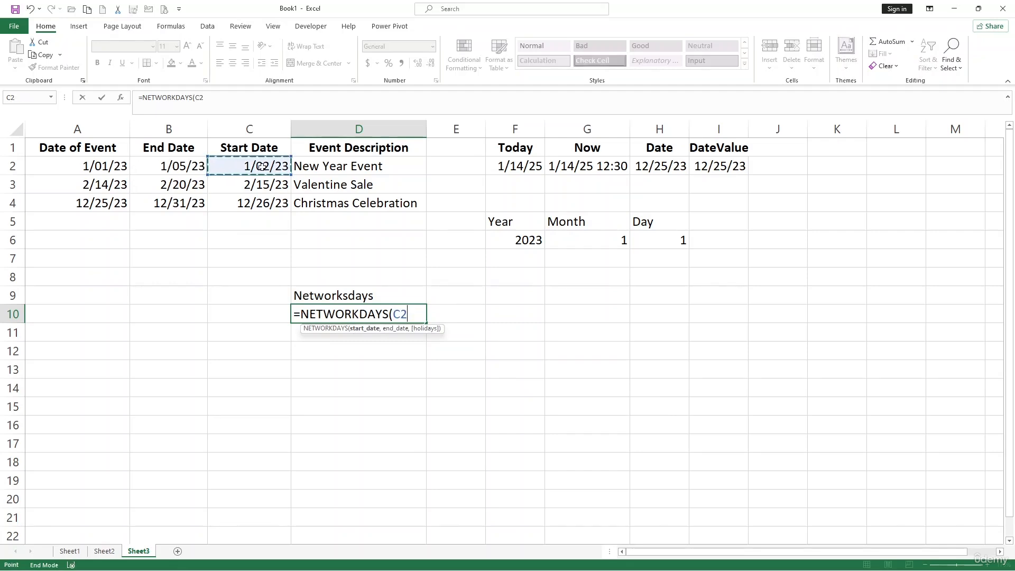
type(",")
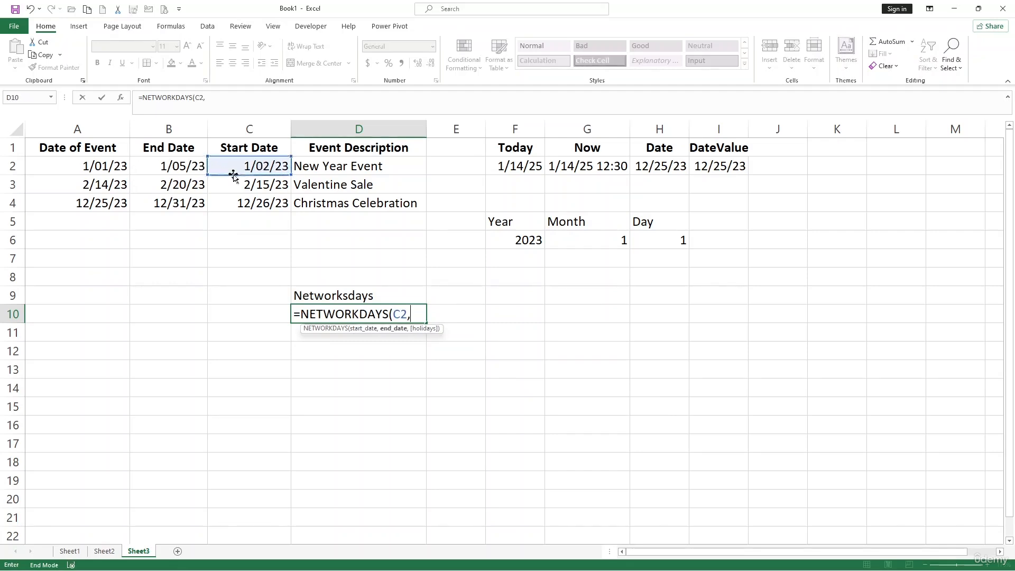
left_click(181, 172)
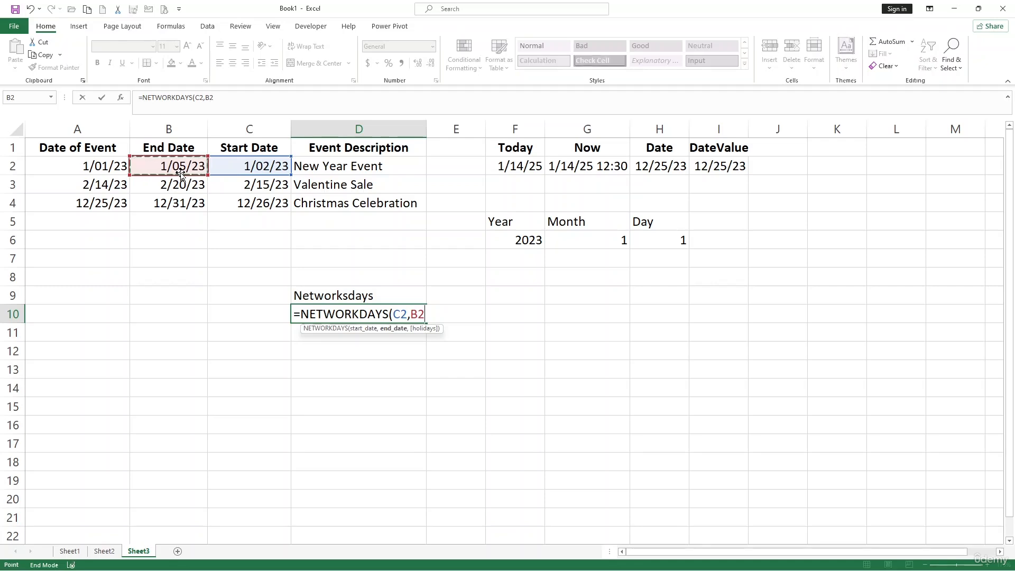
type(")")
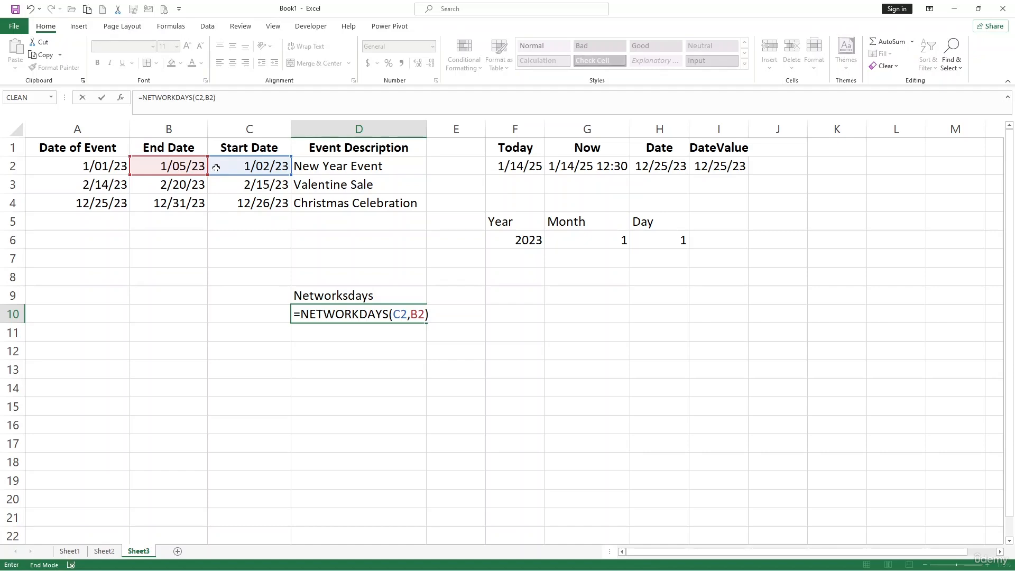
key("Return")
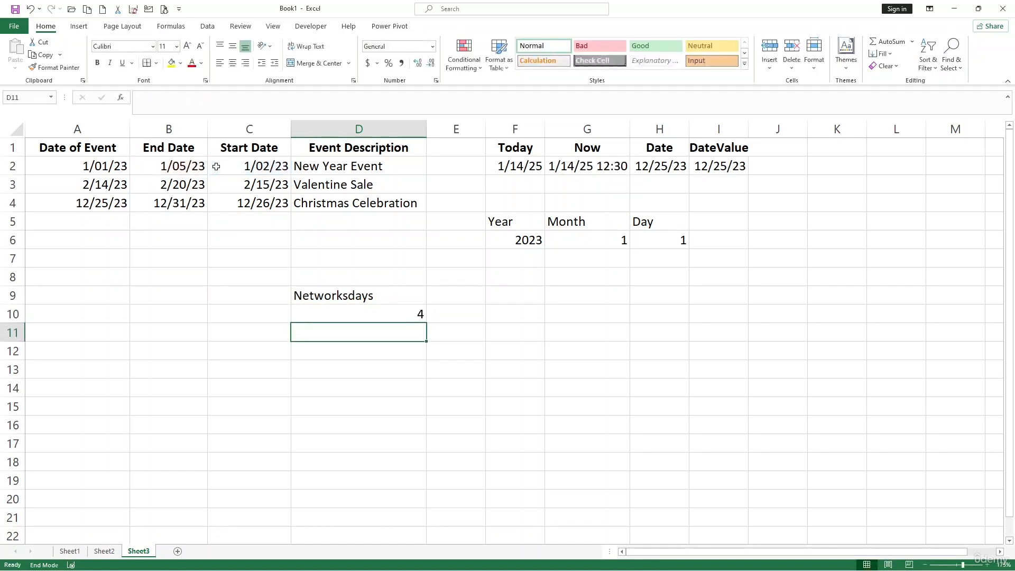
left_click_drag(185, 169, 276, 166)
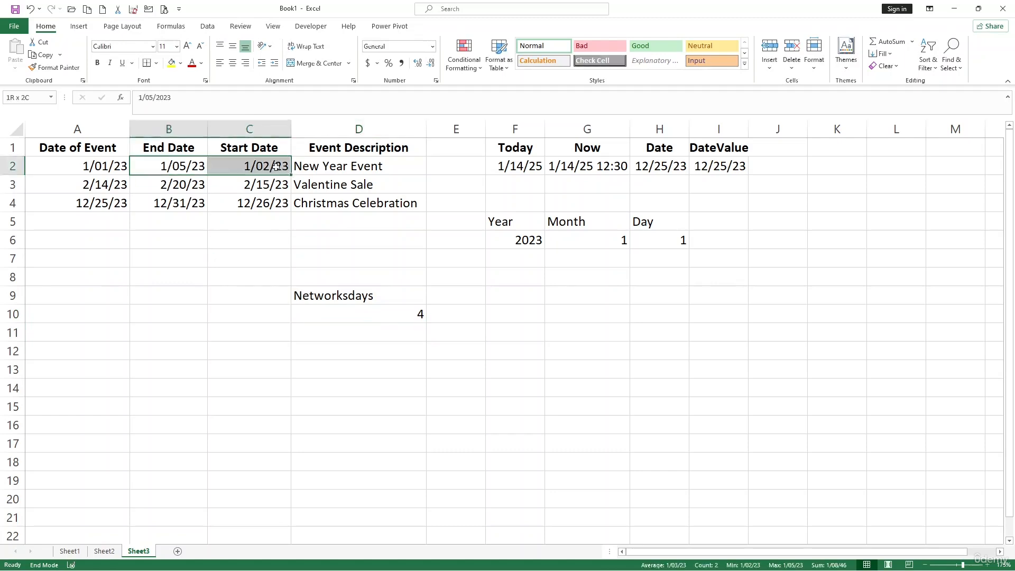
left_click(412, 314)
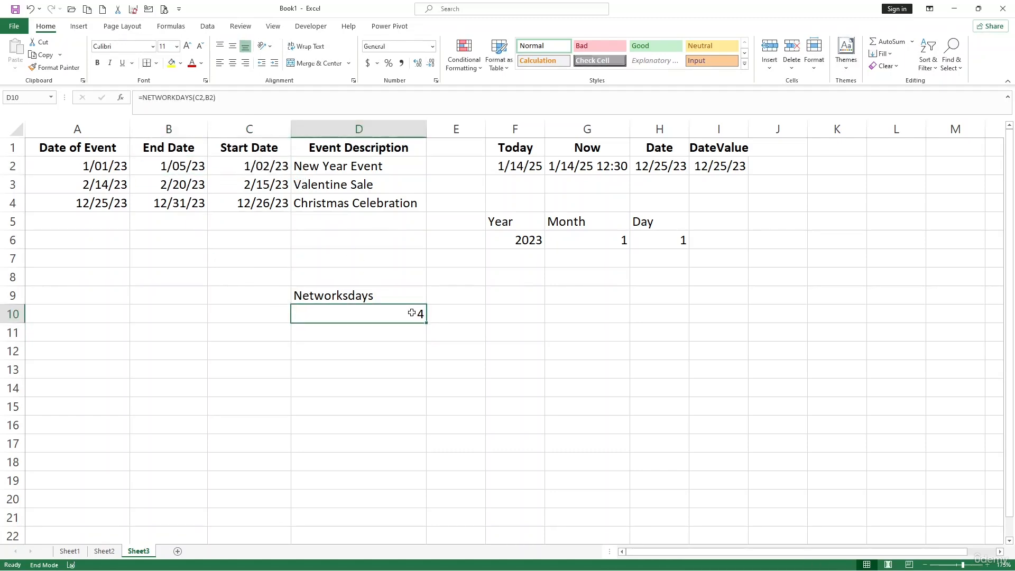
Enter the heading "Eomonth" in D12.
left_click(388, 345)
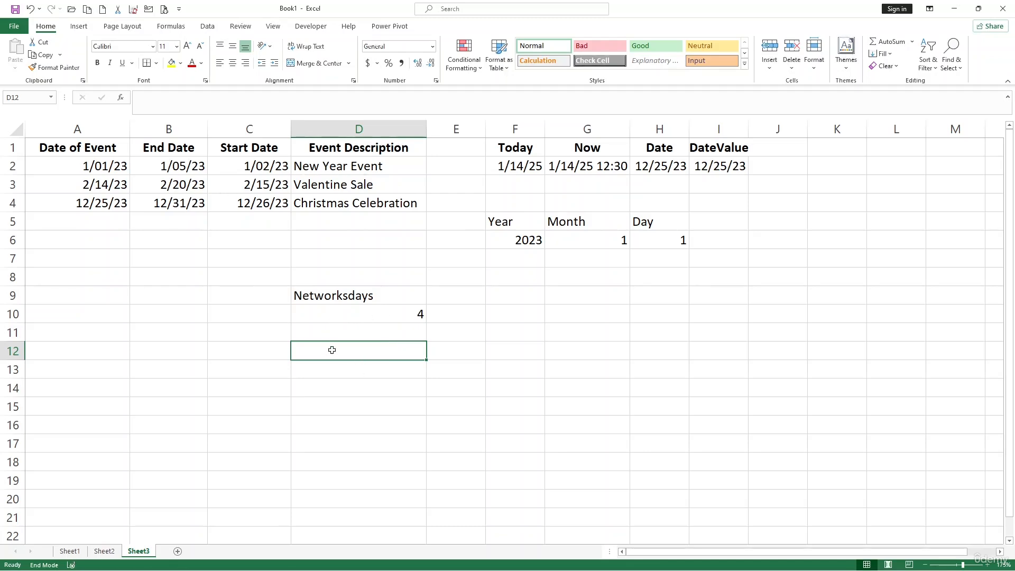
type("Eo")
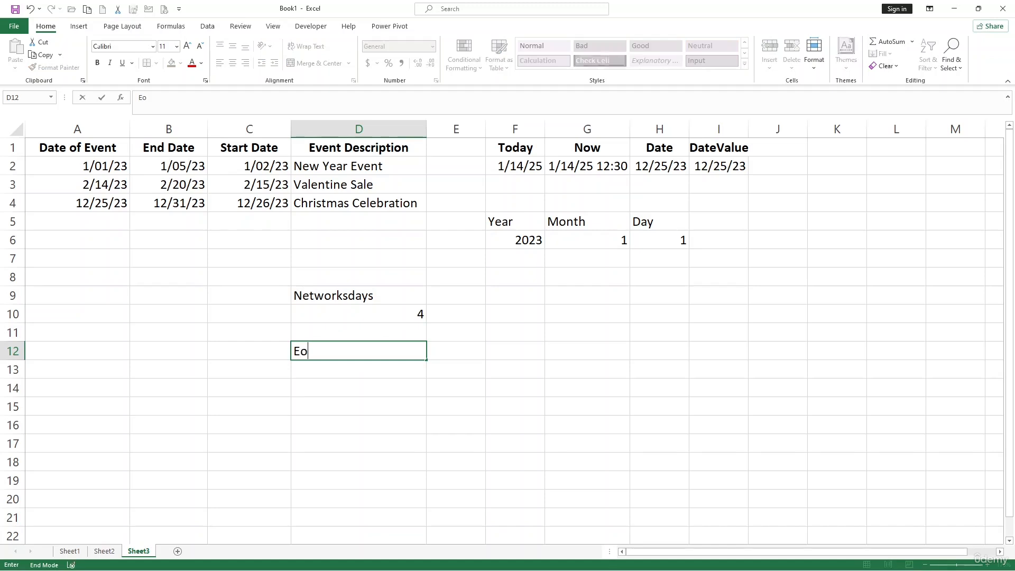
type("month")
key("Return")
Enter =EOMONTH(B2,4) in D13 to get the month end four months after the New Year Event's end date.
type("=emo")
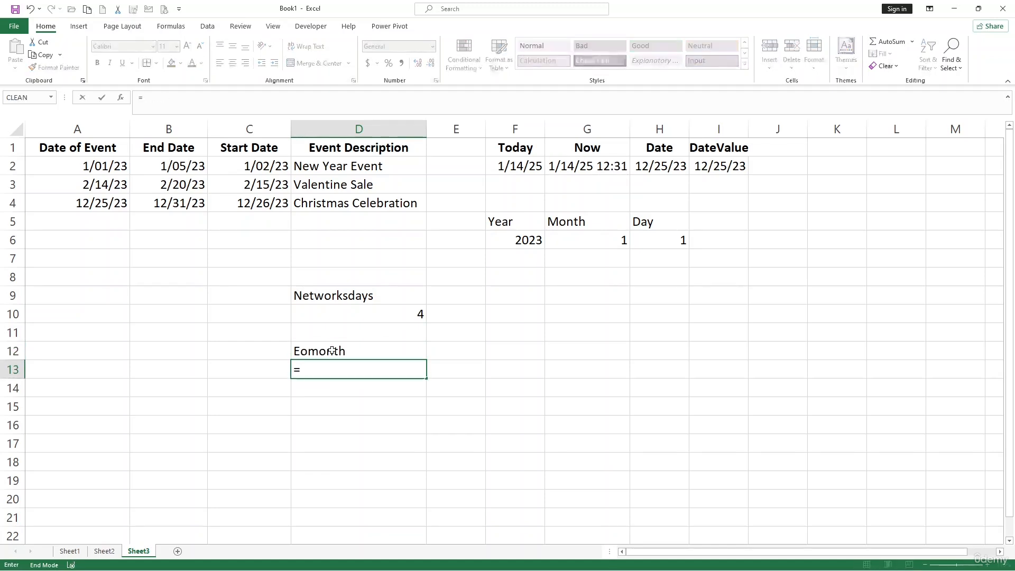
key("BackSpace")
key("BackSpace")
type("on")
key("BackSpace")
type("m")
key("Tab")
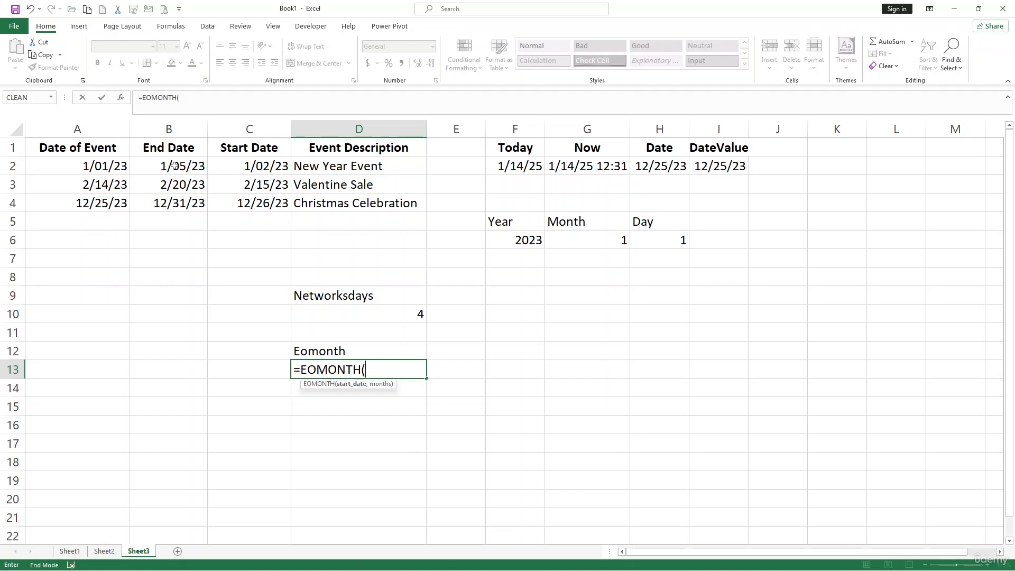
left_click(174, 166)
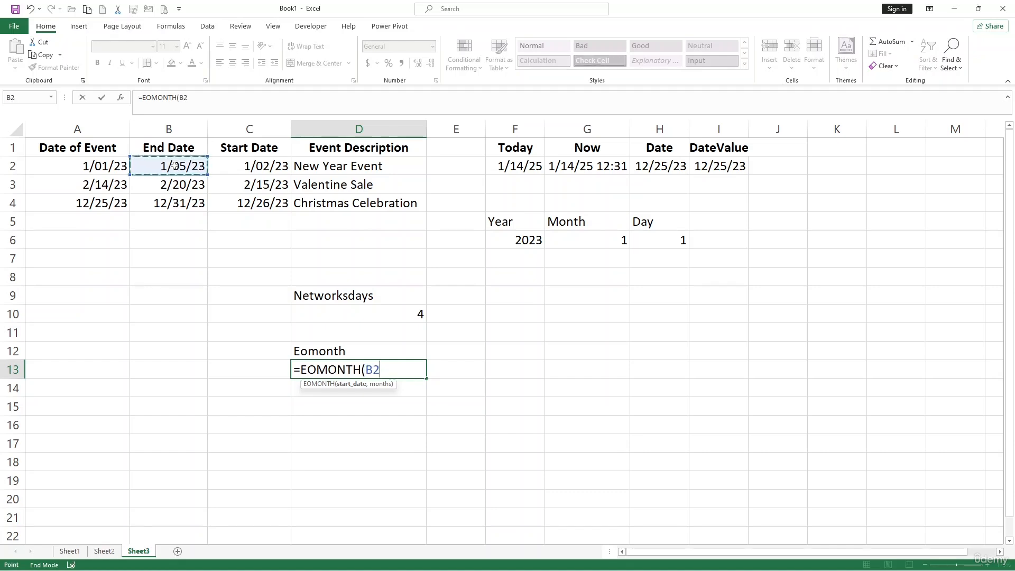
type(",4")
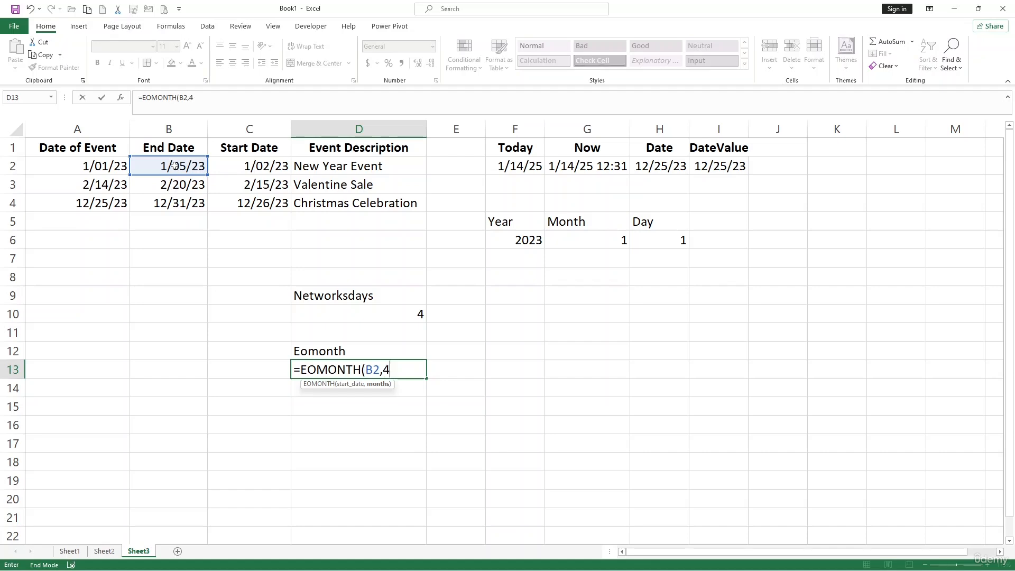
type(")")
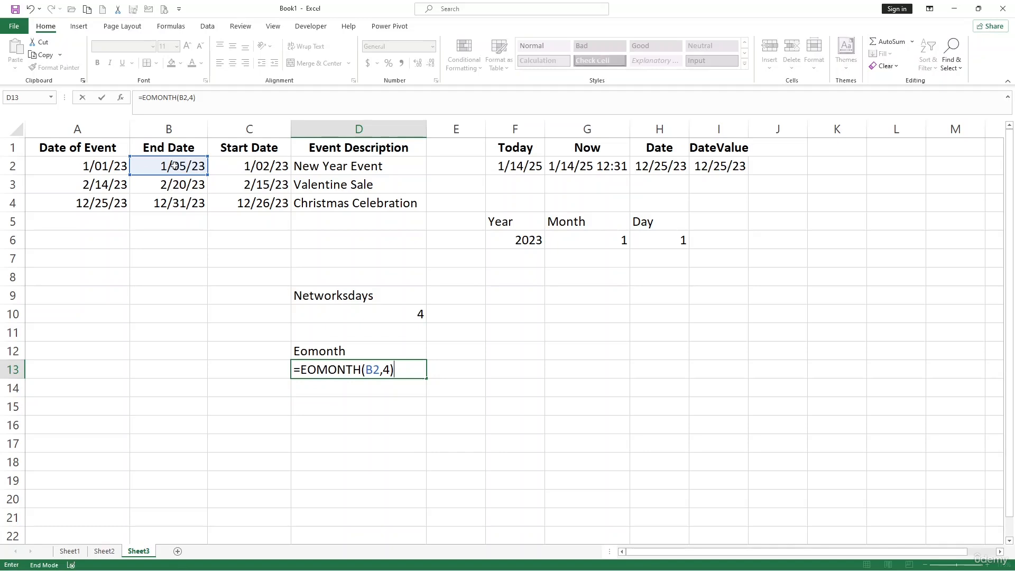
key("Return")
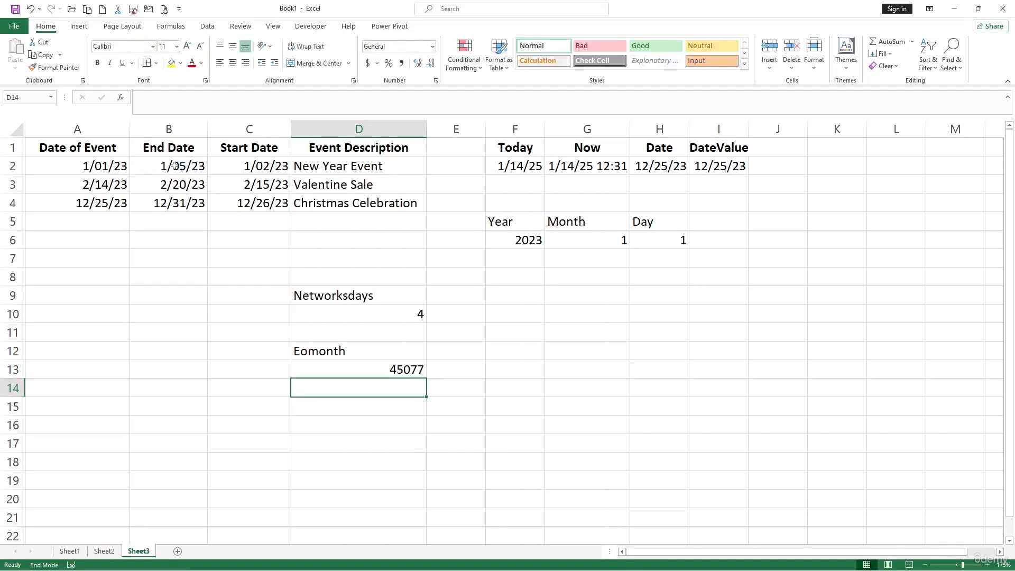
Format the EOMONTH result in D13 as Short Date and compare it with the end date in B2.
left_click(423, 370)
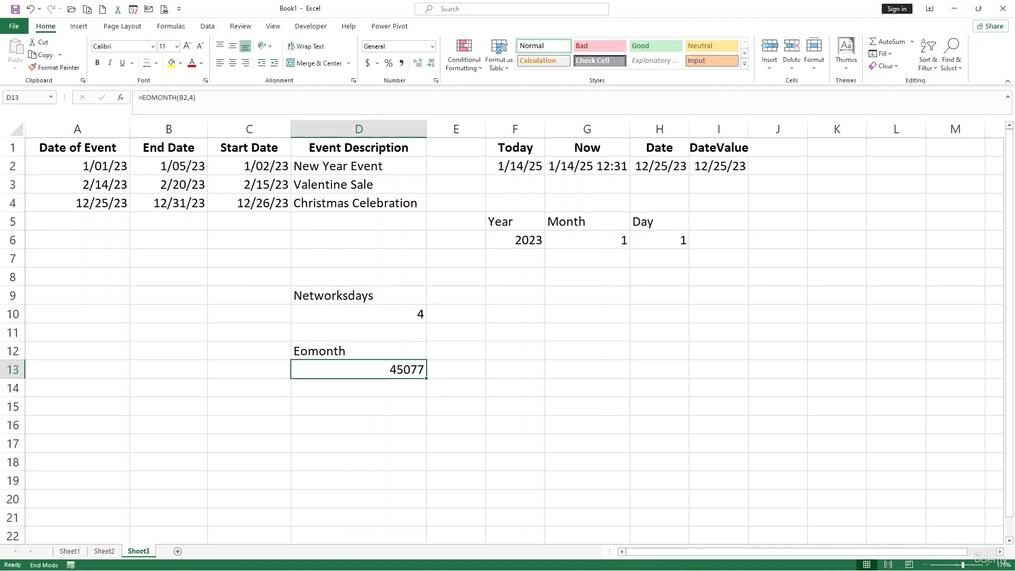
left_click(433, 47)
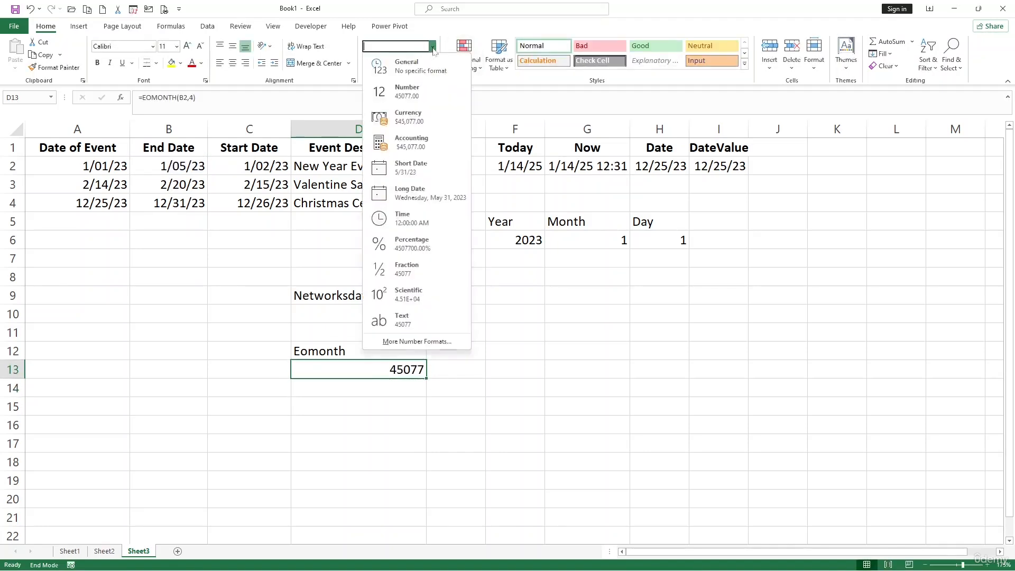
left_click(413, 168)
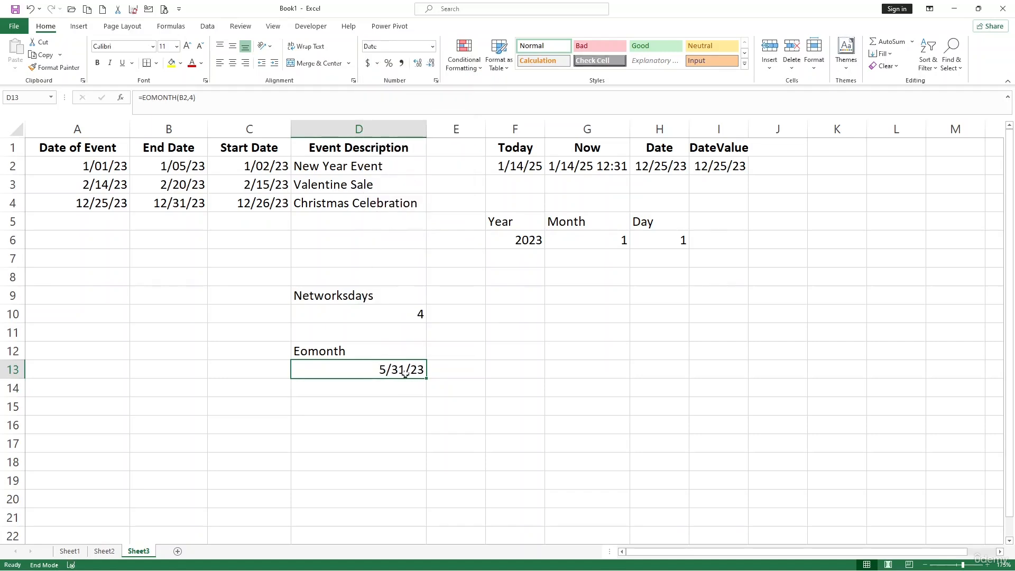
left_click(194, 167)
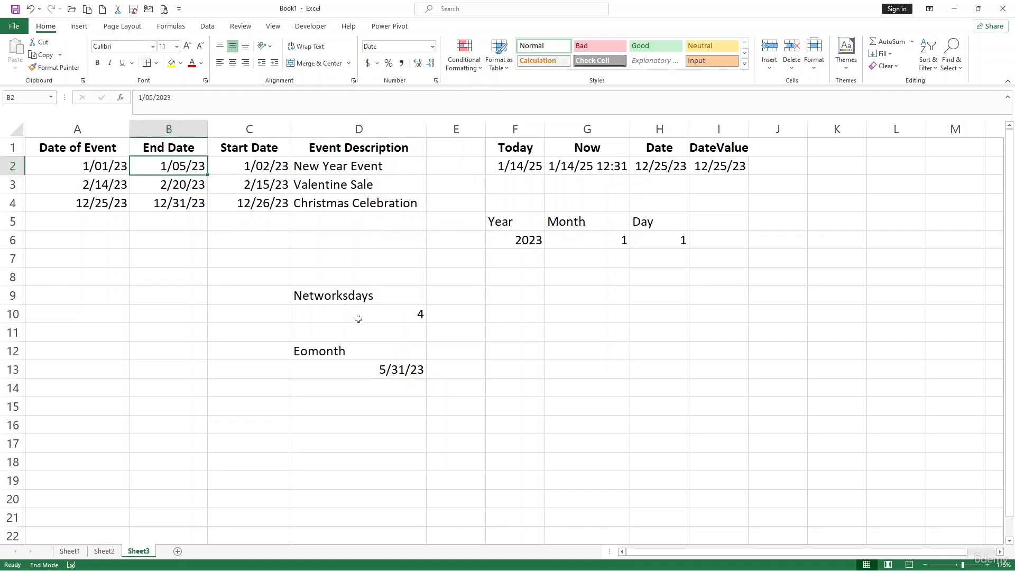
left_click(405, 368)
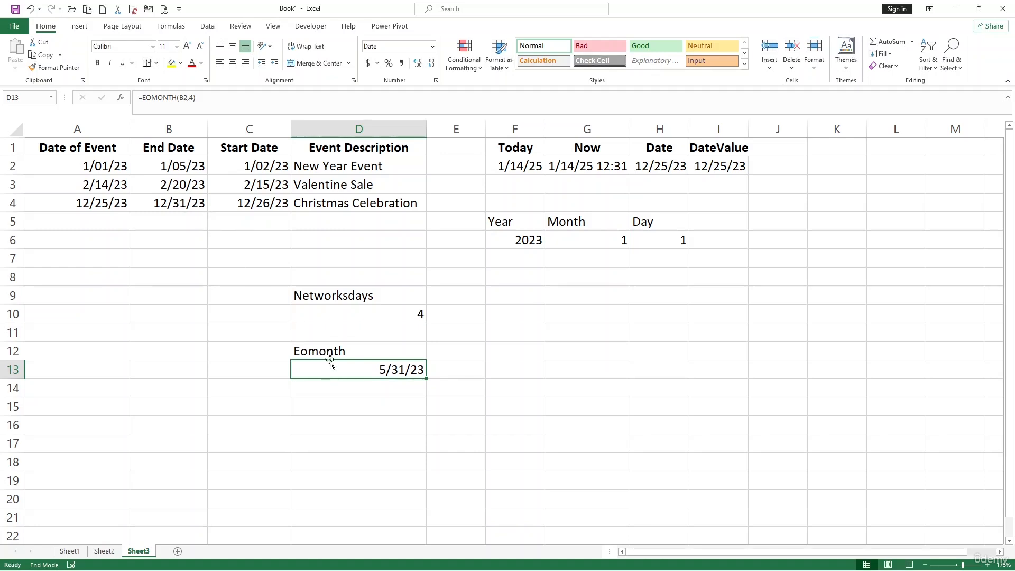
Enter =EOMONTH(B2,1) in D14 to get the month end one month after the New Year Event's end date.
left_click(385, 392)
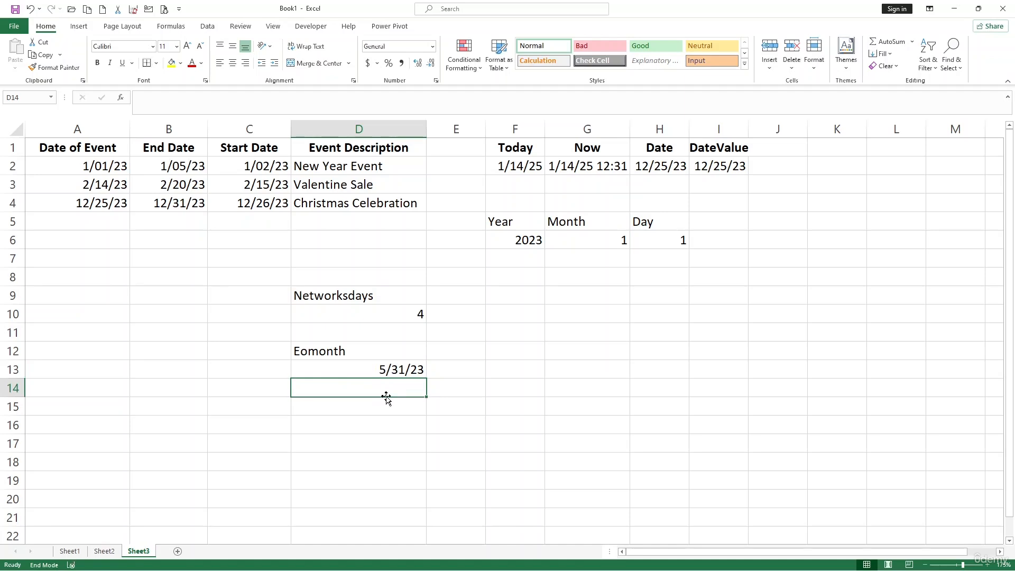
type("=")
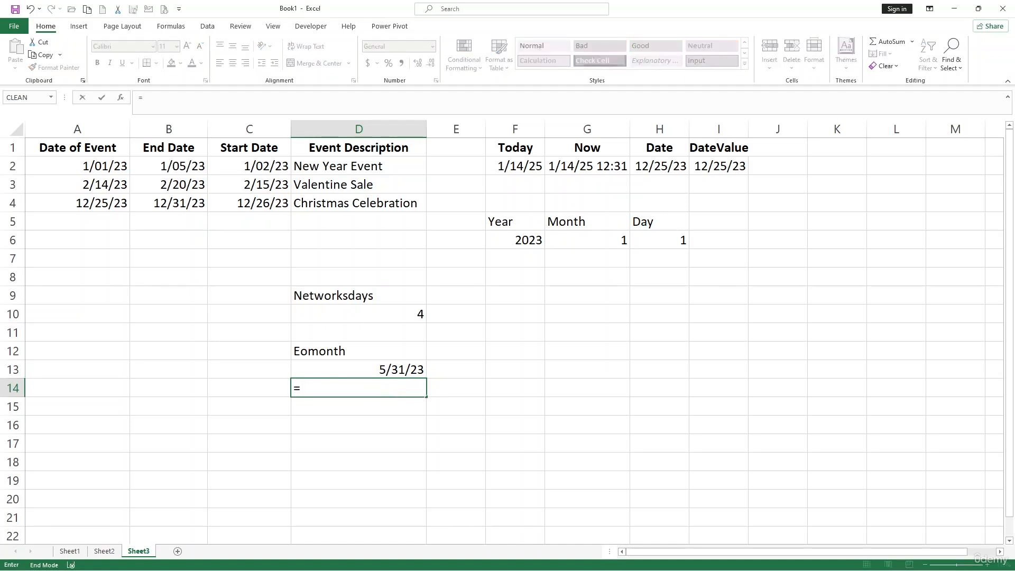
type("eom")
key("BackSpace")
type("om")
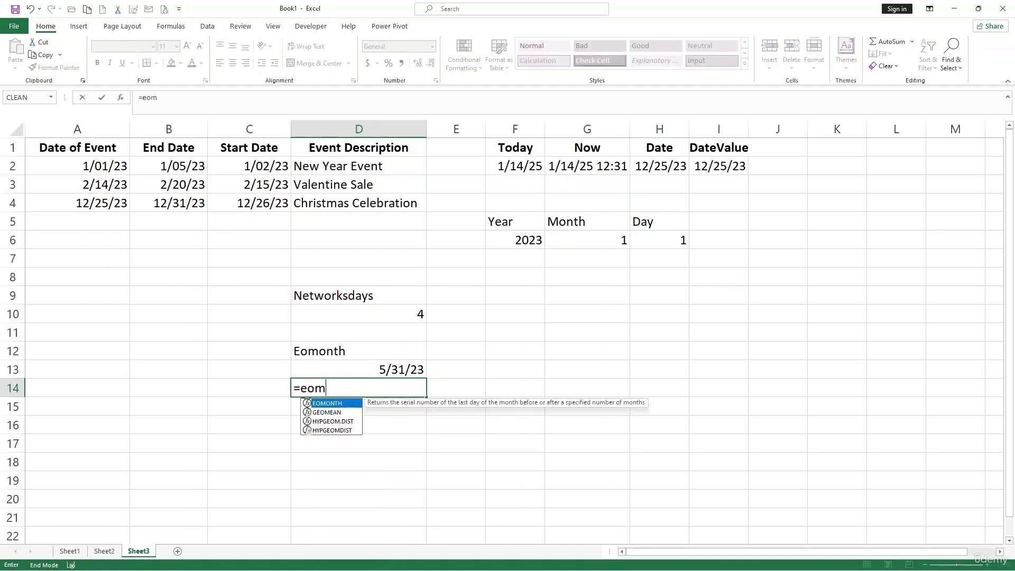
key("Tab")
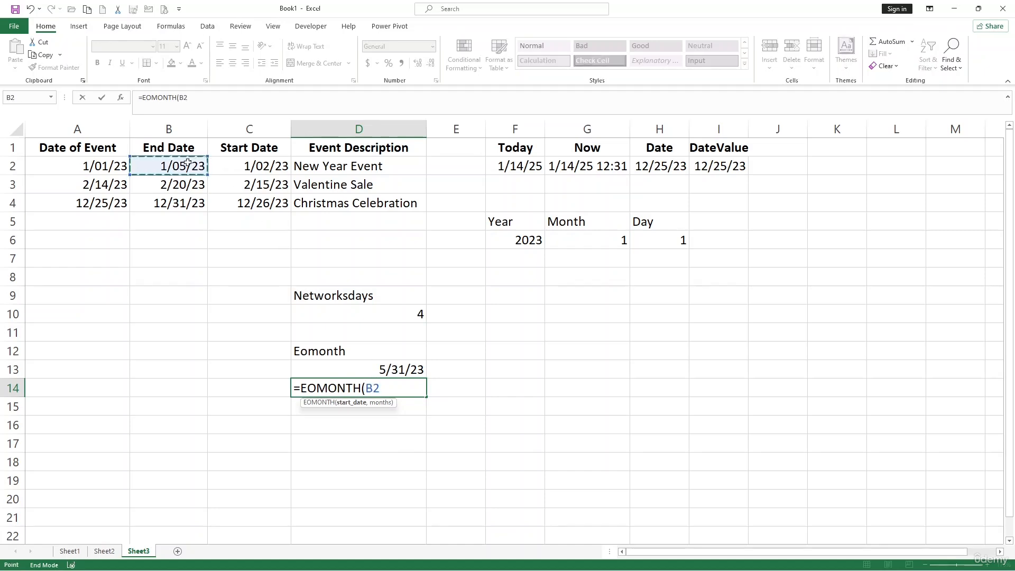
type(",1)")
key("Return")
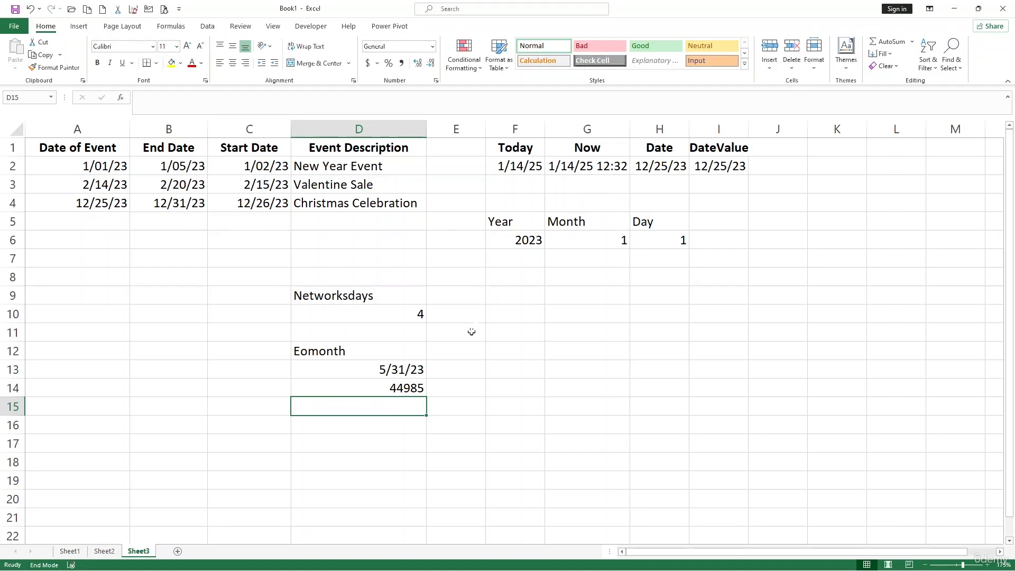
Try the Long Date format on the EOMONTH result in D14 and settle on Short Date.
left_click(417, 388)
left_click(432, 47)
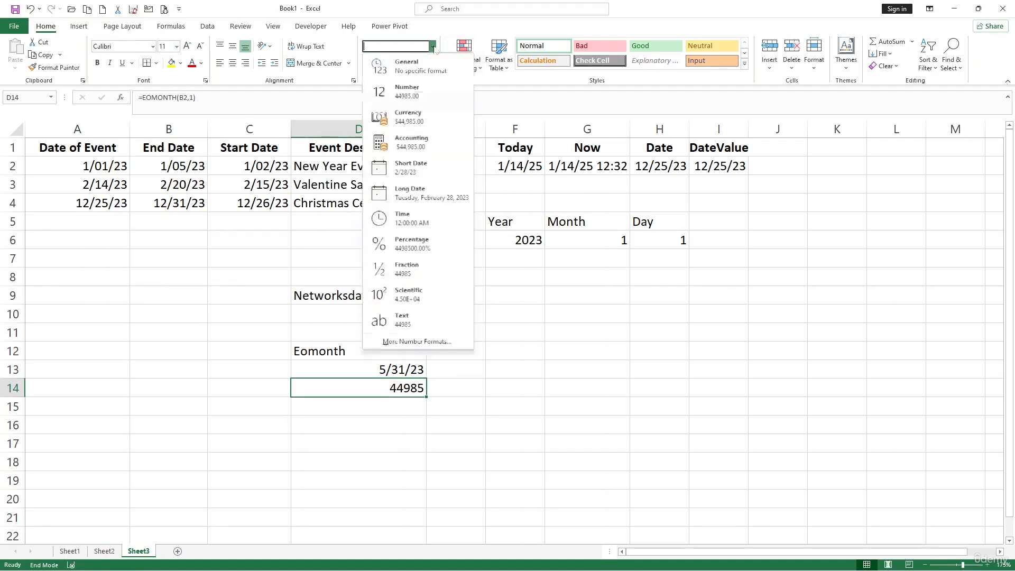
left_click(403, 193)
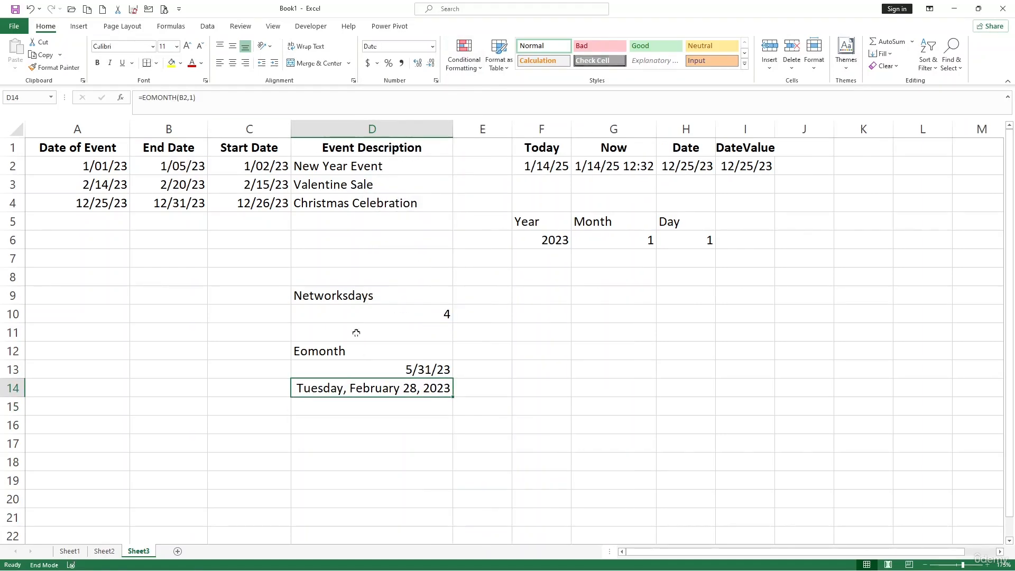
left_click(433, 47)
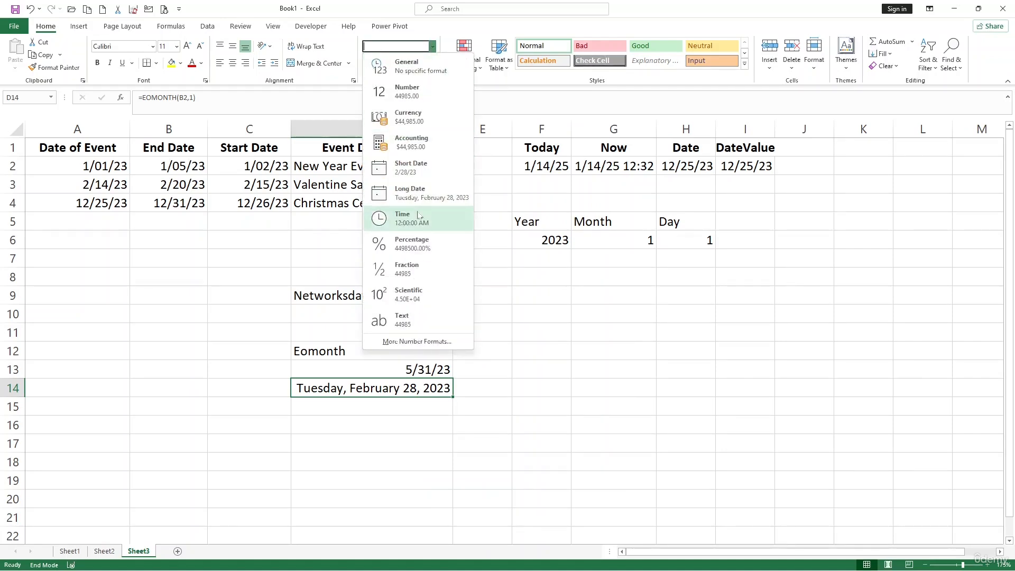
left_click(420, 168)
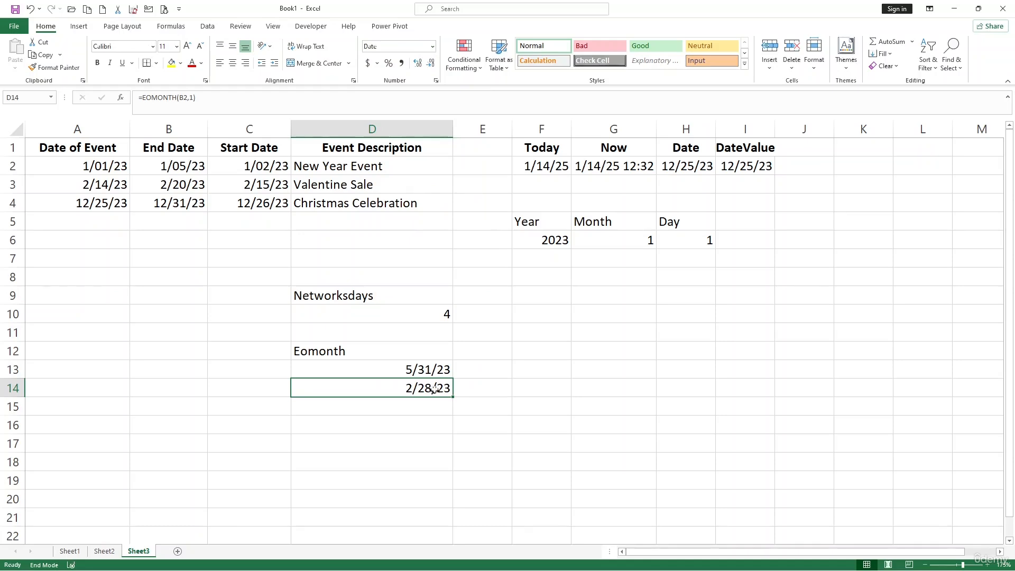
Compare the EOMONTH result in D14 with the New Year Event's end date in B2.
left_click(194, 168)
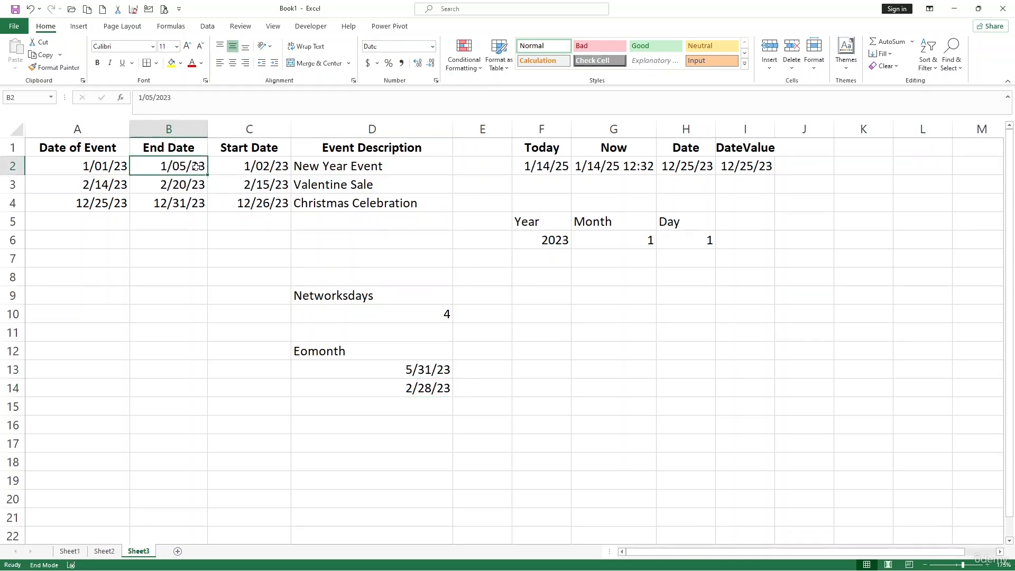
left_click(410, 392)
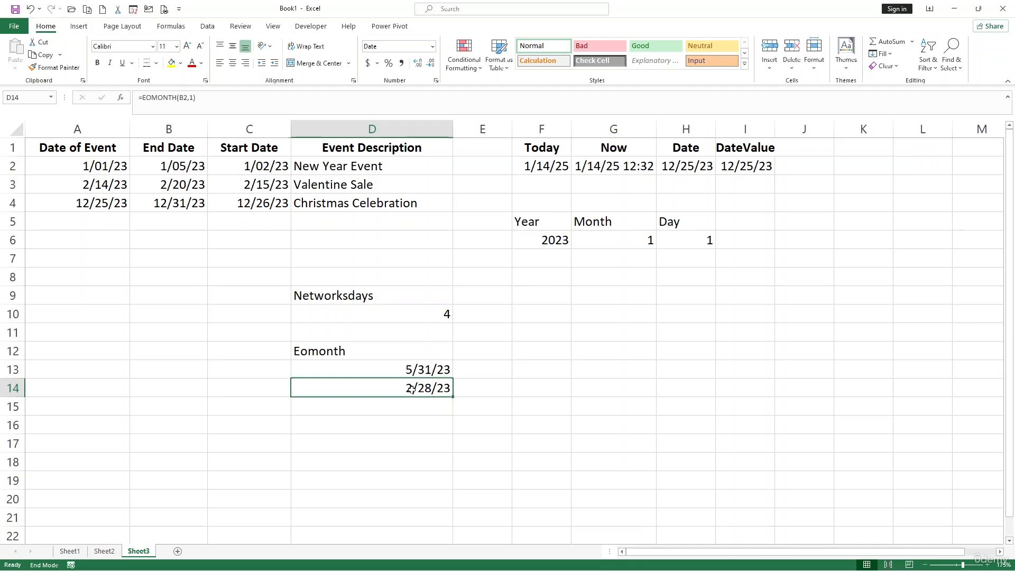
left_click(412, 423)
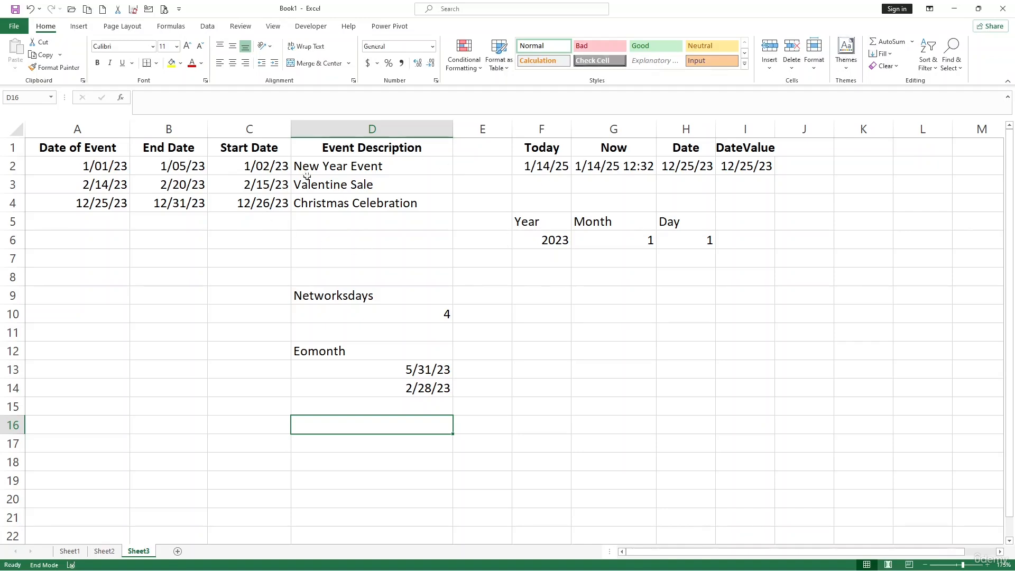
Review the event data and date function results on Sheet3, and switch to Sheet2 to review the text function examples.
left_click_drag(74, 165, 399, 407)
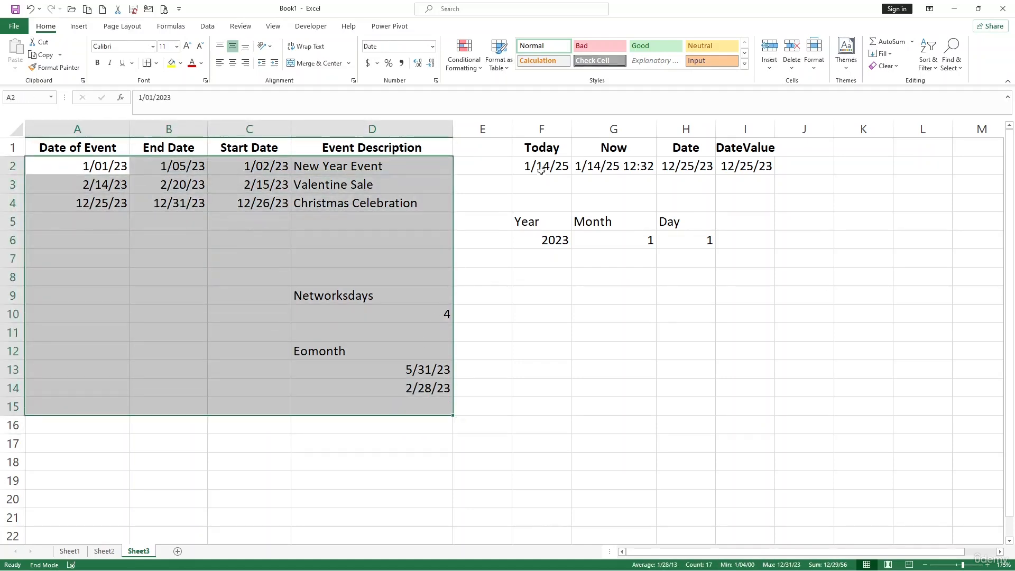
left_click_drag(542, 147, 736, 256)
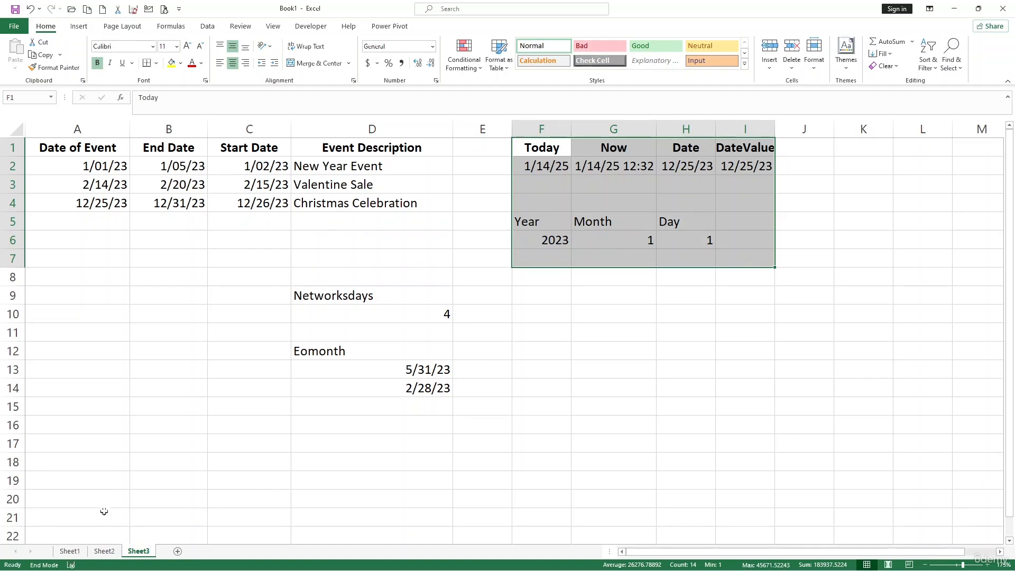
left_click(110, 542)
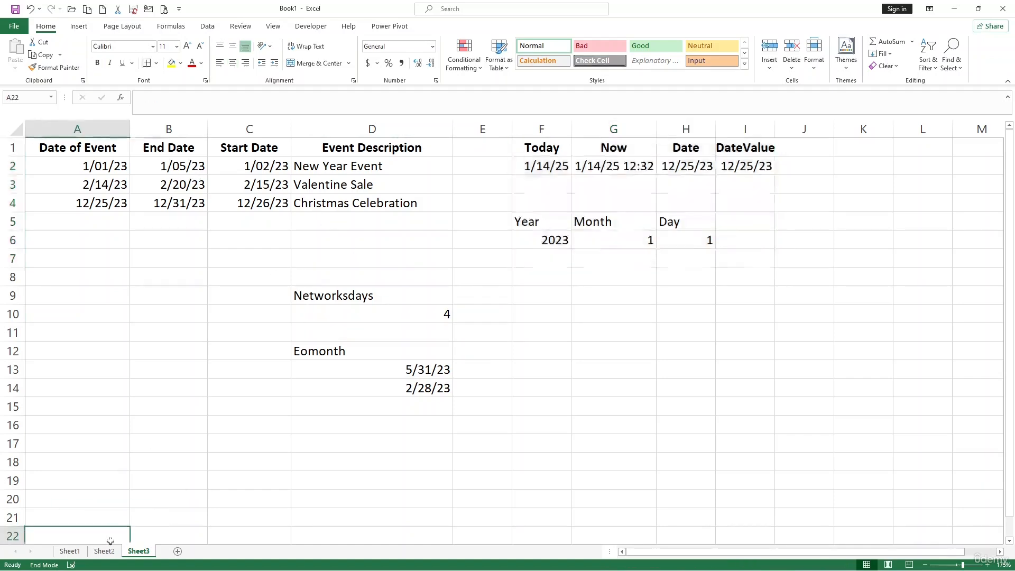
left_click(105, 551)
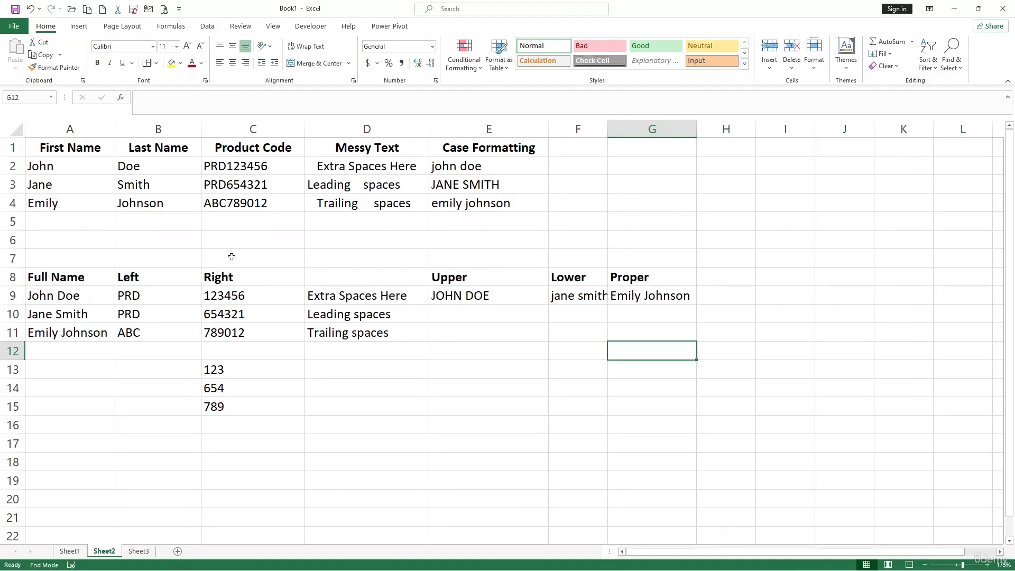
left_click(360, 369)
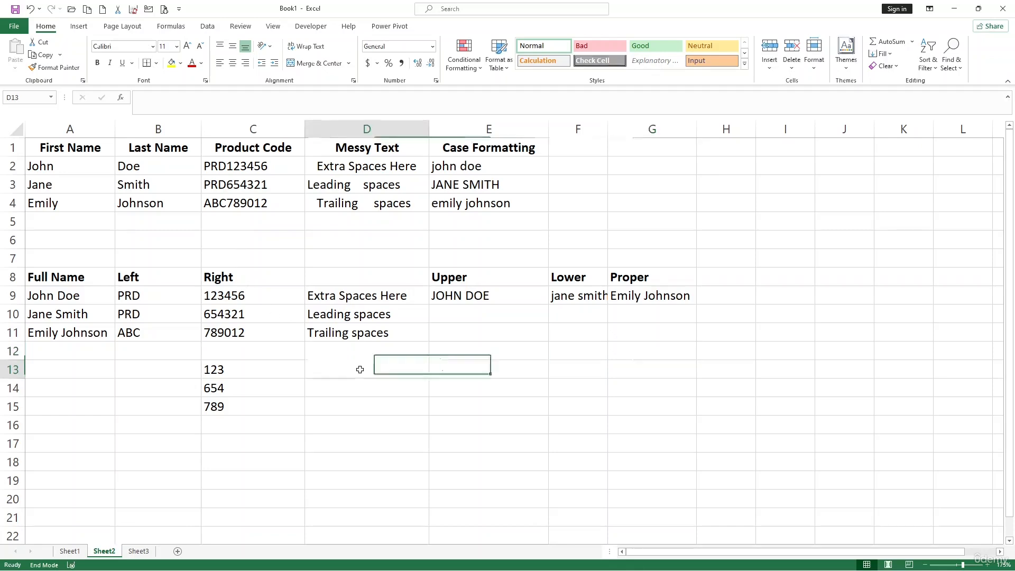